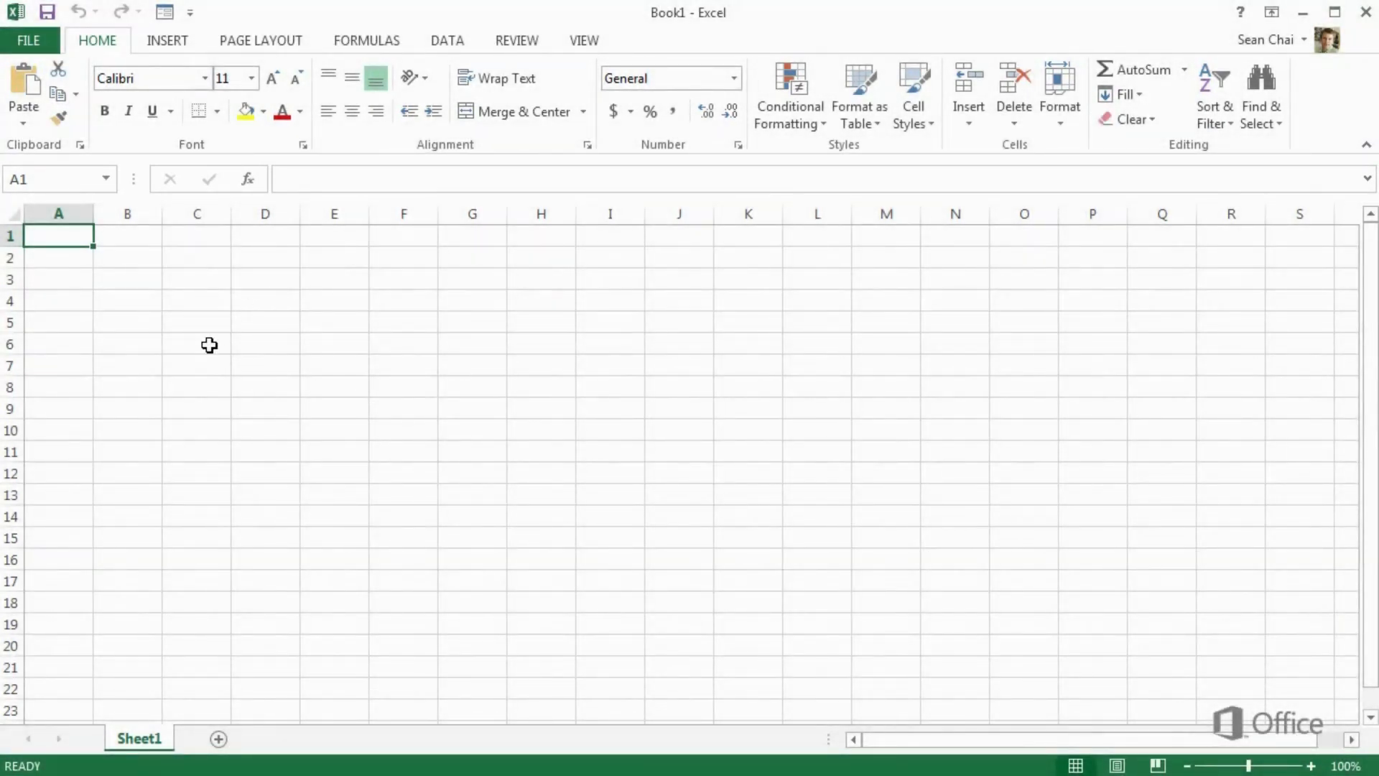
Enter the work items 'Paint walls' in C6 and 'Add mural back wall' in C7
{"action": "left_click", "coordinate": [209, 346]}
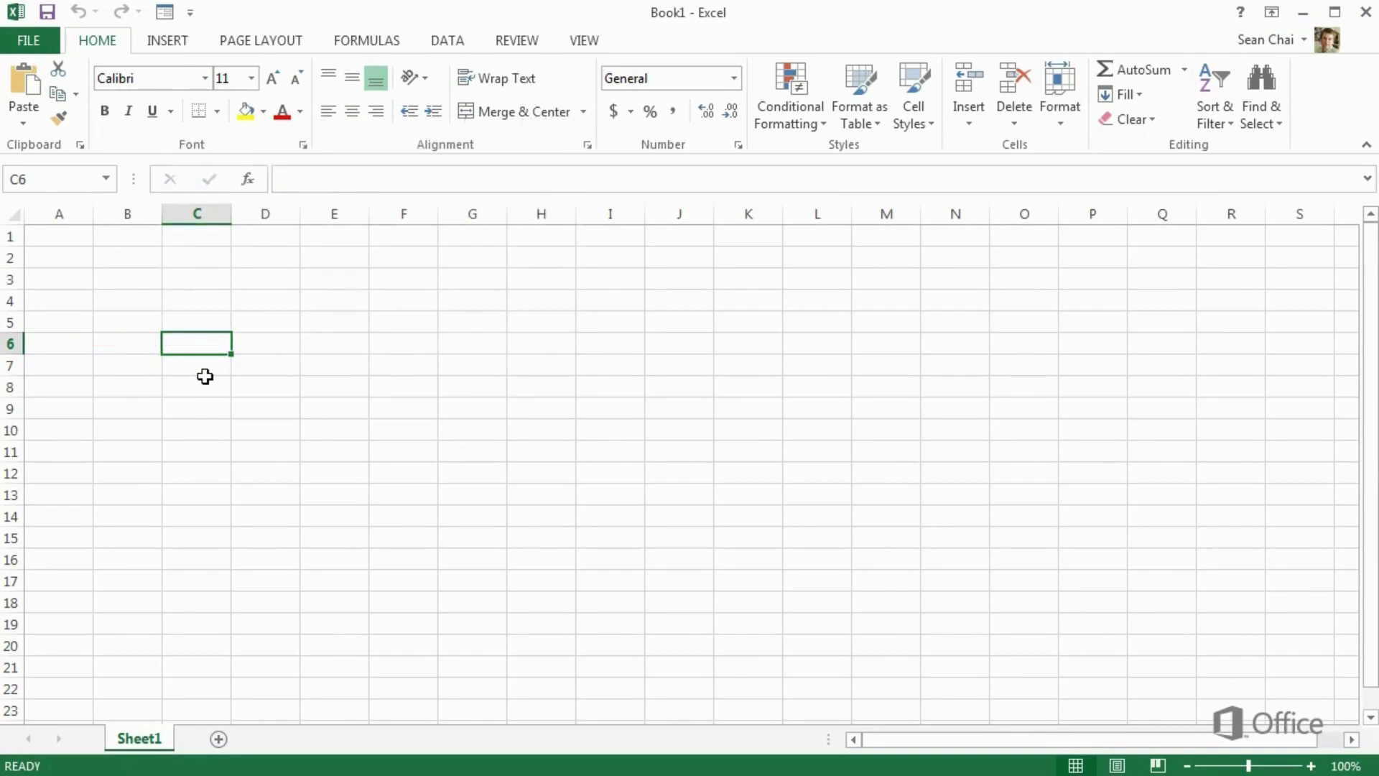
{"action": "type", "text": "Paint walls"}
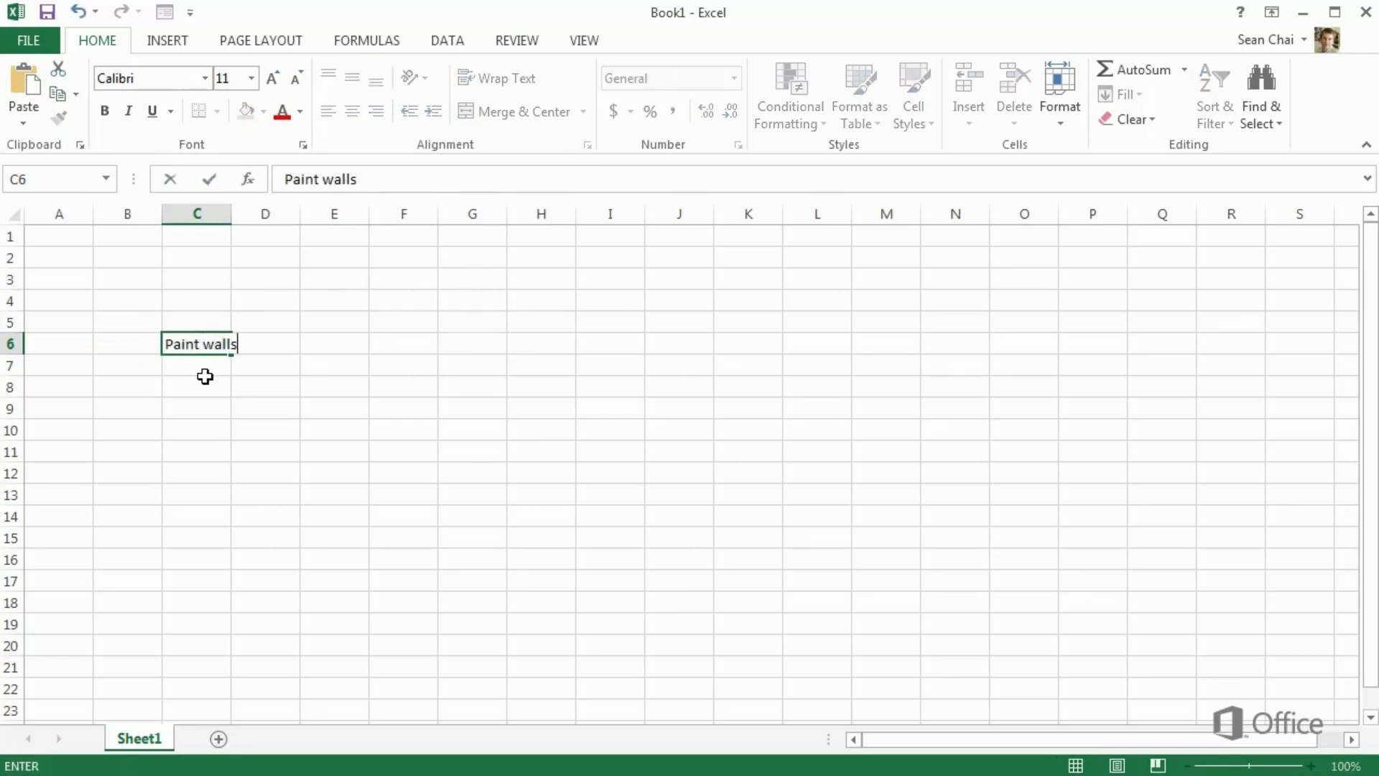
{"action": "key", "text": "Return"}
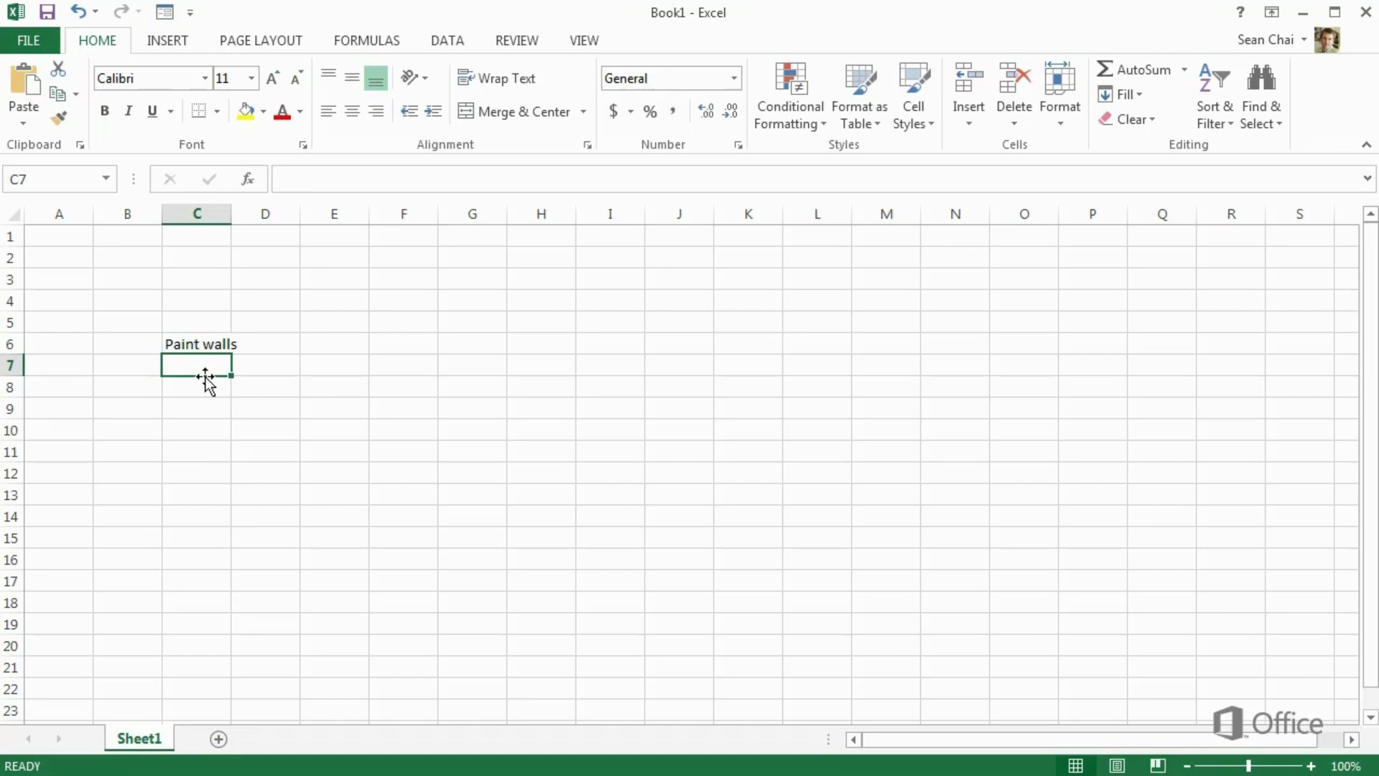
{"action": "left_click", "coordinate": [179, 346]}
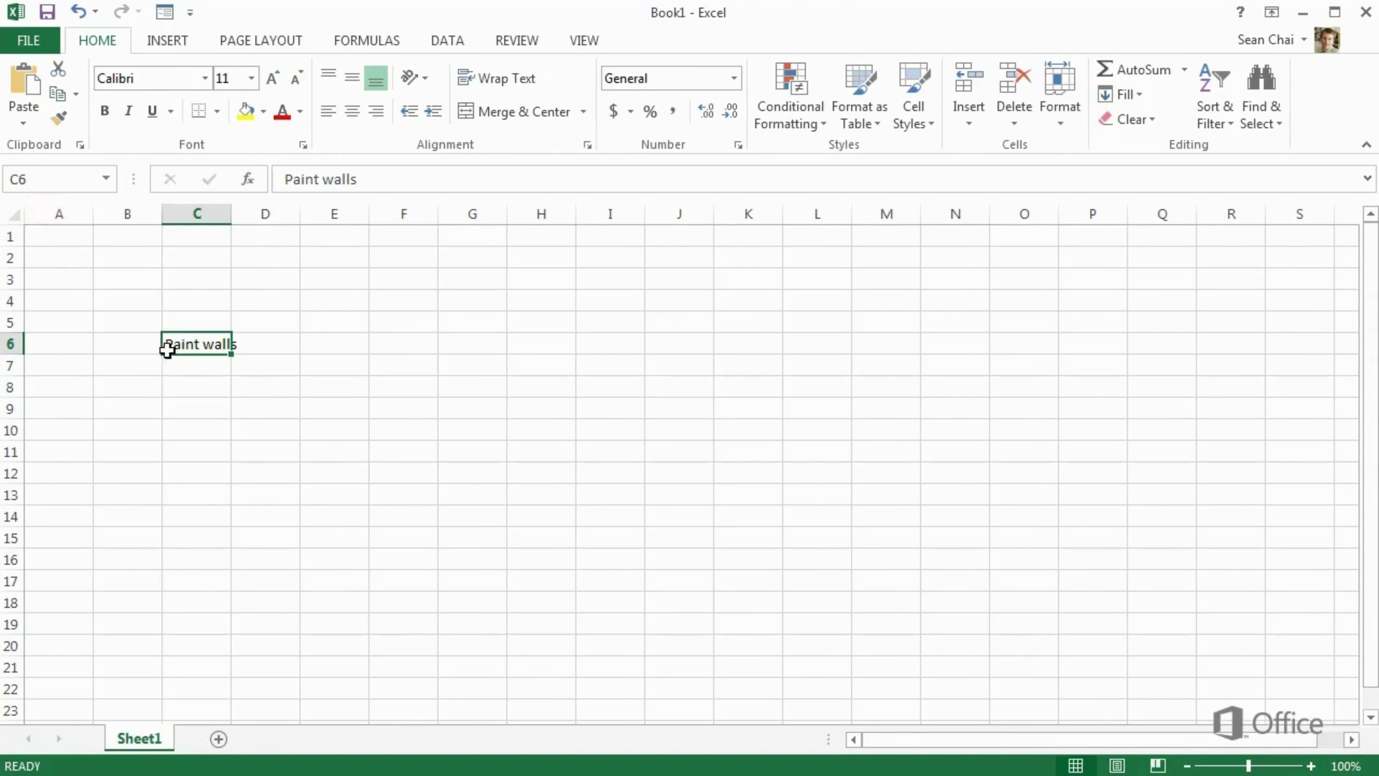
{"action": "key", "text": "Return"}
{"action": "type", "text": "Add m"}
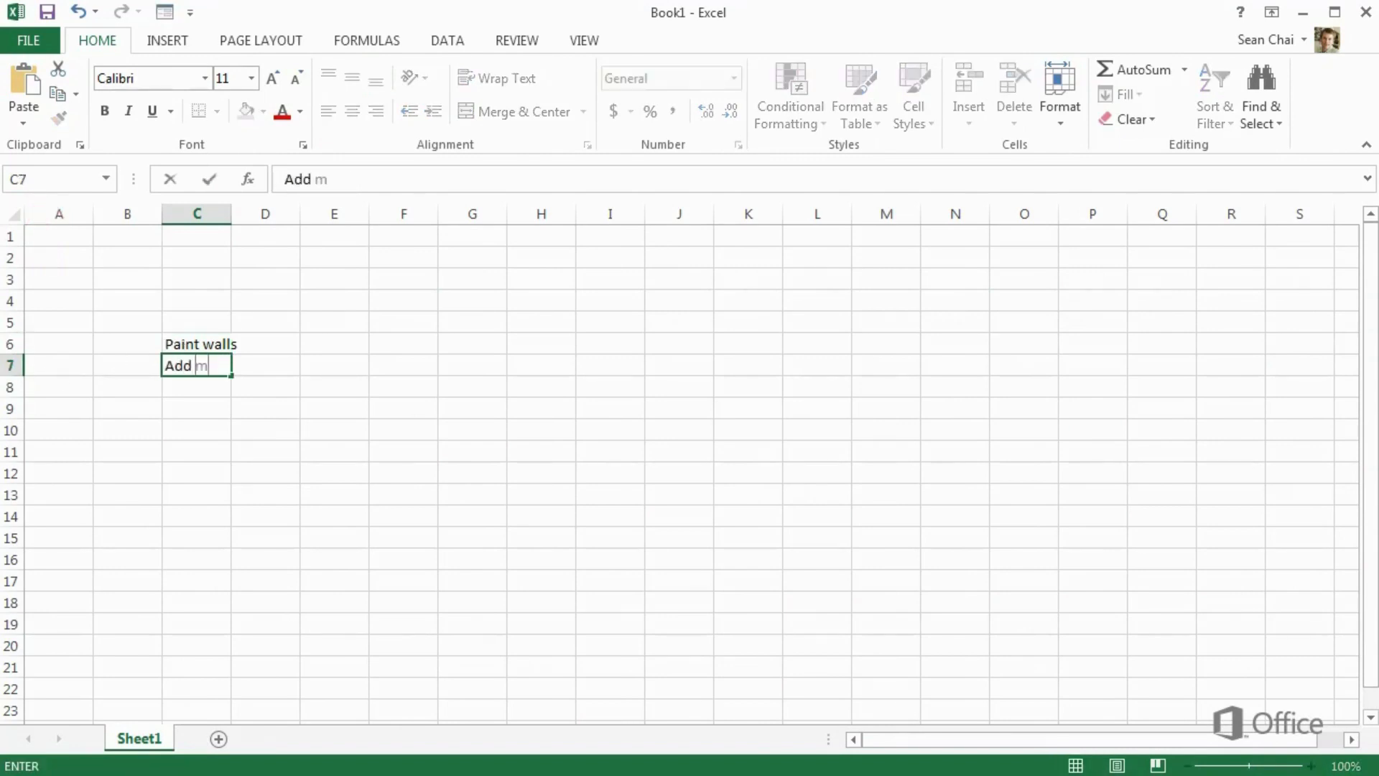
{"action": "type", "text": "ural back wall"}
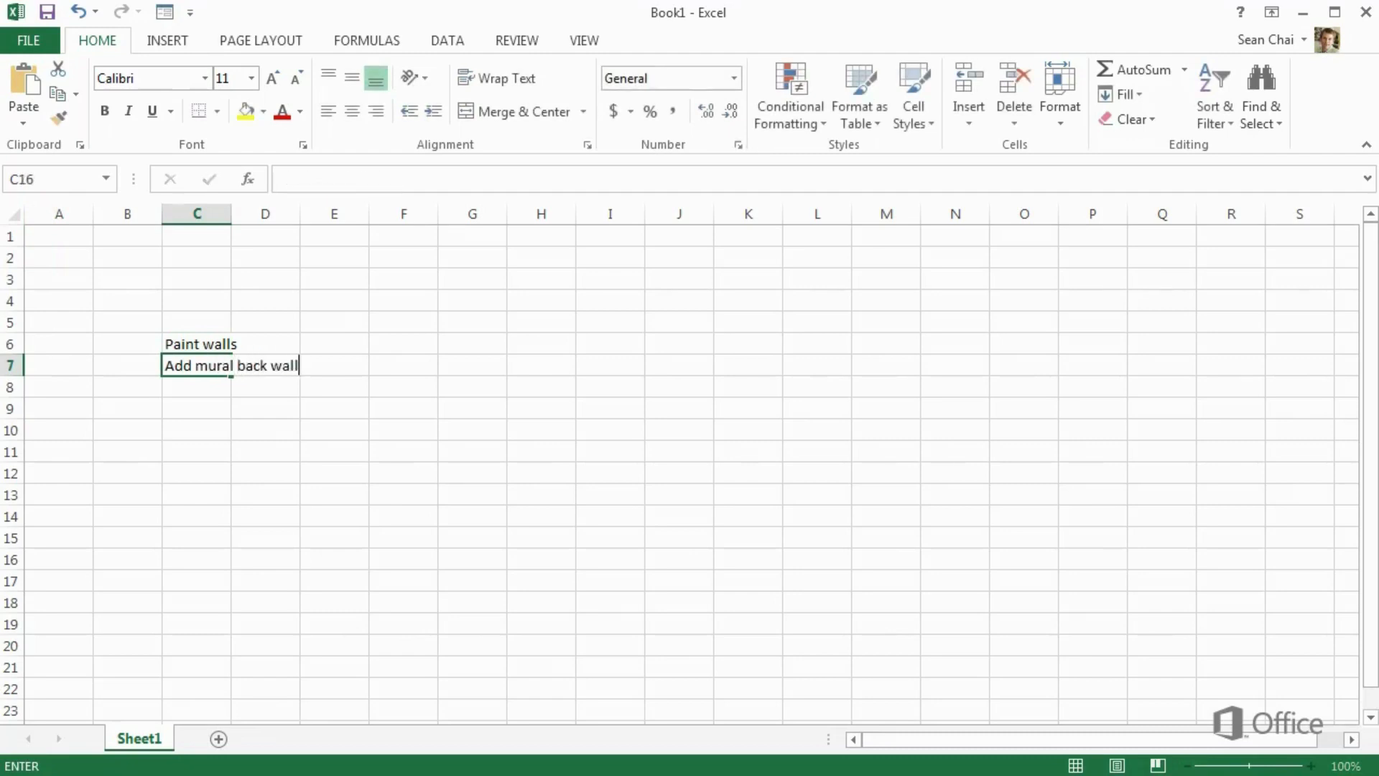
{"action": "key", "text": "Return"}
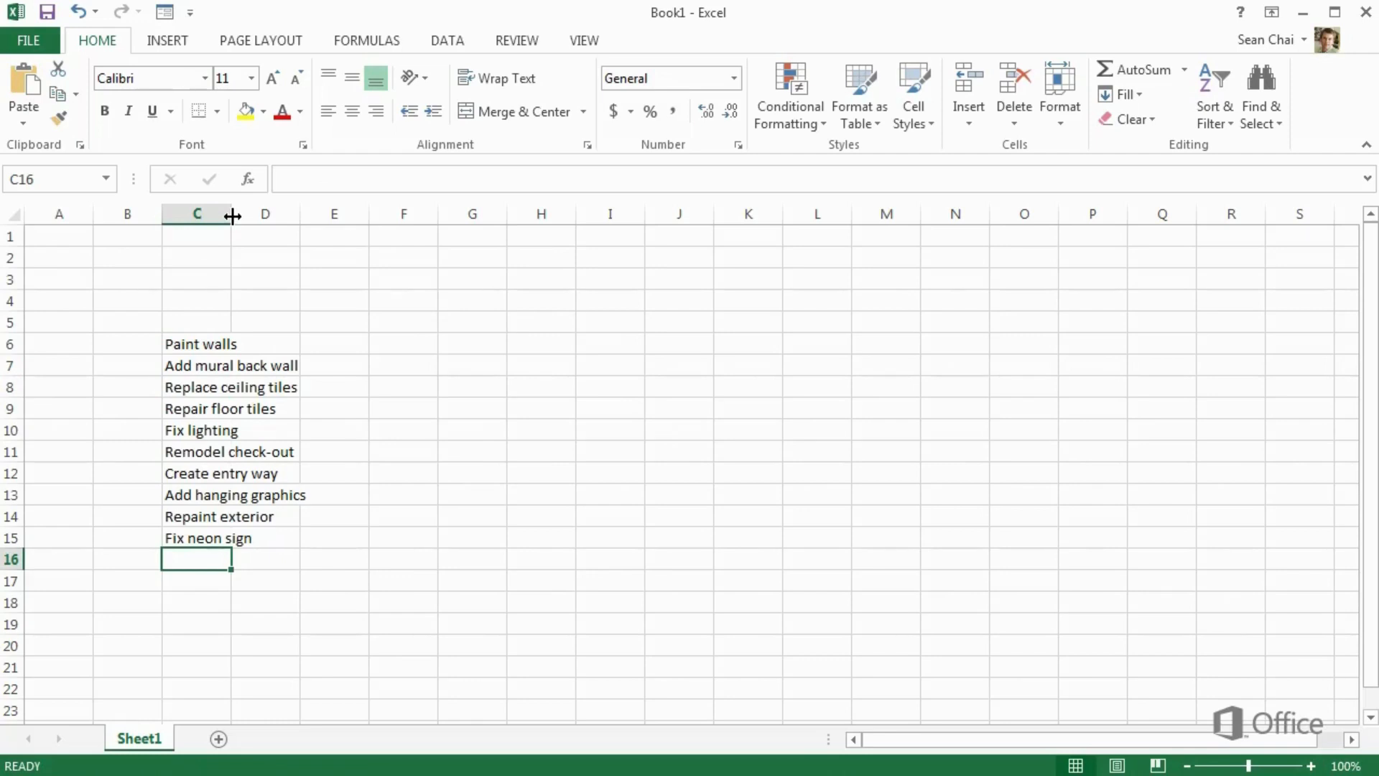
Widen column C to fit the work items and enter the first cost, 4545, in D6
{"action": "left_click_drag", "start_coordinate": [232, 216], "coordinate": [343, 227]}
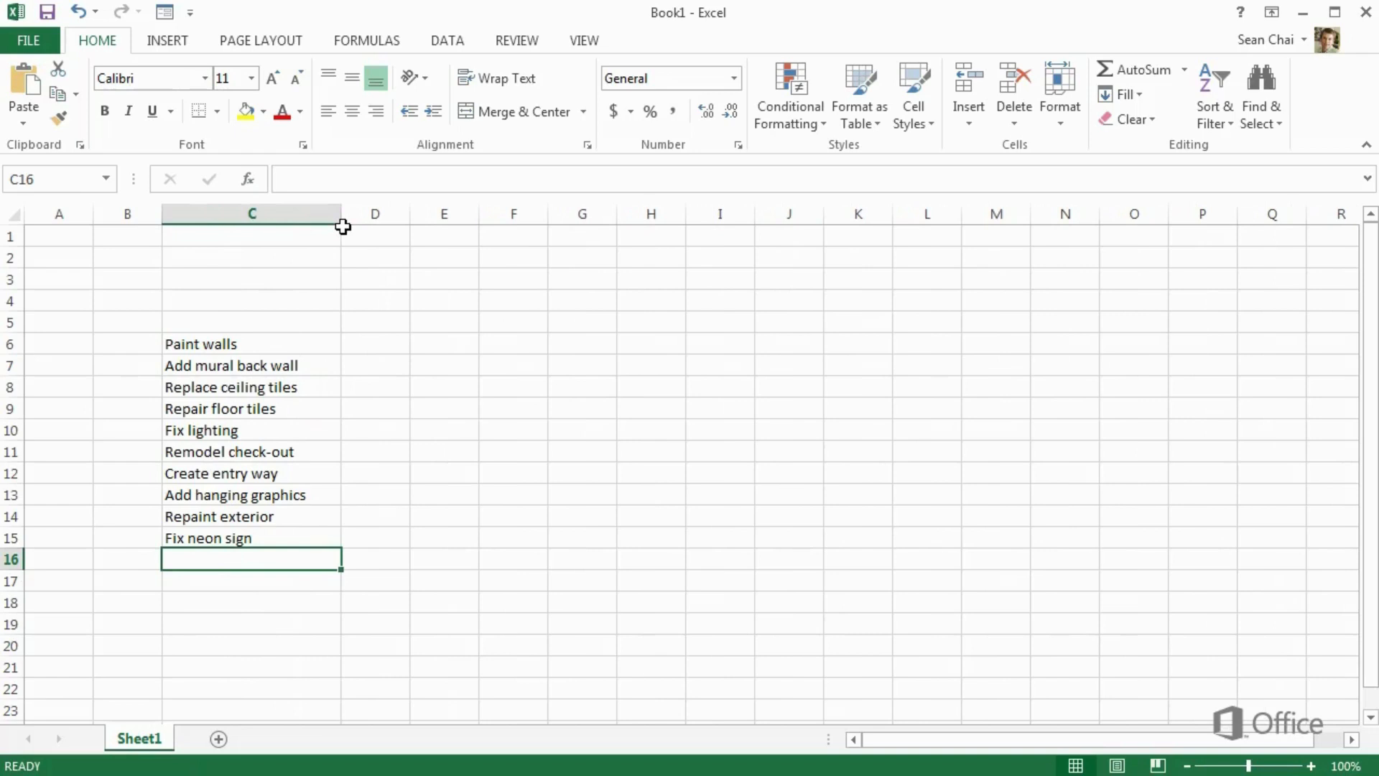
{"action": "left_click", "coordinate": [370, 340]}
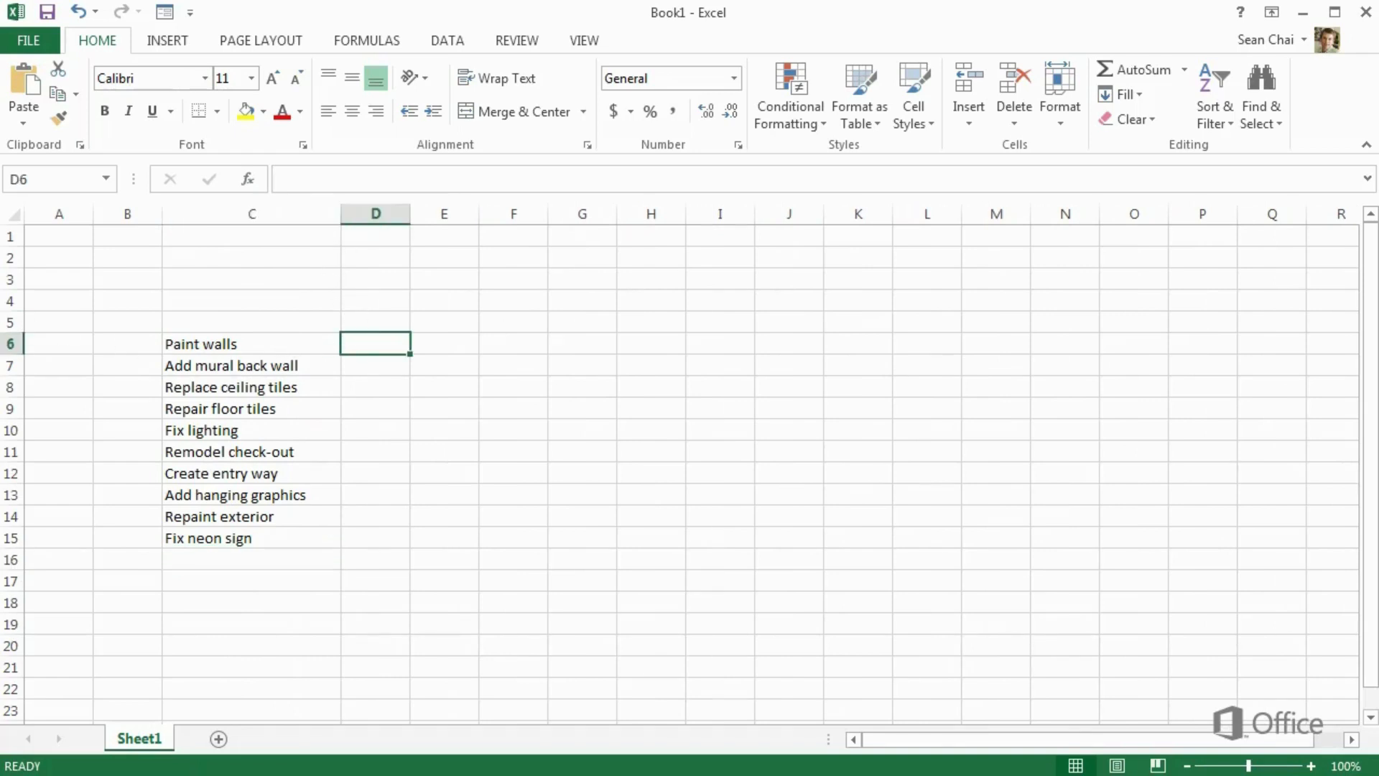
{"action": "type", "text": "4545.0"}
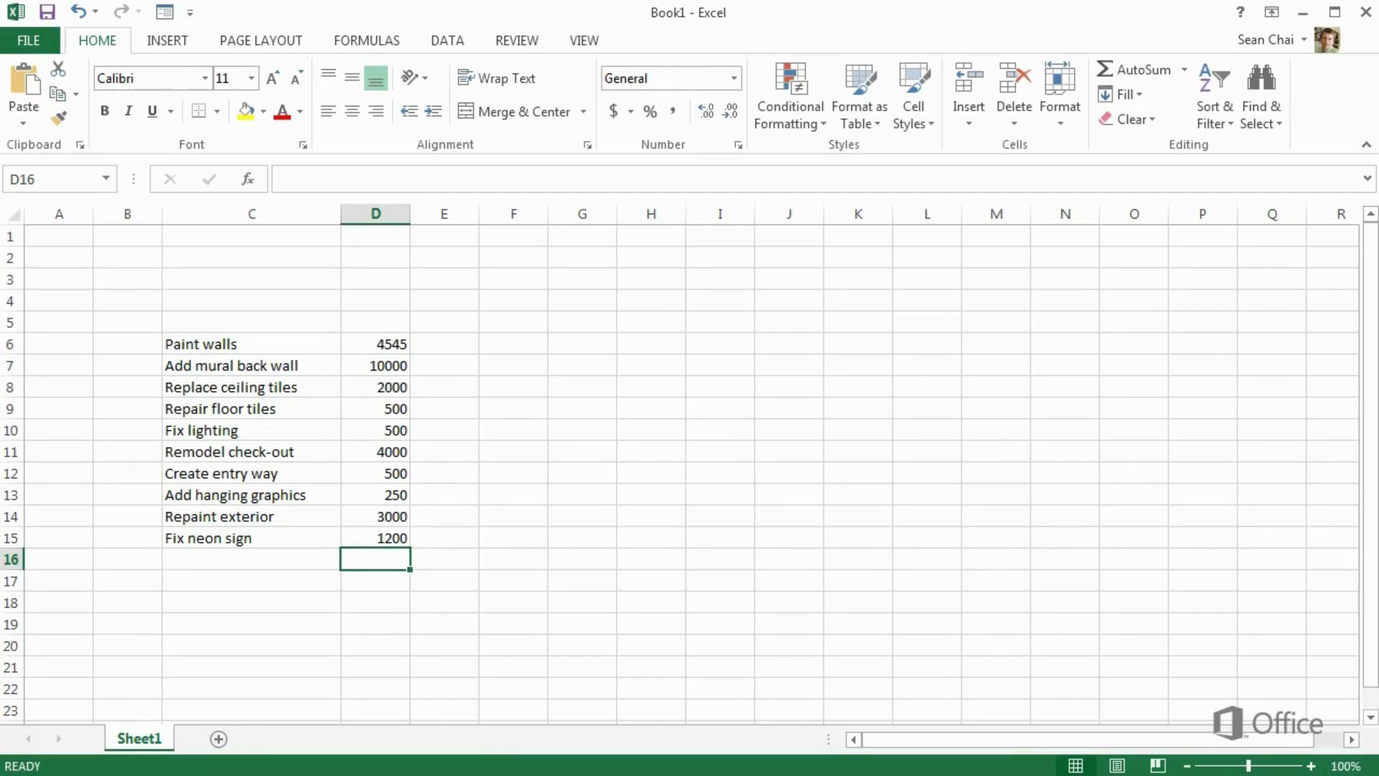
{"action": "left_click", "coordinate": [366, 349]}
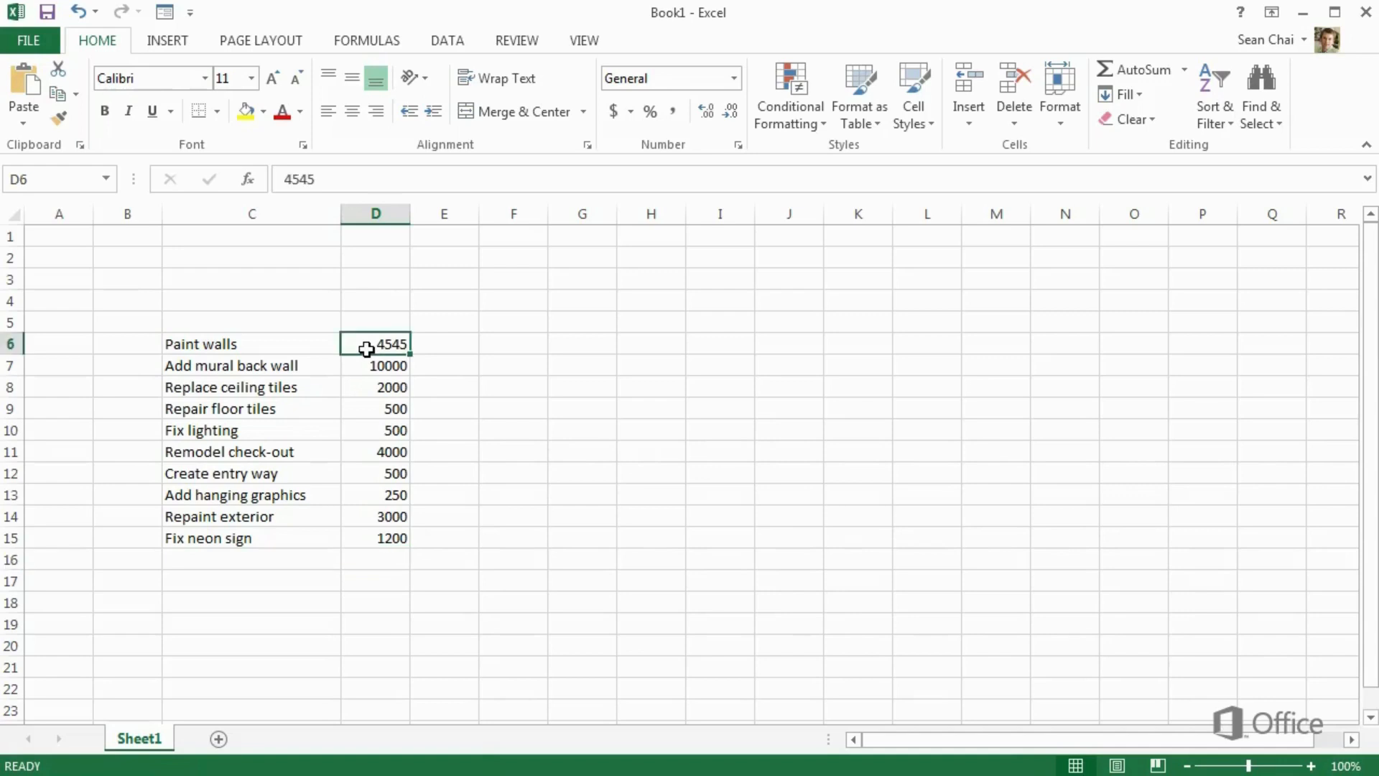
Apply Accounting number format to the costs in D6:D15
{"action": "left_click_drag", "start_coordinate": [366, 349], "coordinate": [377, 538]}
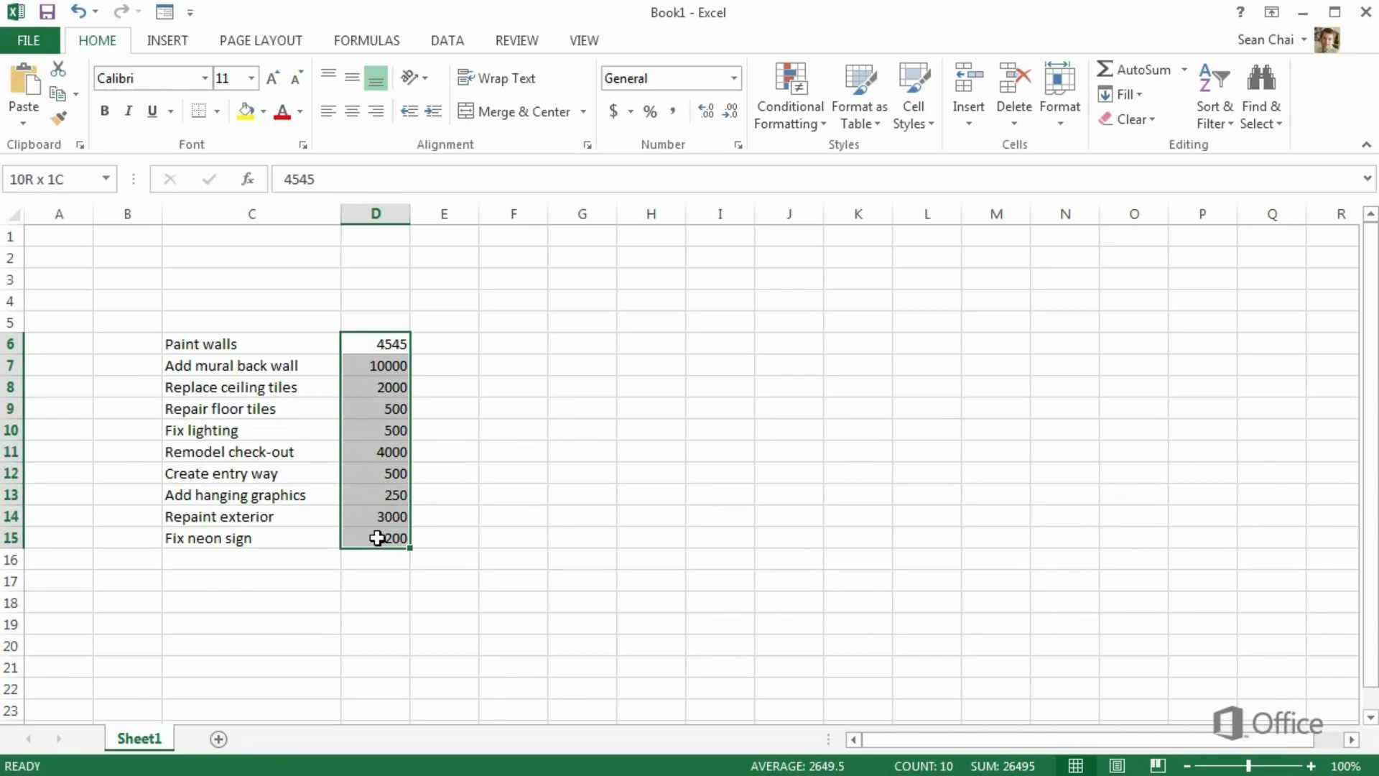
{"action": "right_click", "coordinate": [374, 350]}
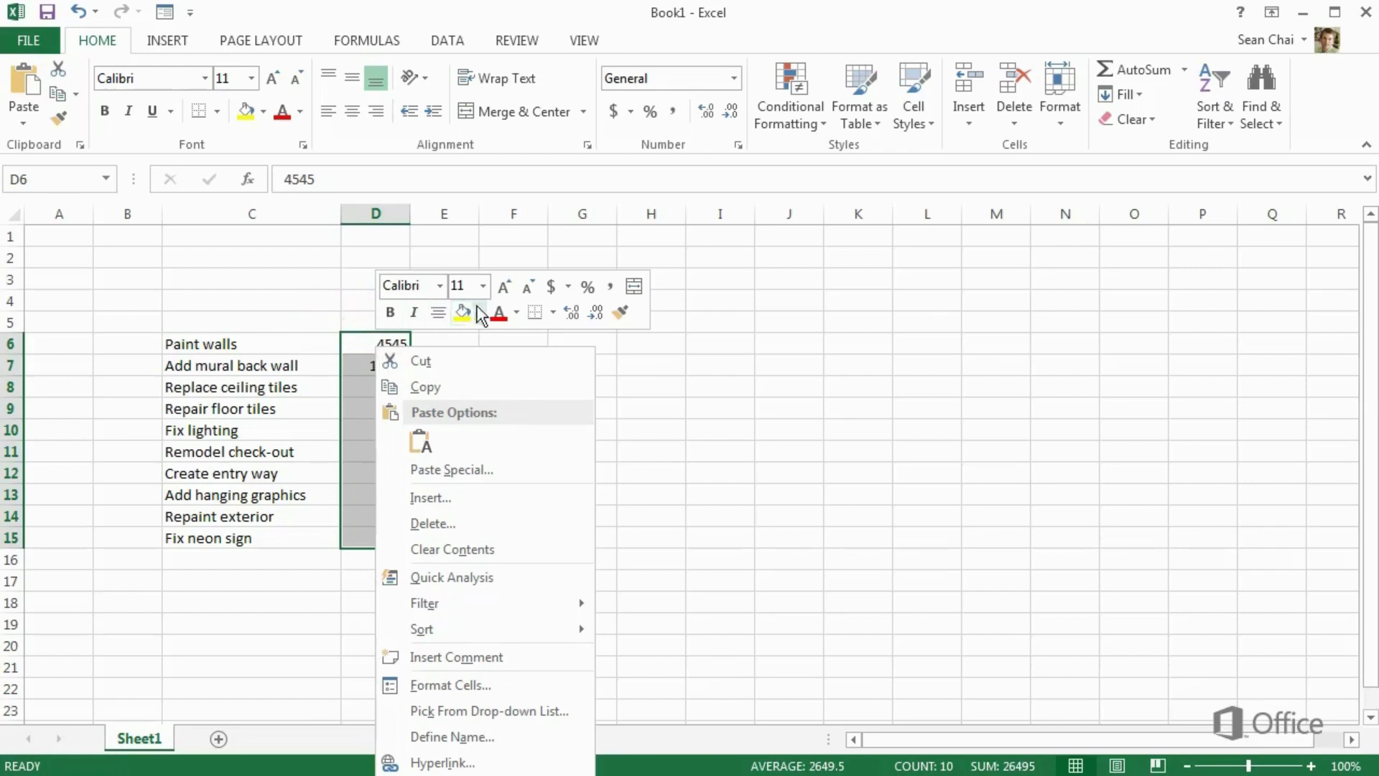
{"action": "left_click", "coordinate": [551, 288]}
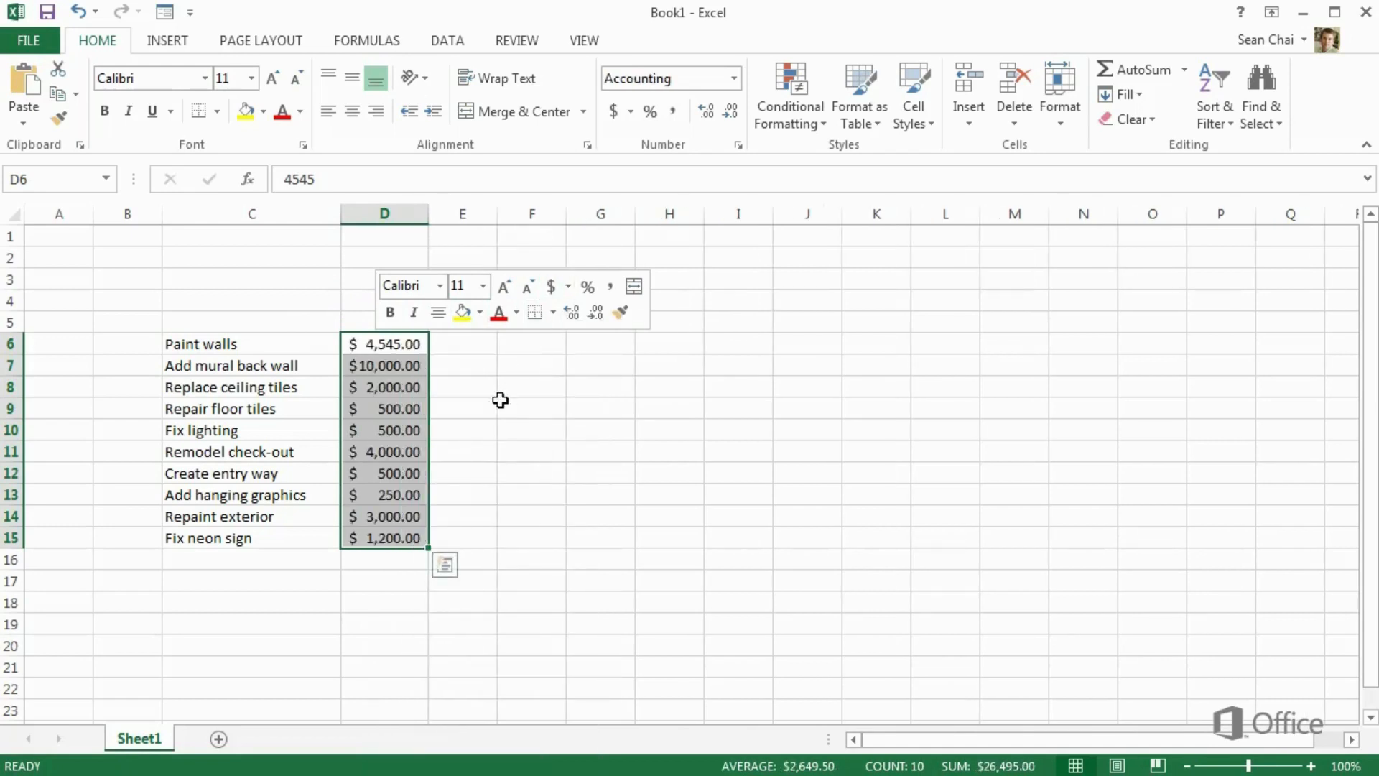
{"action": "left_click", "coordinate": [483, 413]}
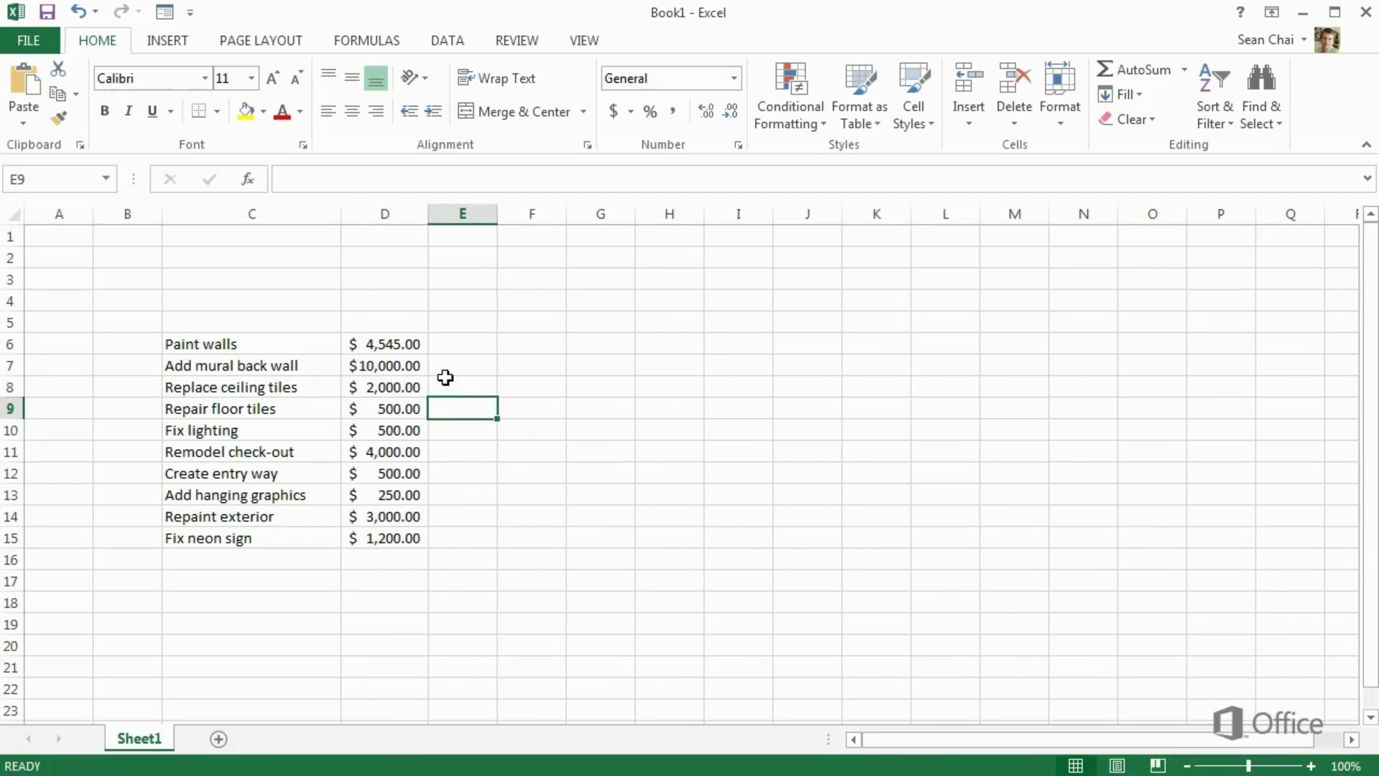
Label row 5 with 'Work item' in C5 and 'Estimated cost' in D5
{"action": "left_click", "coordinate": [322, 327]}
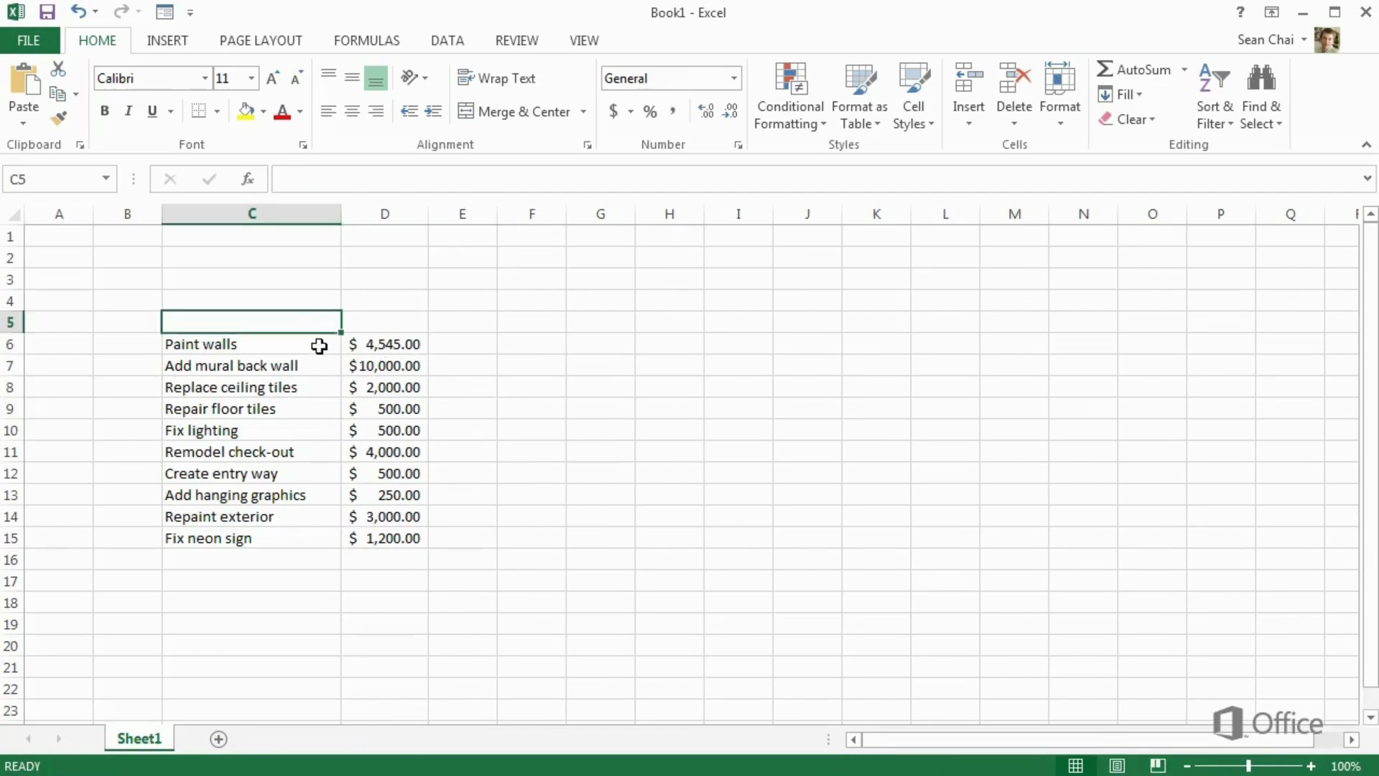
{"action": "type", "text": "Work item"}
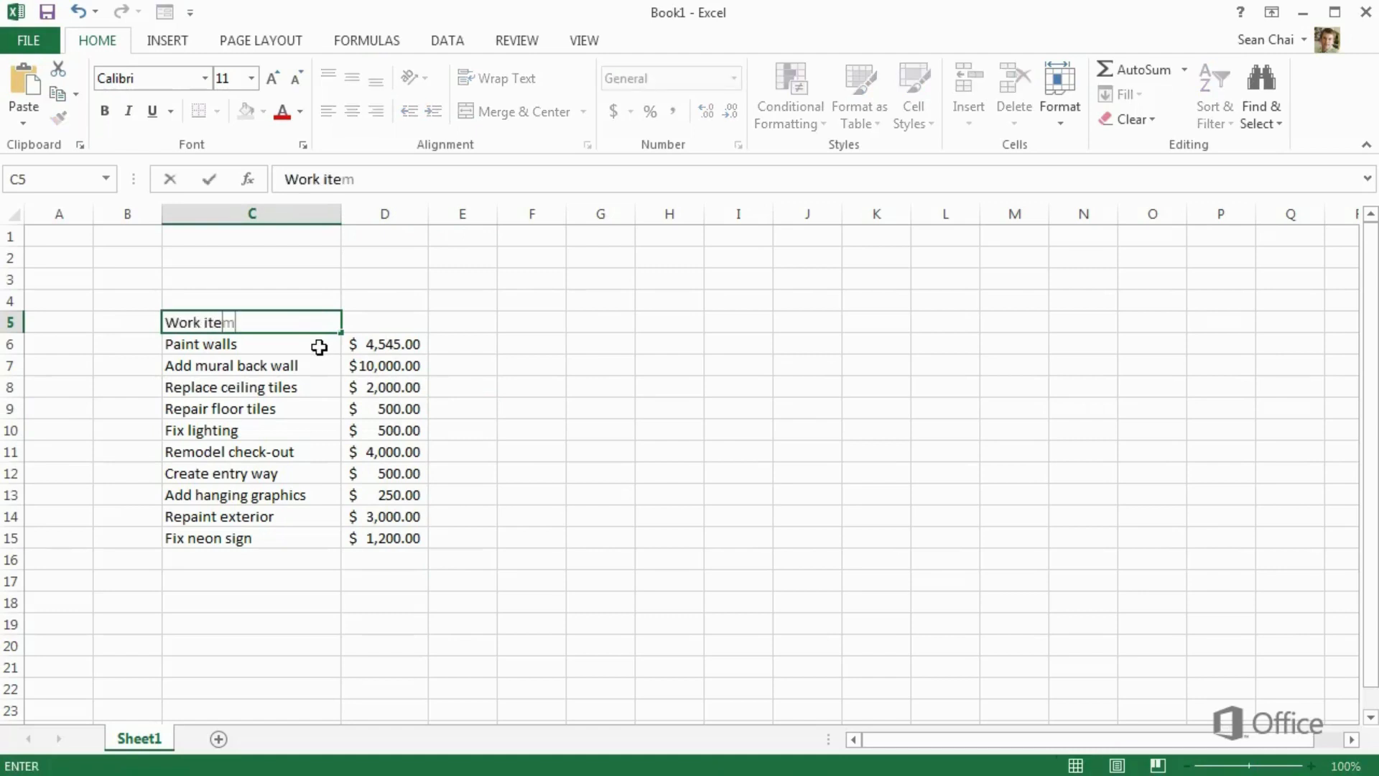
{"action": "left_click", "coordinate": [370, 327]}
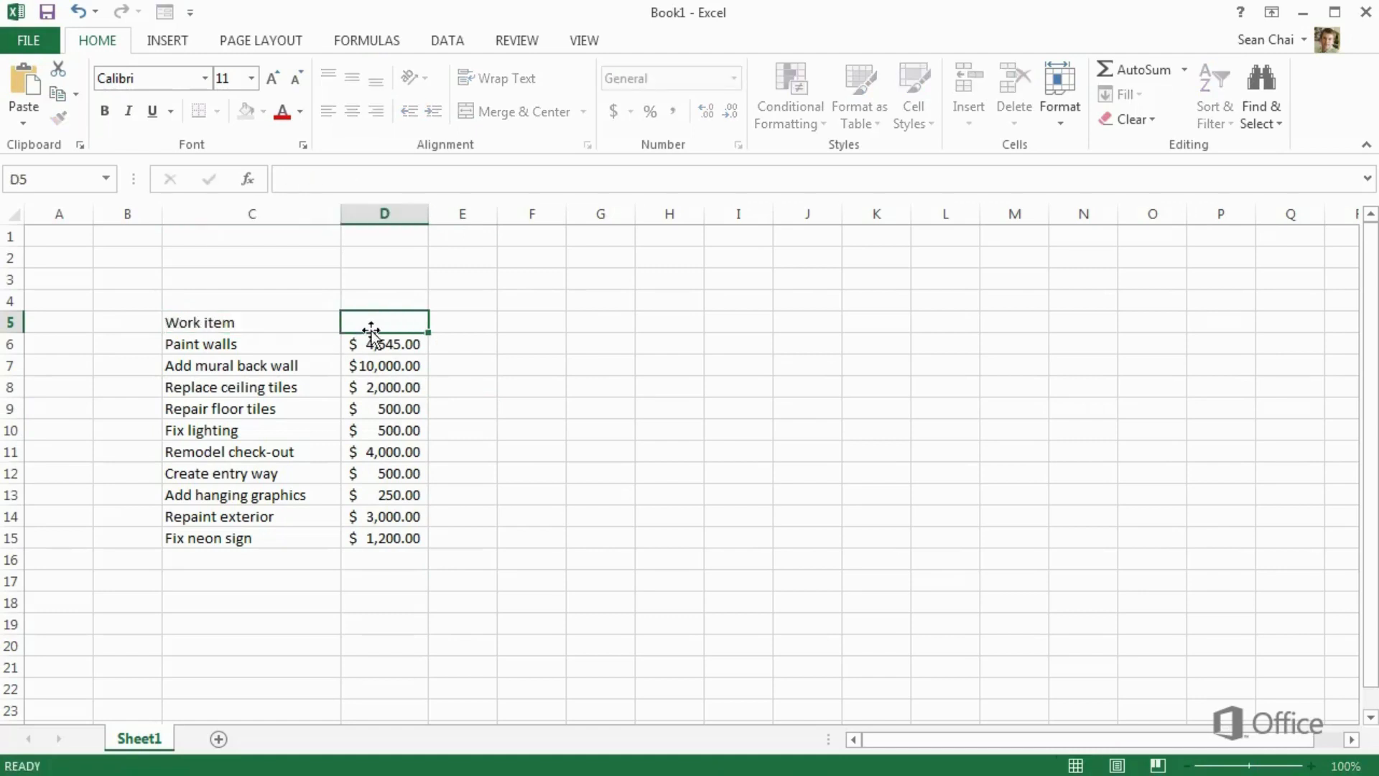
{"action": "type", "text": "Estimated cost"}
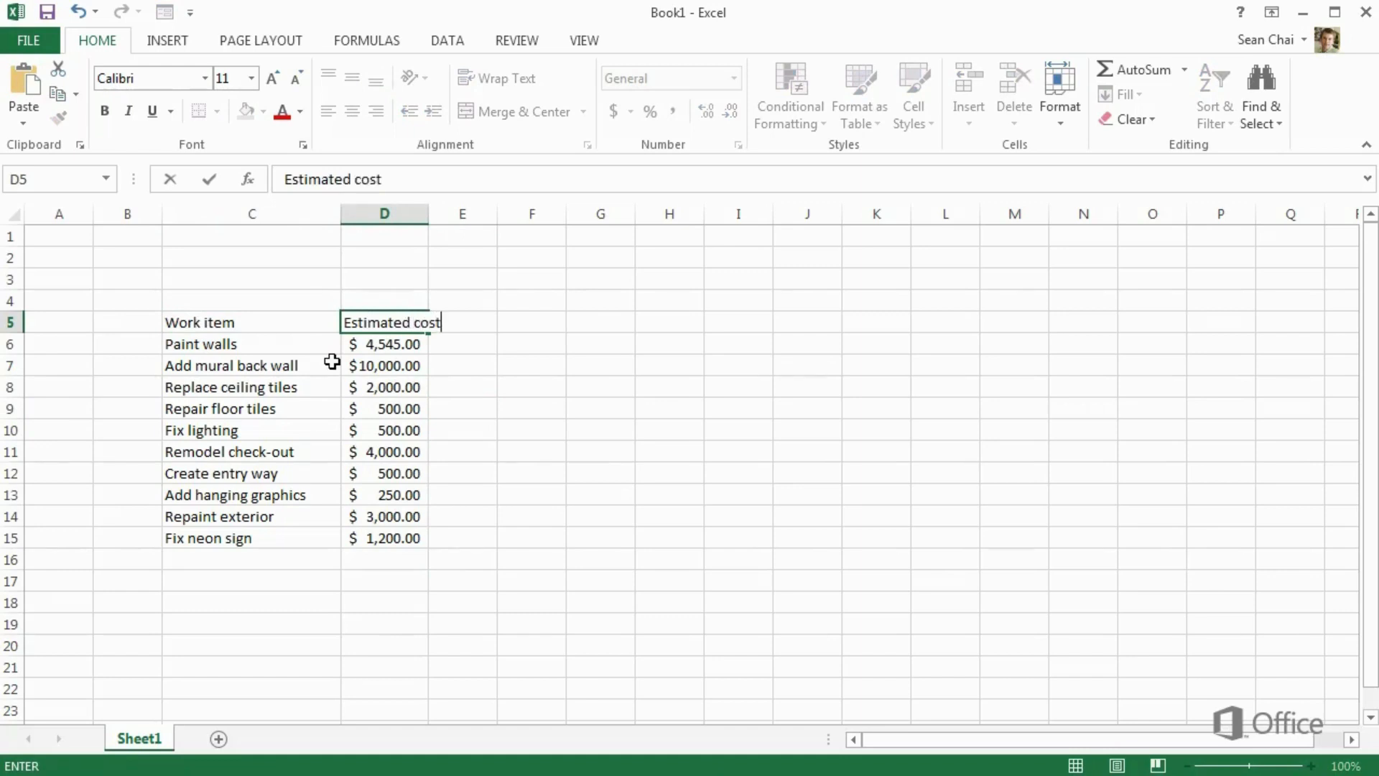
{"action": "key", "text": "Return"}
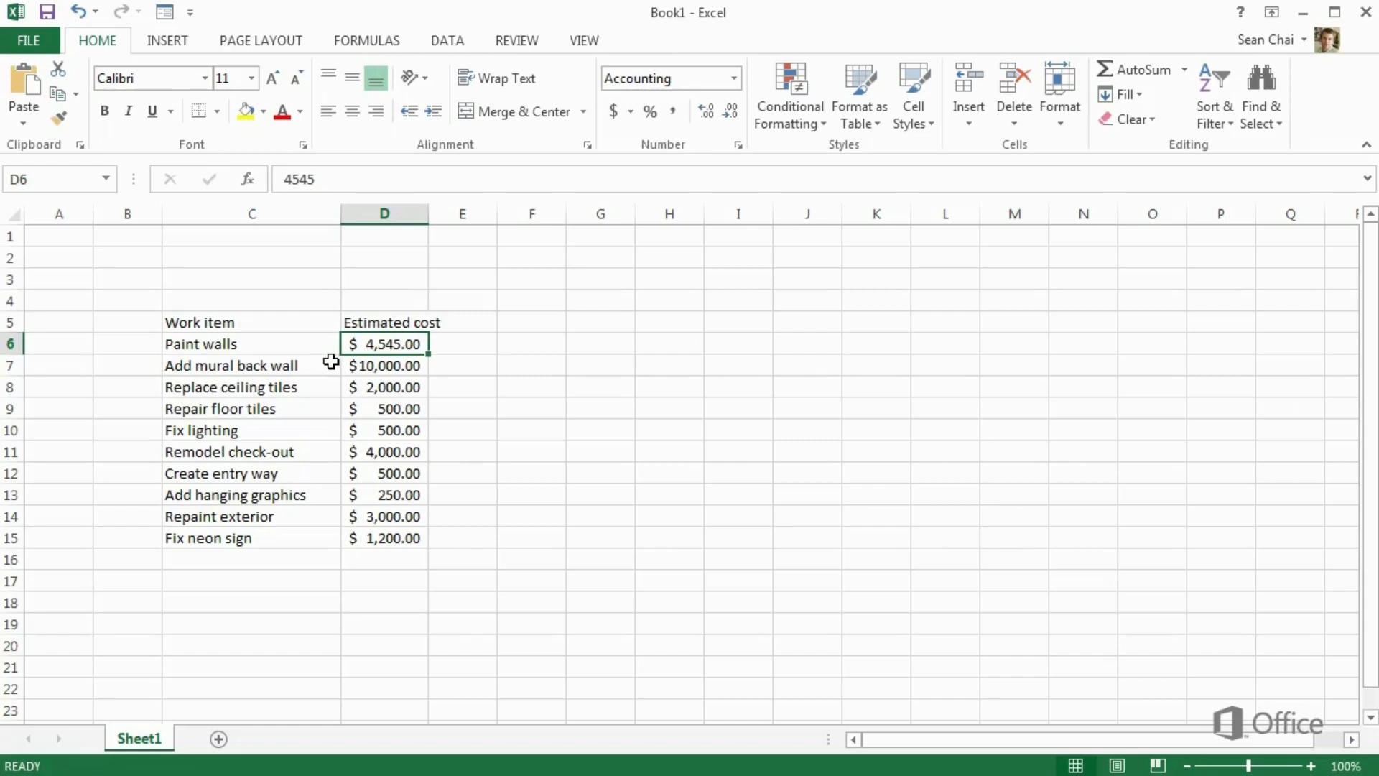
{"action": "left_click", "coordinate": [237, 326]}
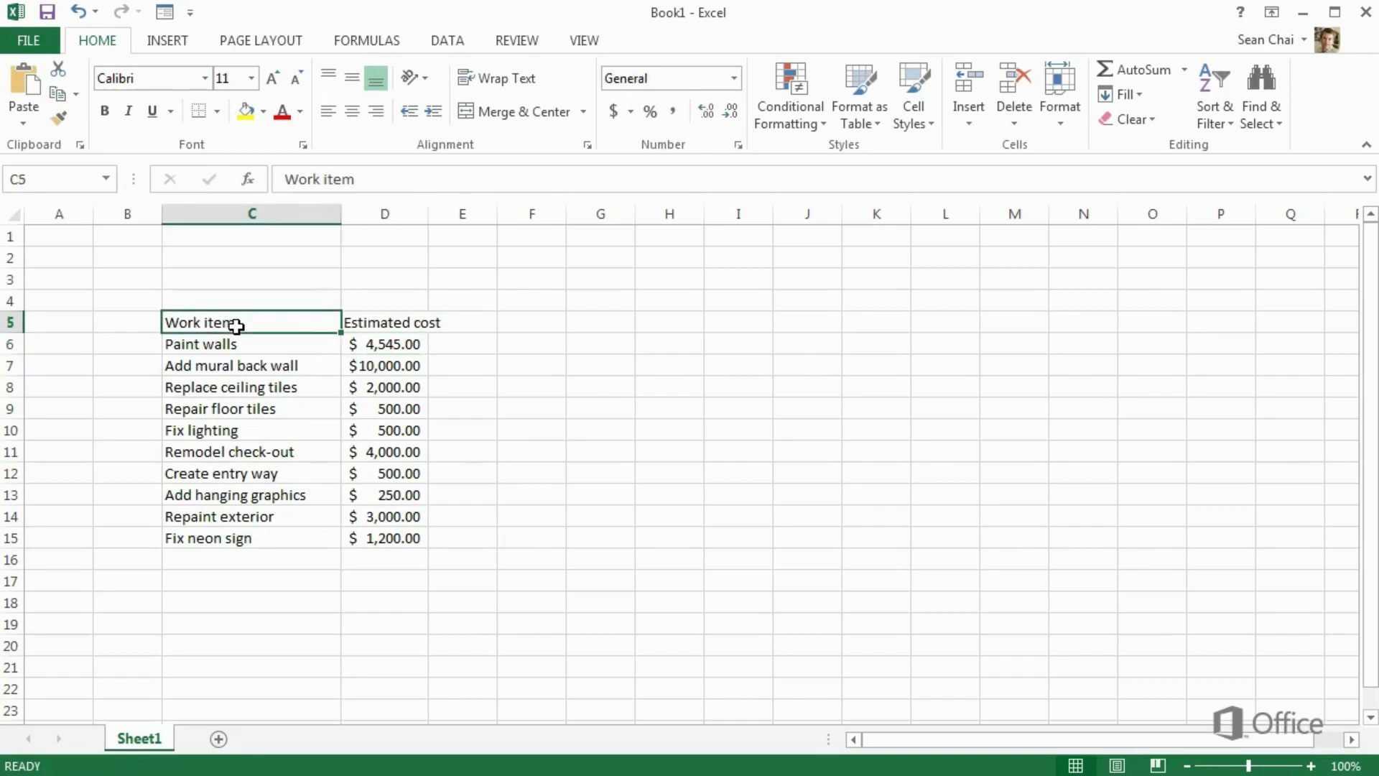
Convert C5:D15 into a formatted table with a header row using Quick Analysis
{"action": "left_click_drag", "start_coordinate": [236, 326], "coordinate": [377, 543]}
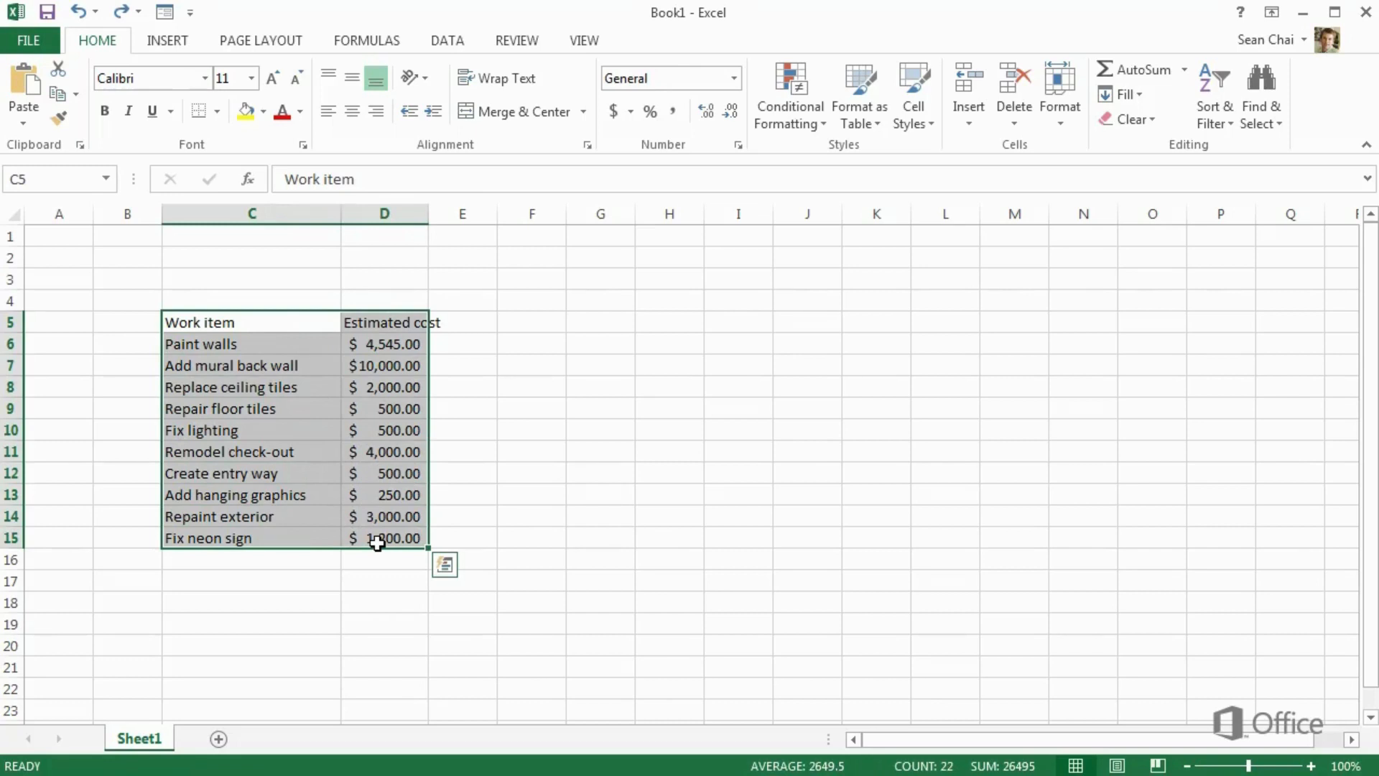
{"action": "left_click", "coordinate": [443, 566]}
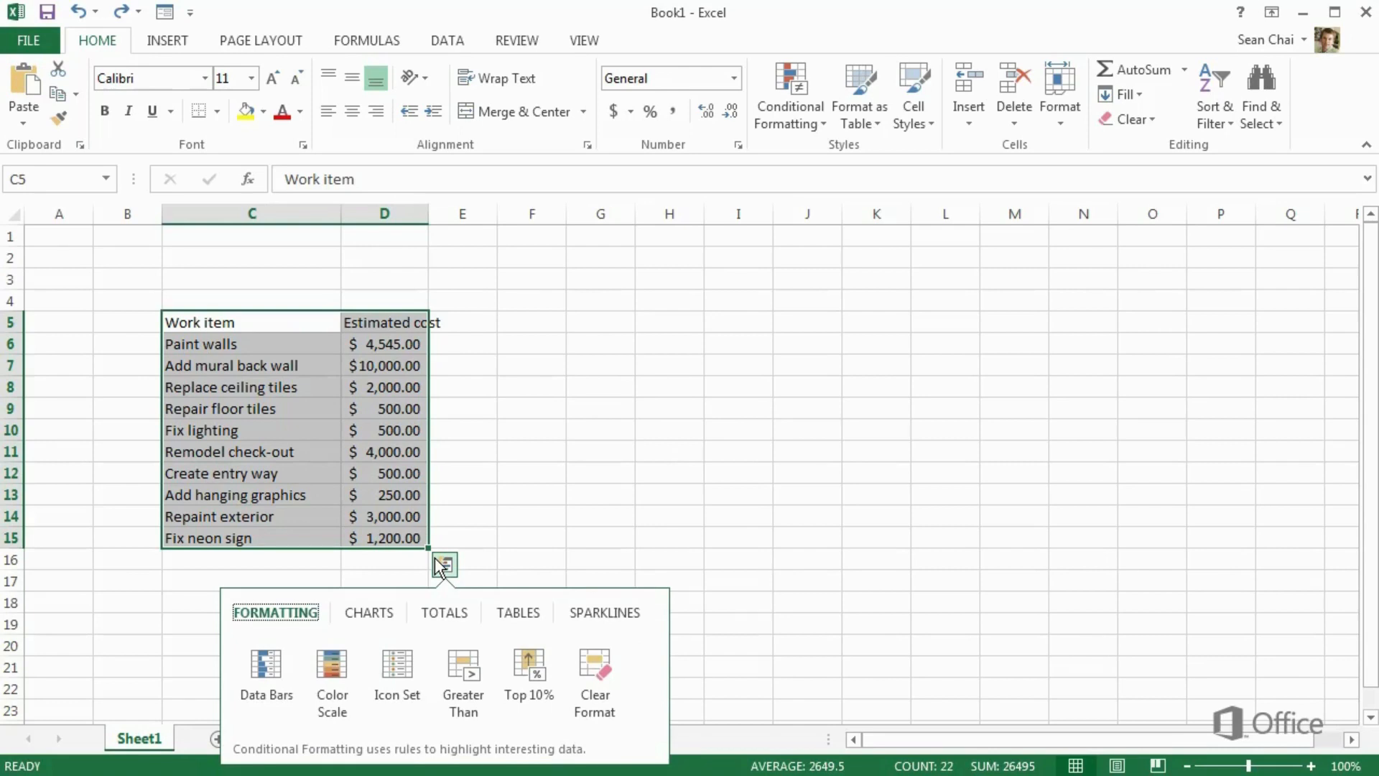
{"action": "left_click", "coordinate": [510, 614]}
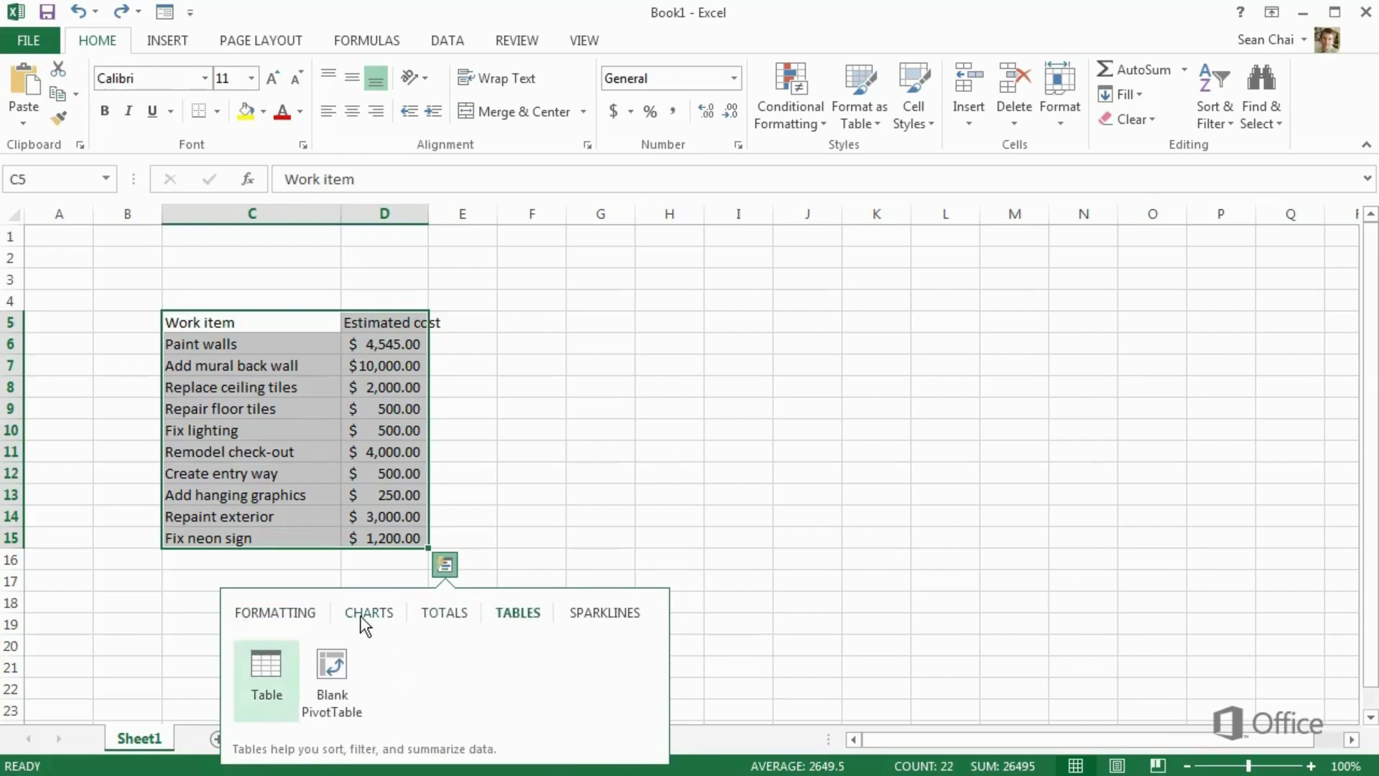
{"action": "left_click", "coordinate": [285, 652]}
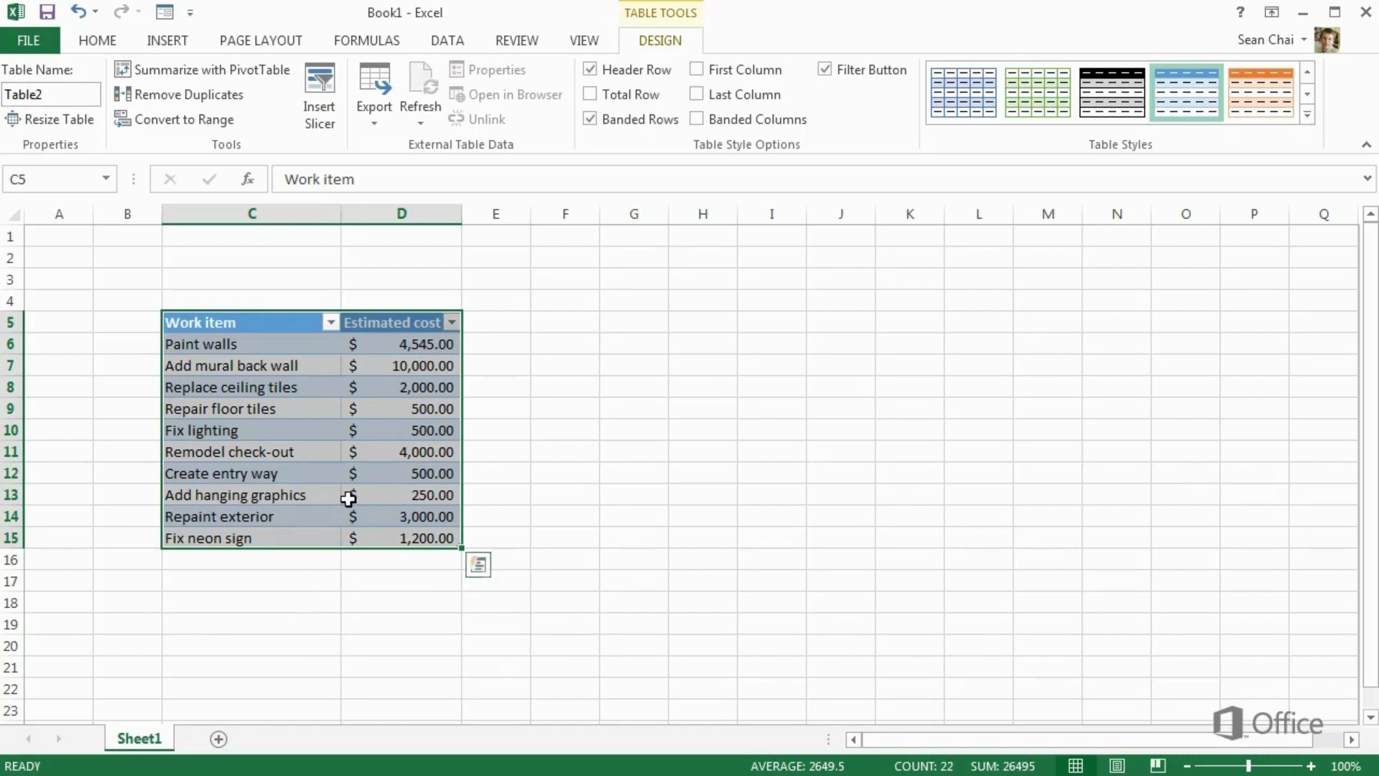
{"action": "left_click", "coordinate": [331, 323]}
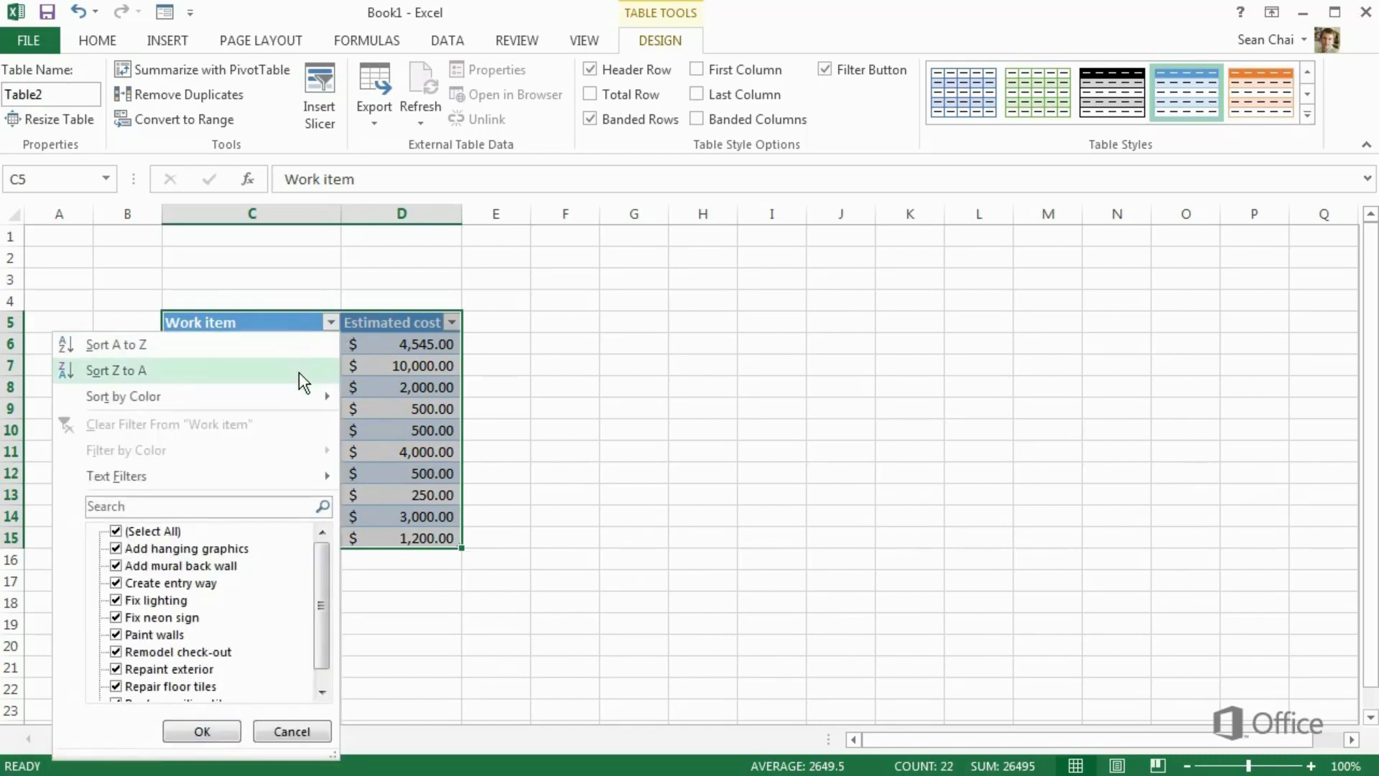
Add a Total row to the table summing the estimated costs to $ 26,495.00
{"action": "mouse_move", "coordinate": [299, 401]}
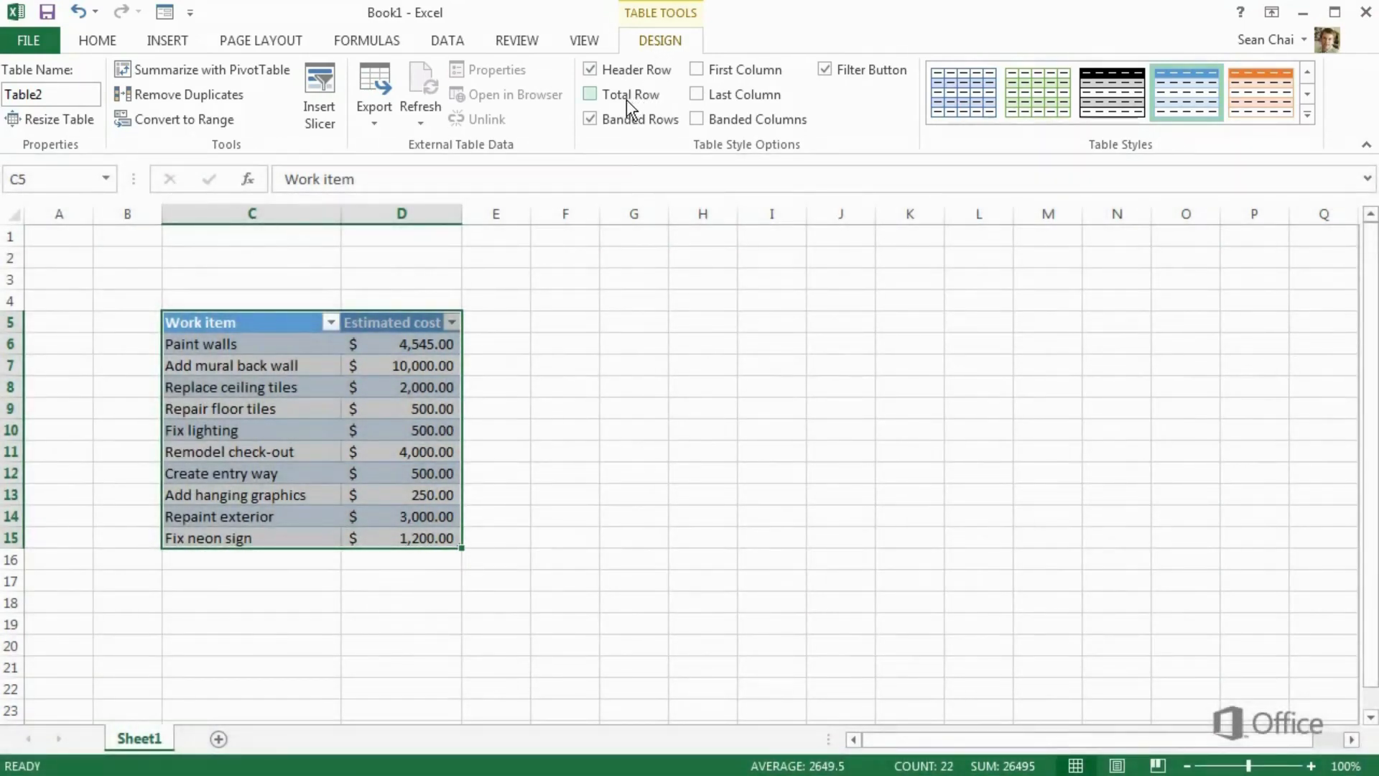
{"action": "left_click", "coordinate": [590, 94]}
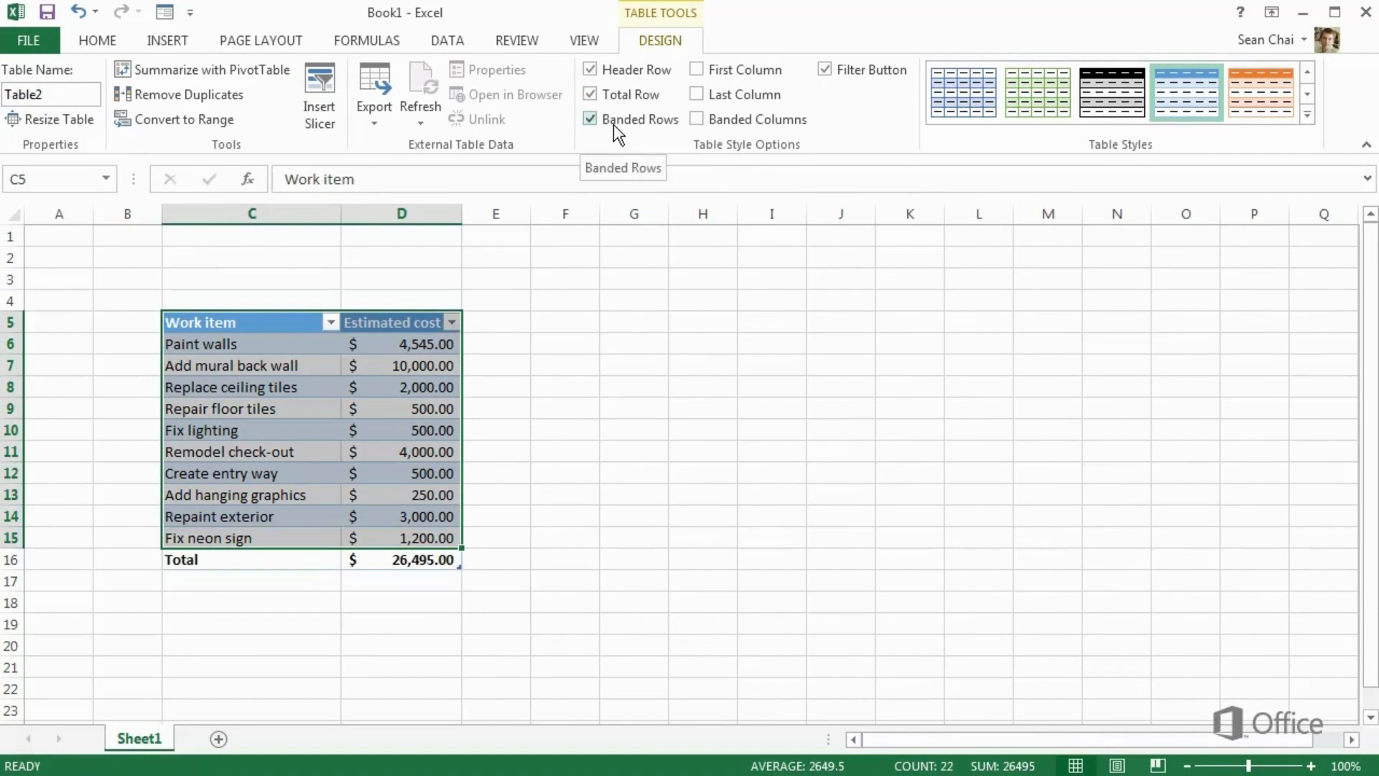
{"action": "left_click", "coordinate": [591, 118]}
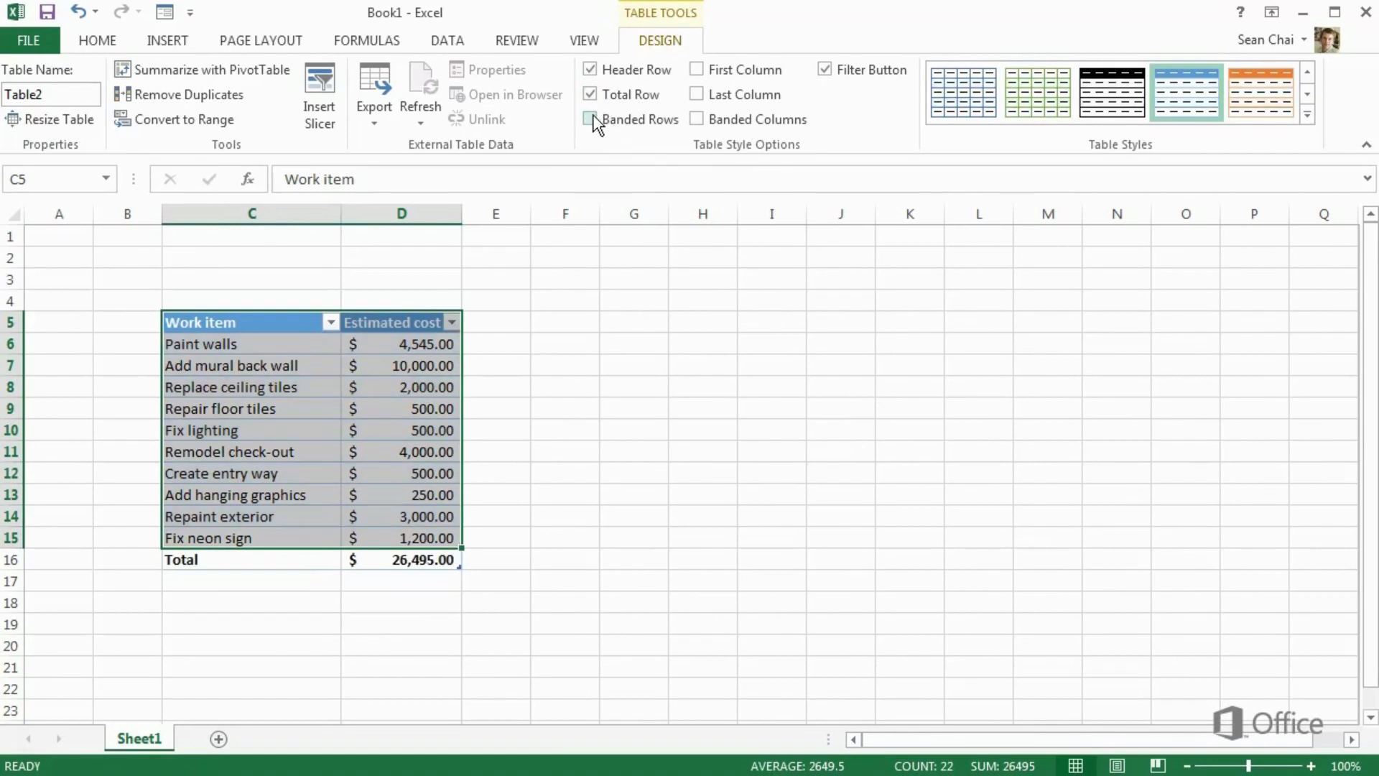
{"action": "left_click", "coordinate": [594, 120]}
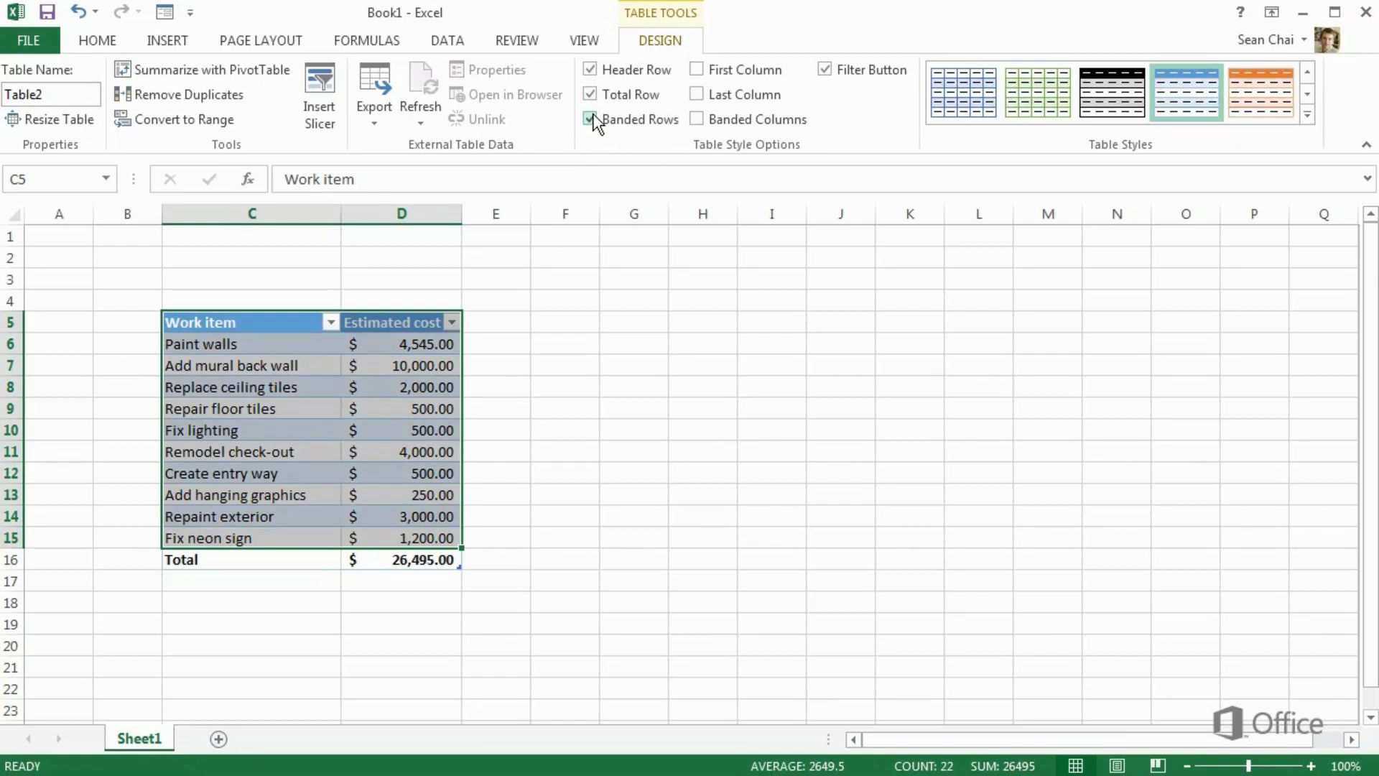
{"action": "left_click", "coordinate": [120, 42]}
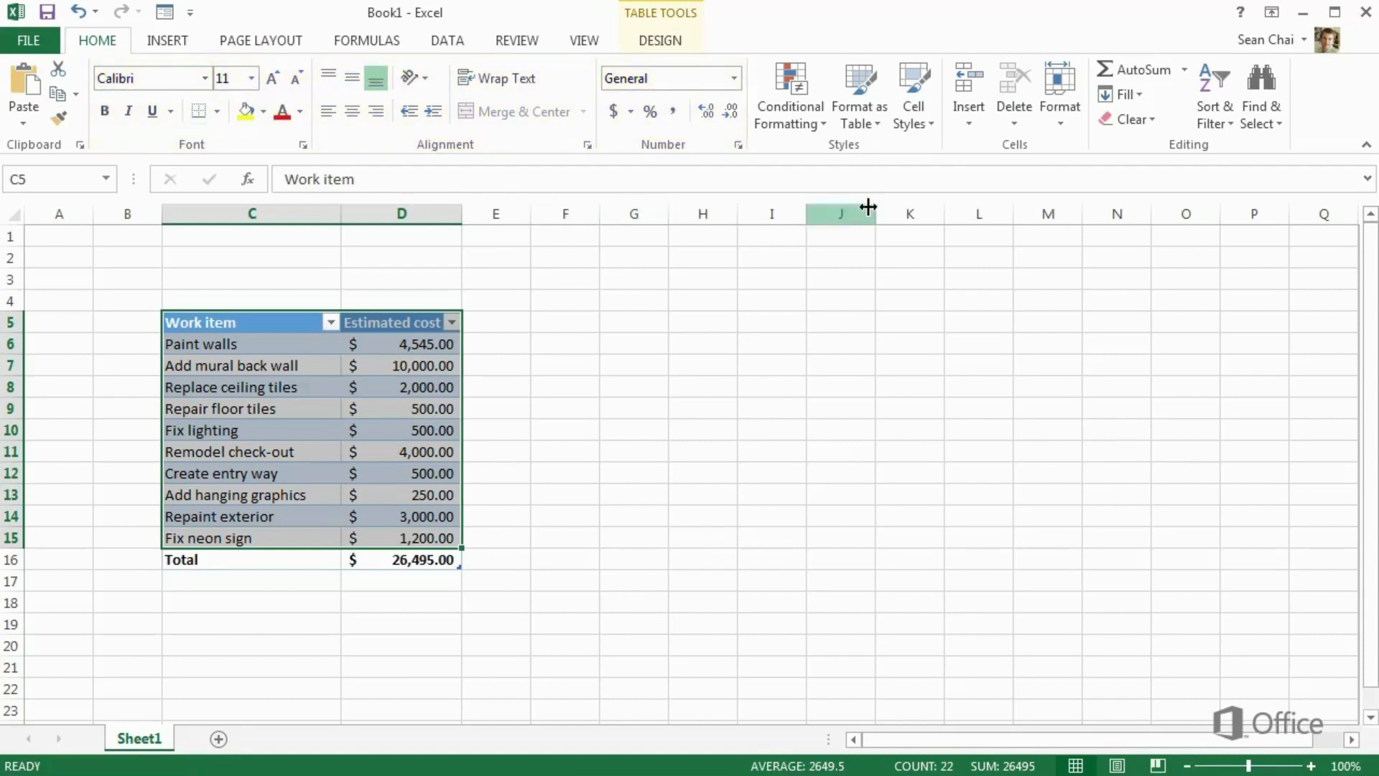
Browse the Cell Styles gallery and the Insert, Page Layout, Formulas, Data and Design tabs
{"action": "left_click", "coordinate": [915, 125]}
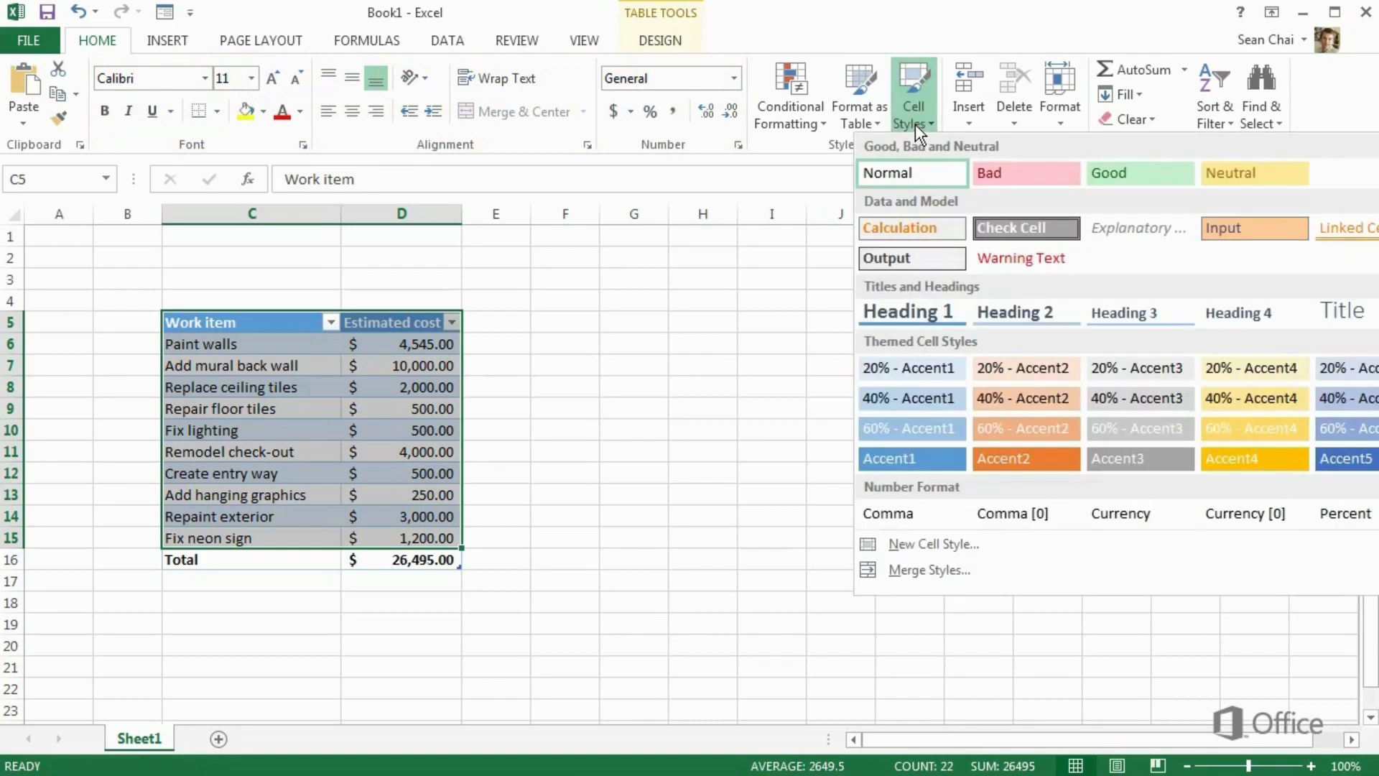
{"action": "left_click", "coordinate": [915, 124]}
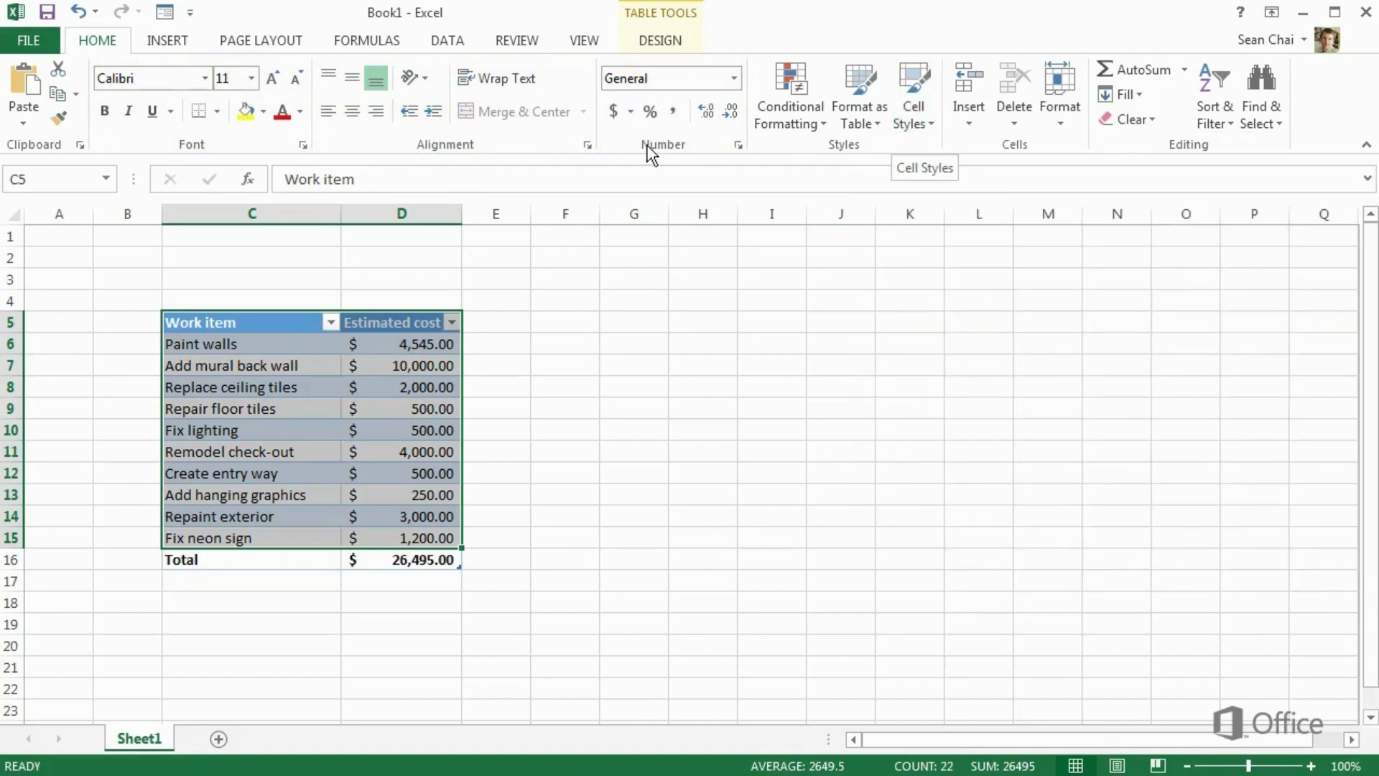
{"action": "left_click", "coordinate": [168, 41]}
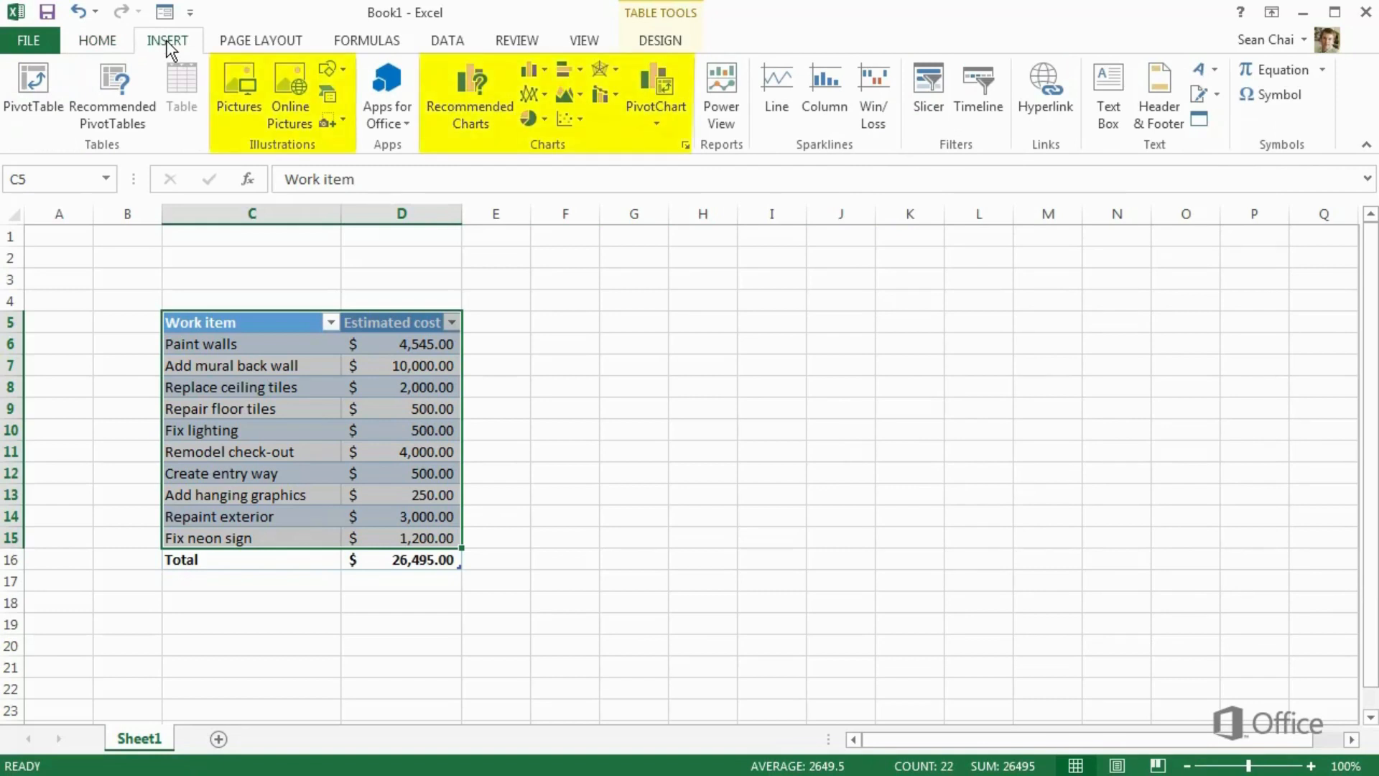
{"action": "left_click", "coordinate": [250, 43]}
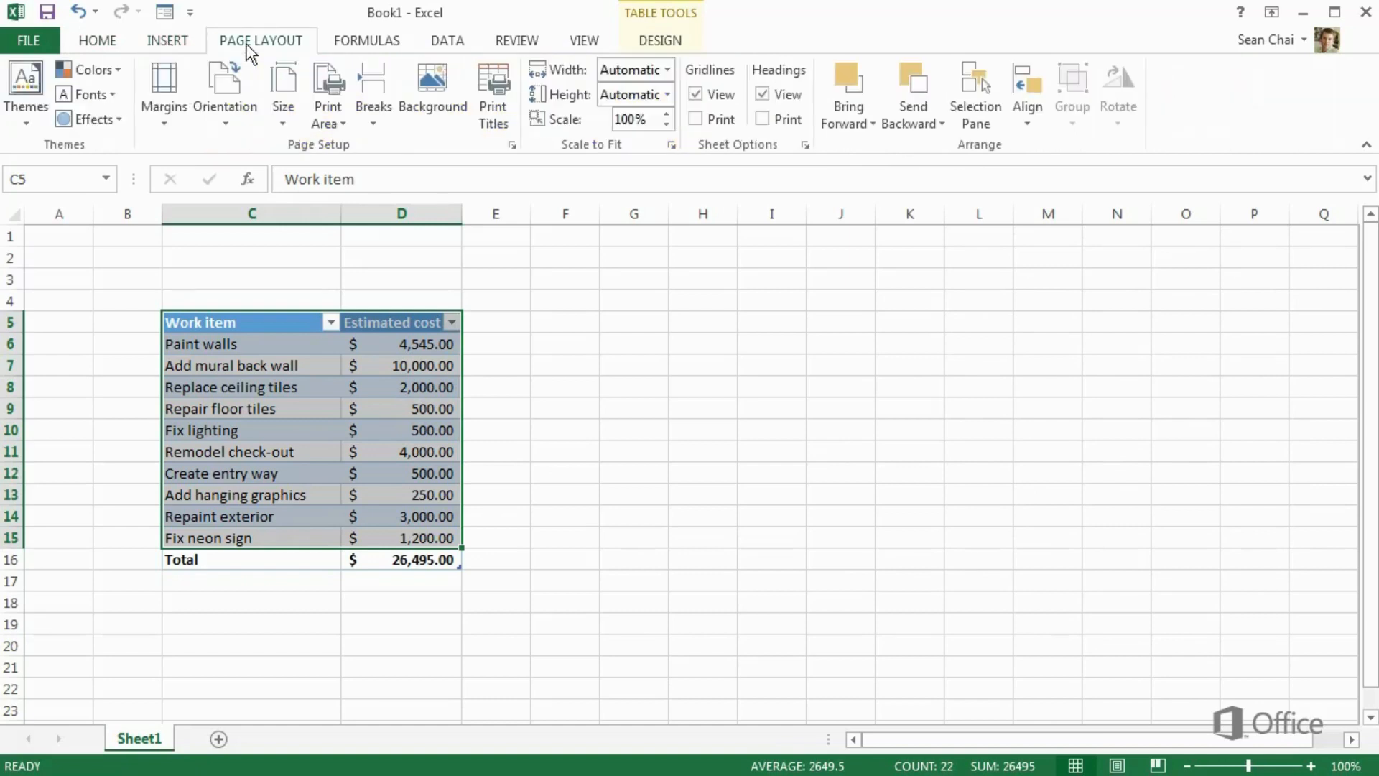
{"action": "left_click", "coordinate": [353, 55]}
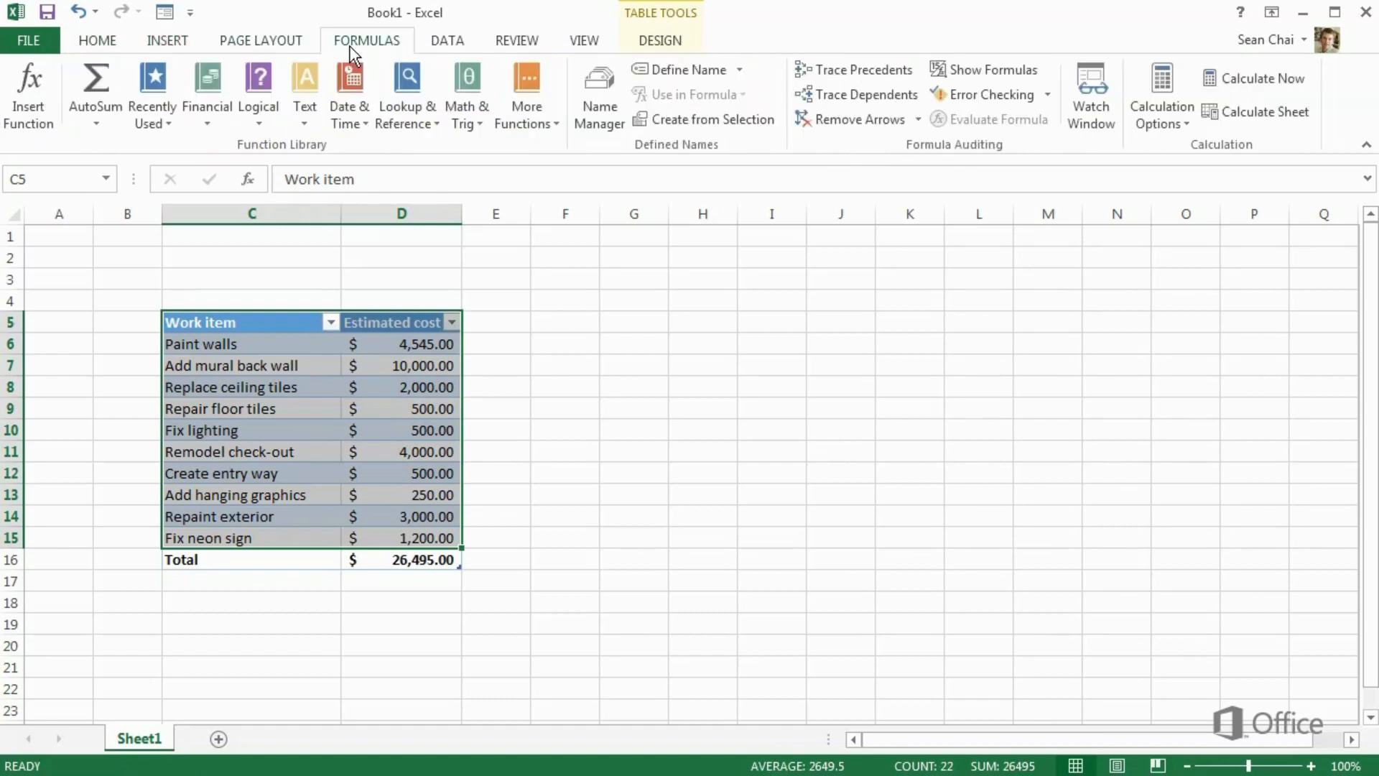
{"action": "left_click", "coordinate": [444, 50]}
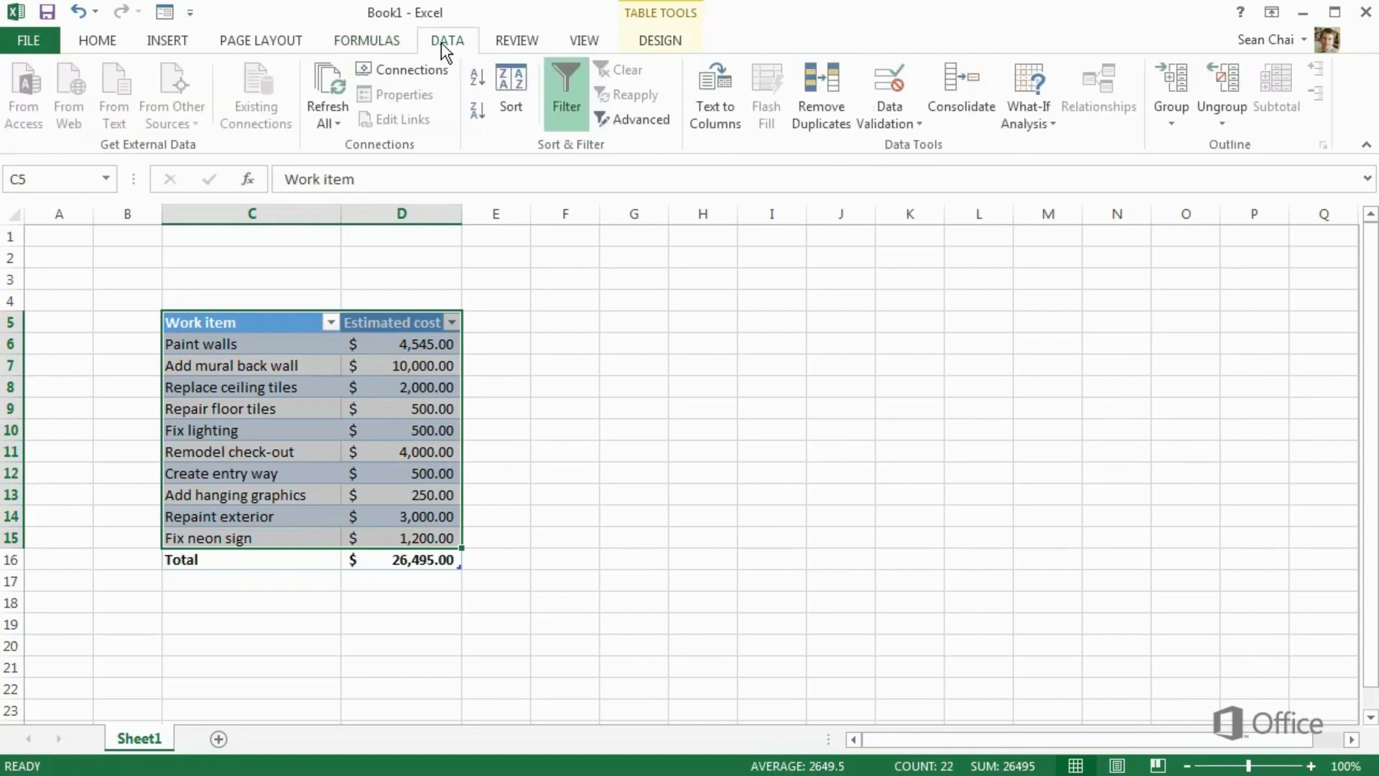
{"action": "left_click", "coordinate": [664, 46]}
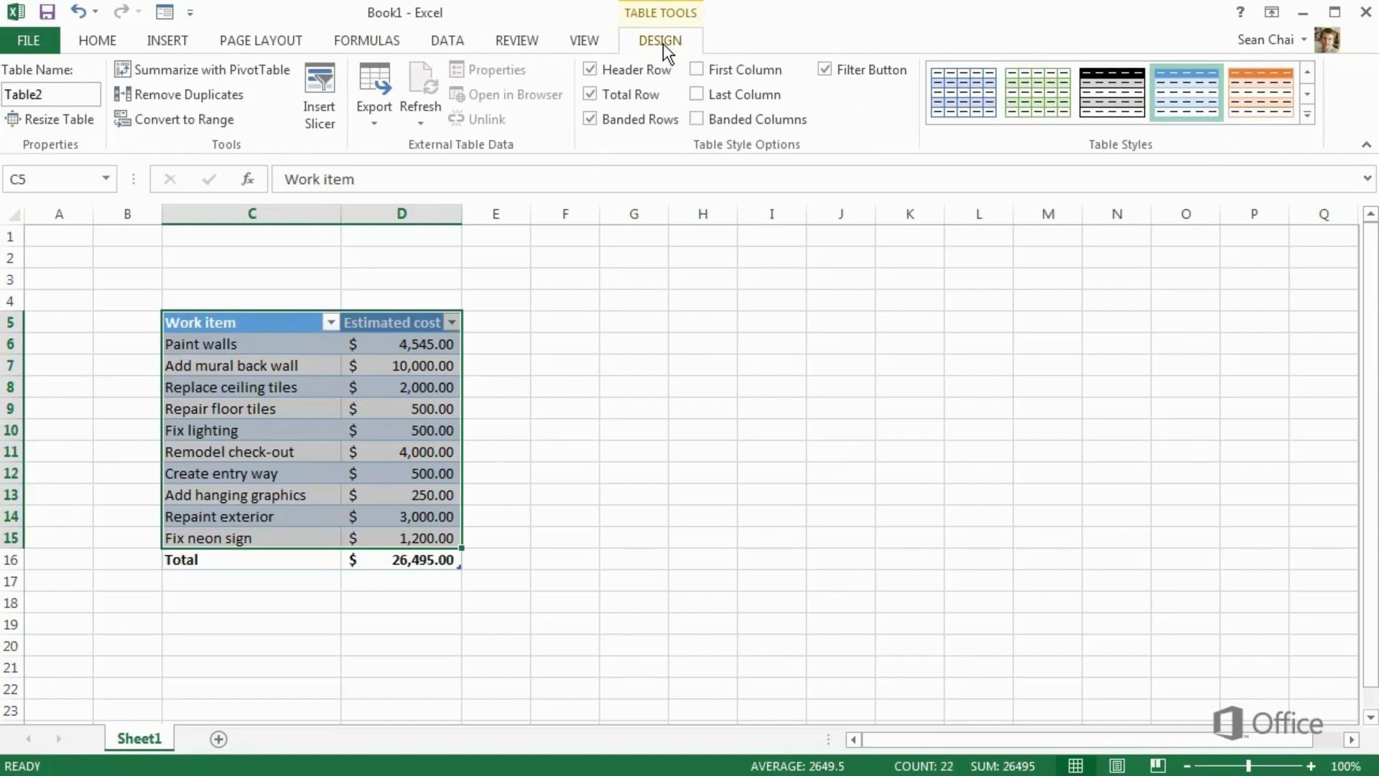
Select the 10,000 cost in D7 and view the PivotChart choices
{"action": "left_click", "coordinate": [460, 257]}
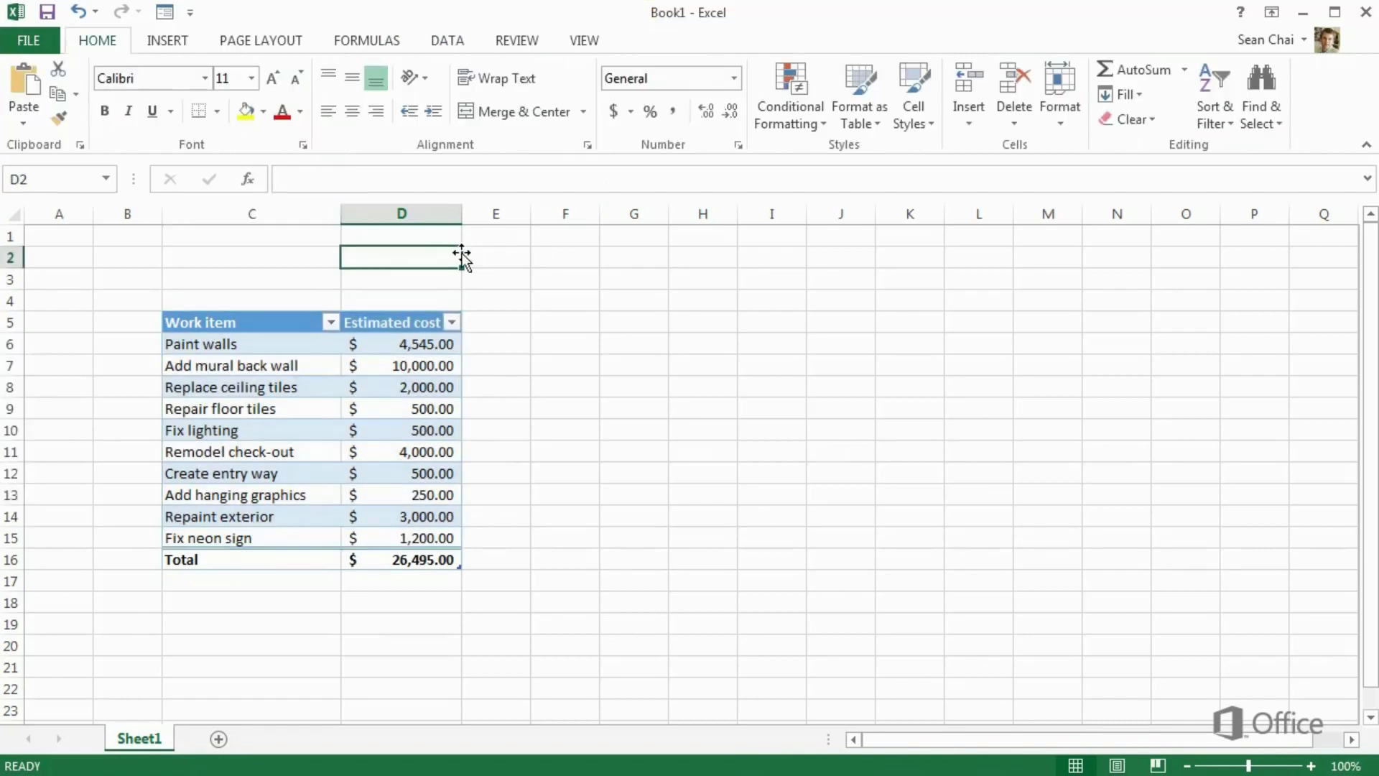
{"action": "left_click", "coordinate": [345, 361]}
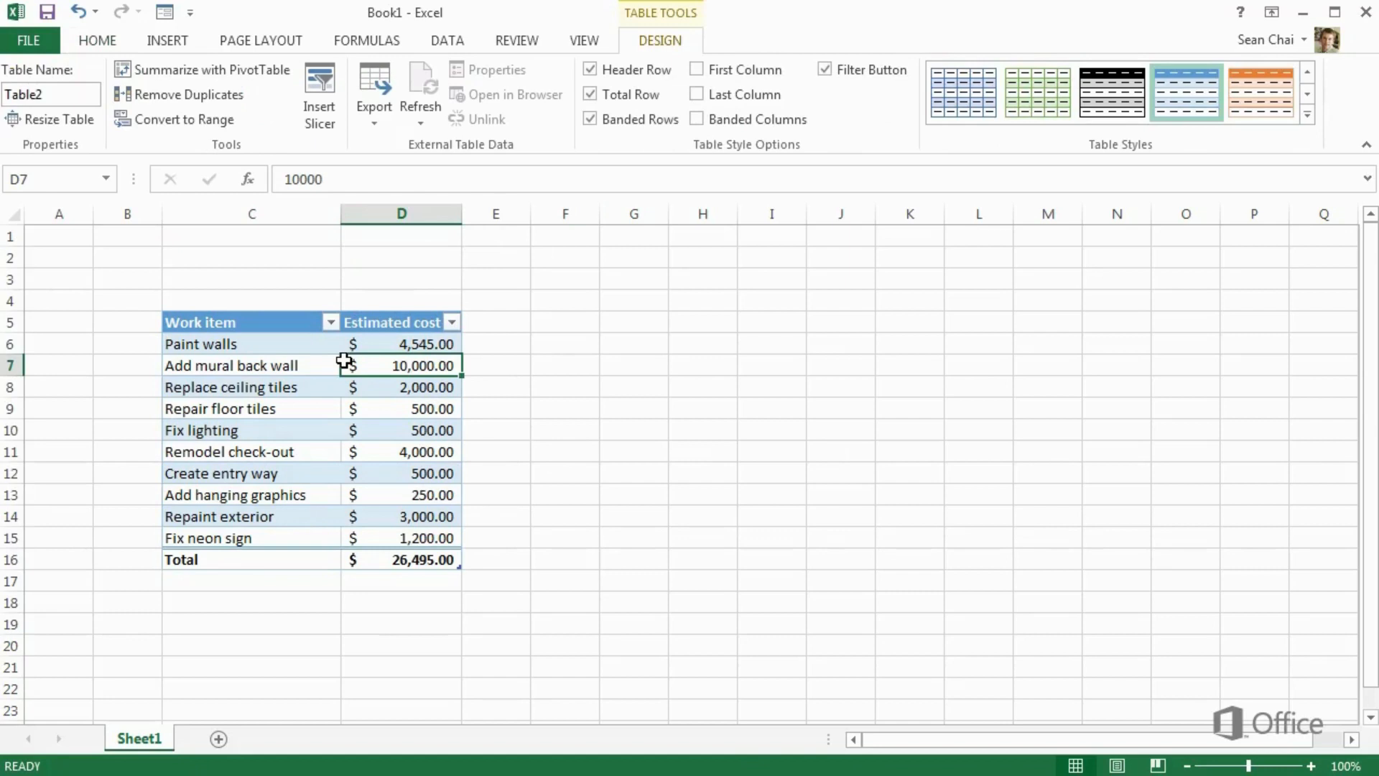
{"action": "left_click", "coordinate": [170, 41]}
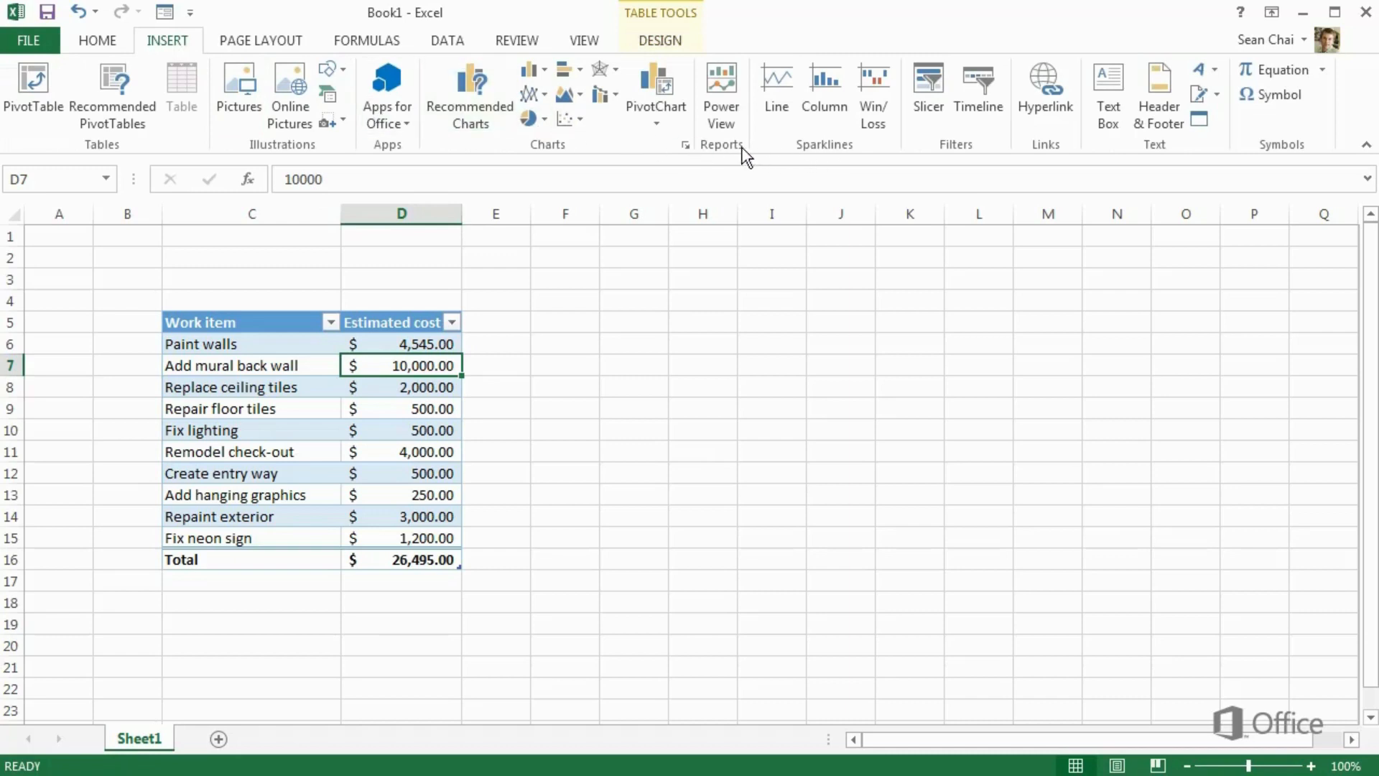
{"action": "left_click", "coordinate": [651, 129]}
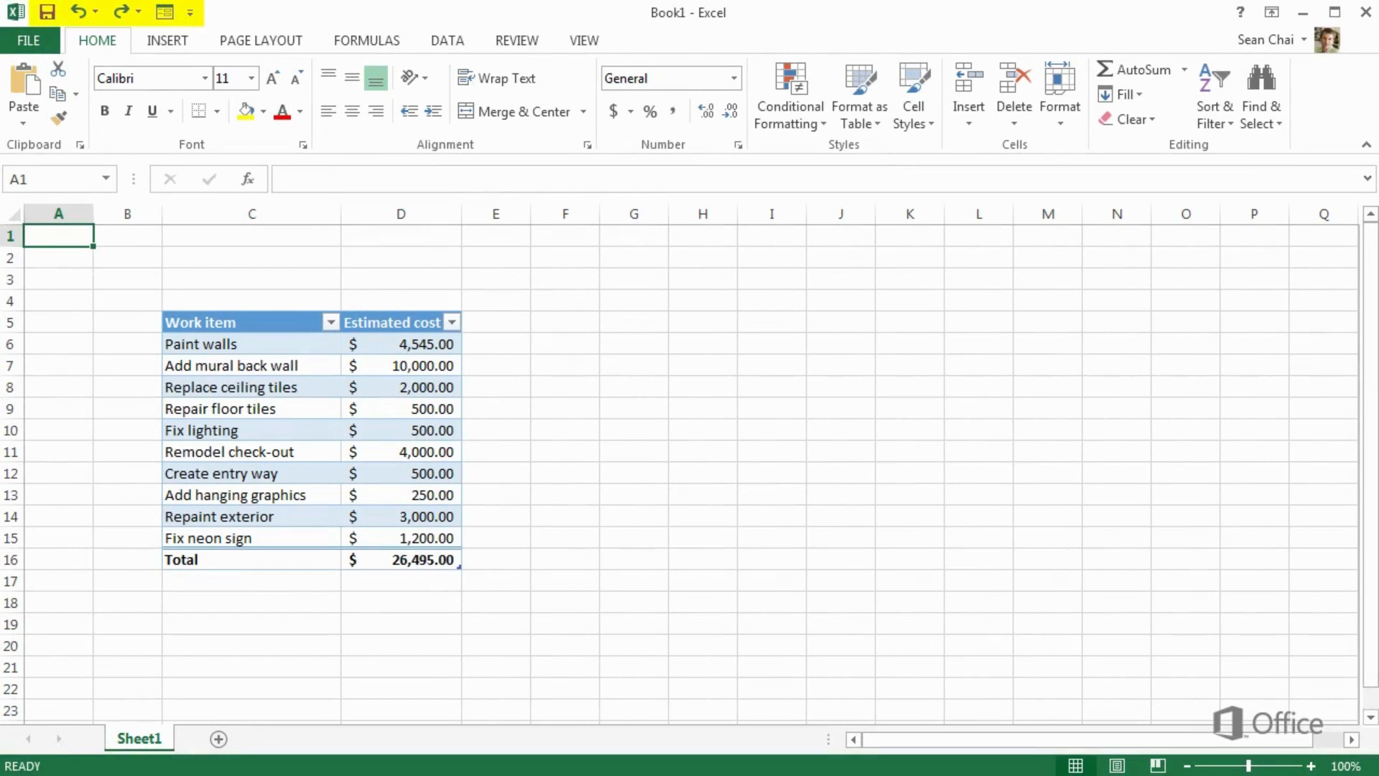
Begin saving Book1 from the Quick Access Toolbar to show the Save As locations
{"action": "left_click", "coordinate": [46, 12]}
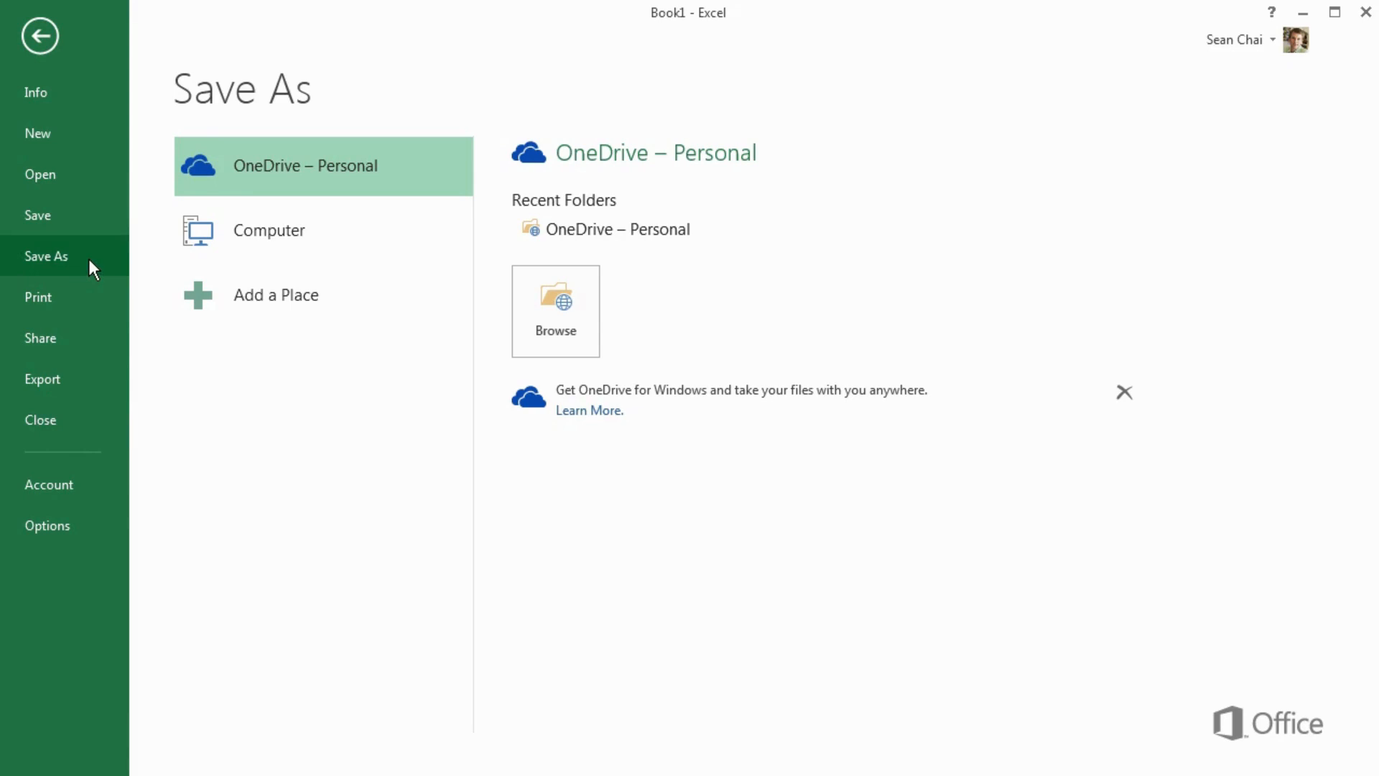
Save the workbook as 'Expansion plans' in the personal OneDrive folder
{"action": "left_click", "coordinate": [189, 237]}
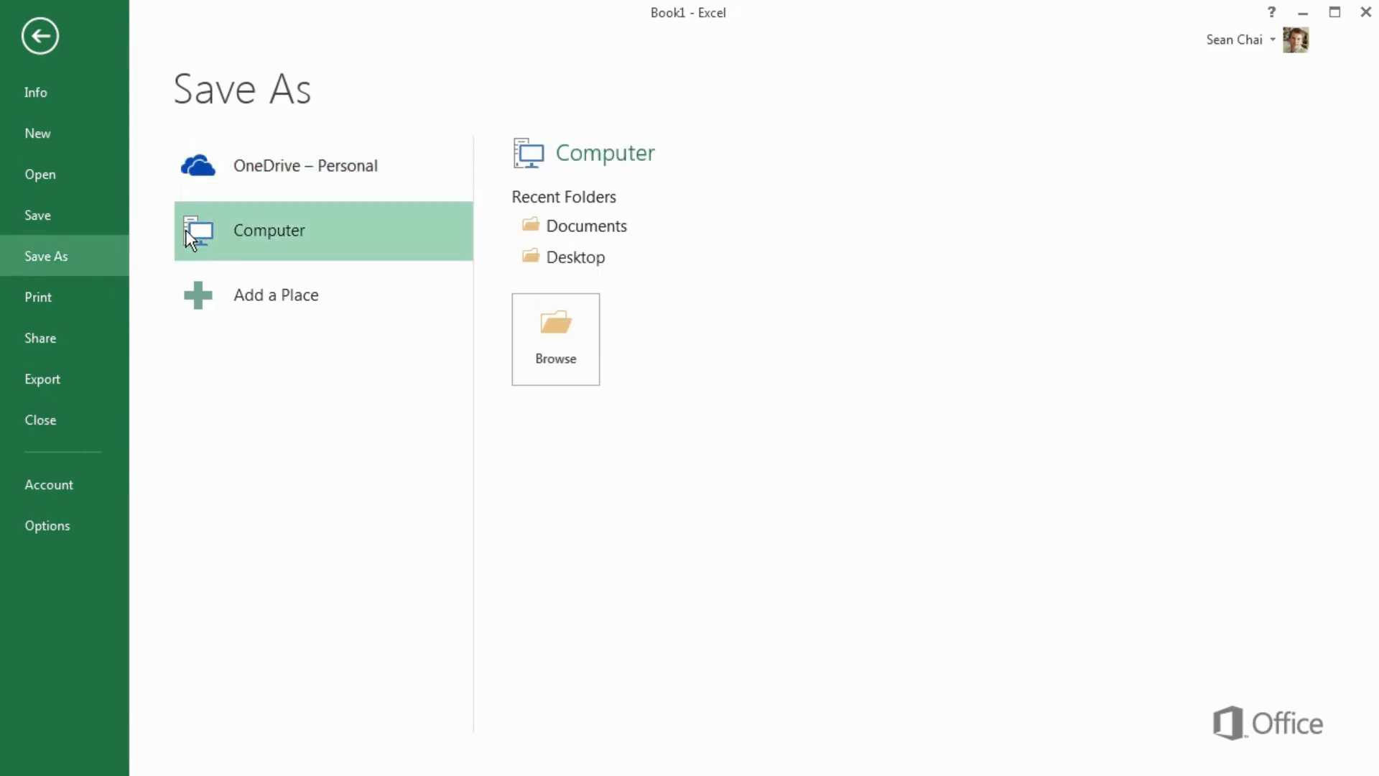
{"action": "left_click", "coordinate": [240, 299]}
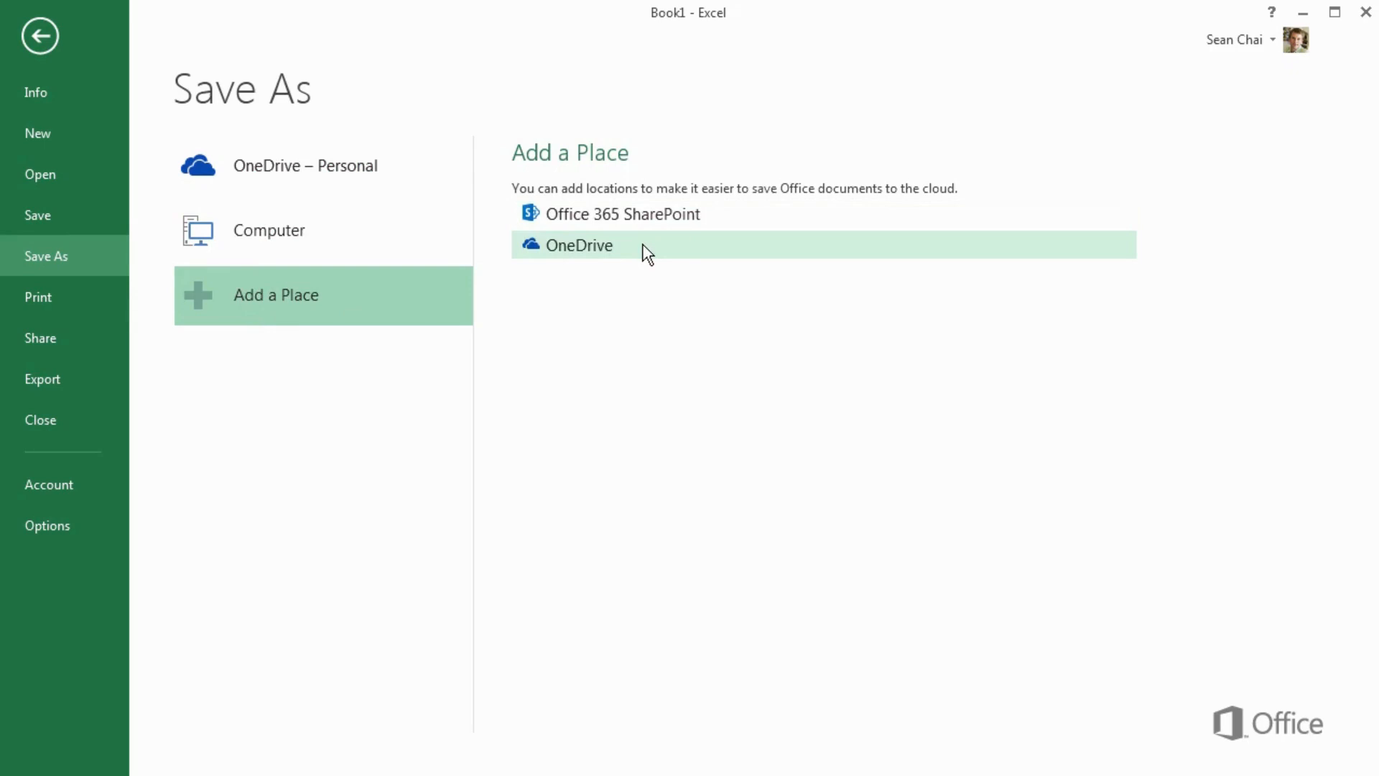
{"action": "left_click", "coordinate": [377, 188]}
{"action": "left_click", "coordinate": [555, 424]}
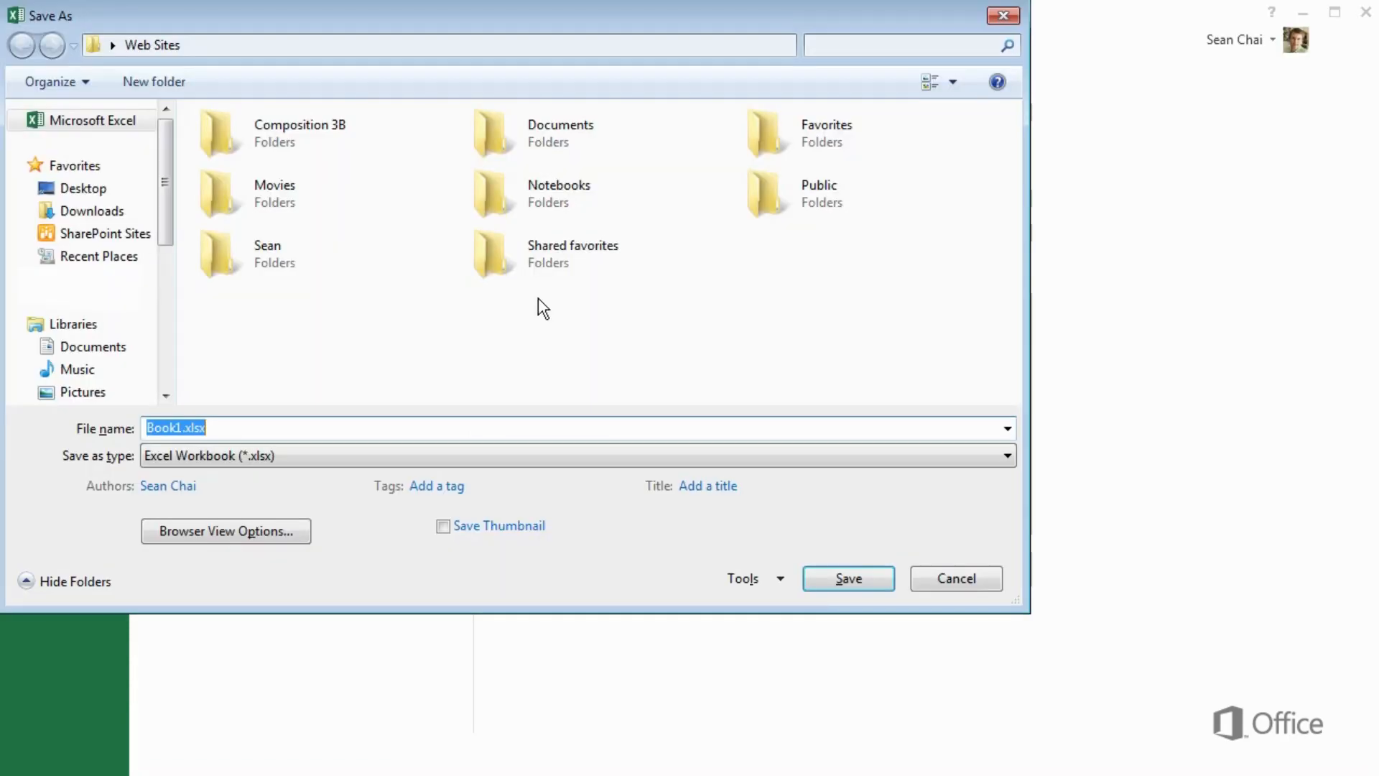
{"action": "double_click", "coordinate": [243, 262]}
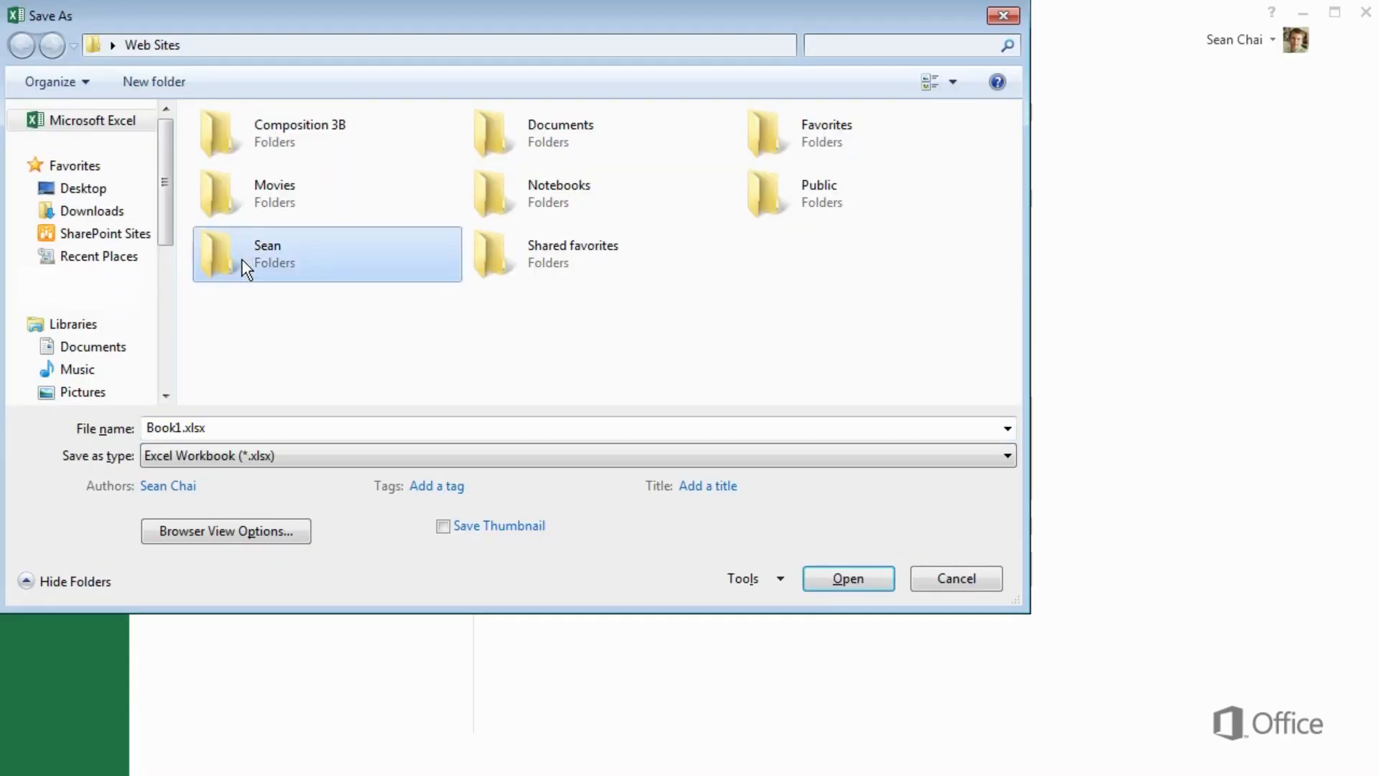
{"action": "left_click", "coordinate": [368, 424]}
{"action": "type", "text": "Expansion plans"}
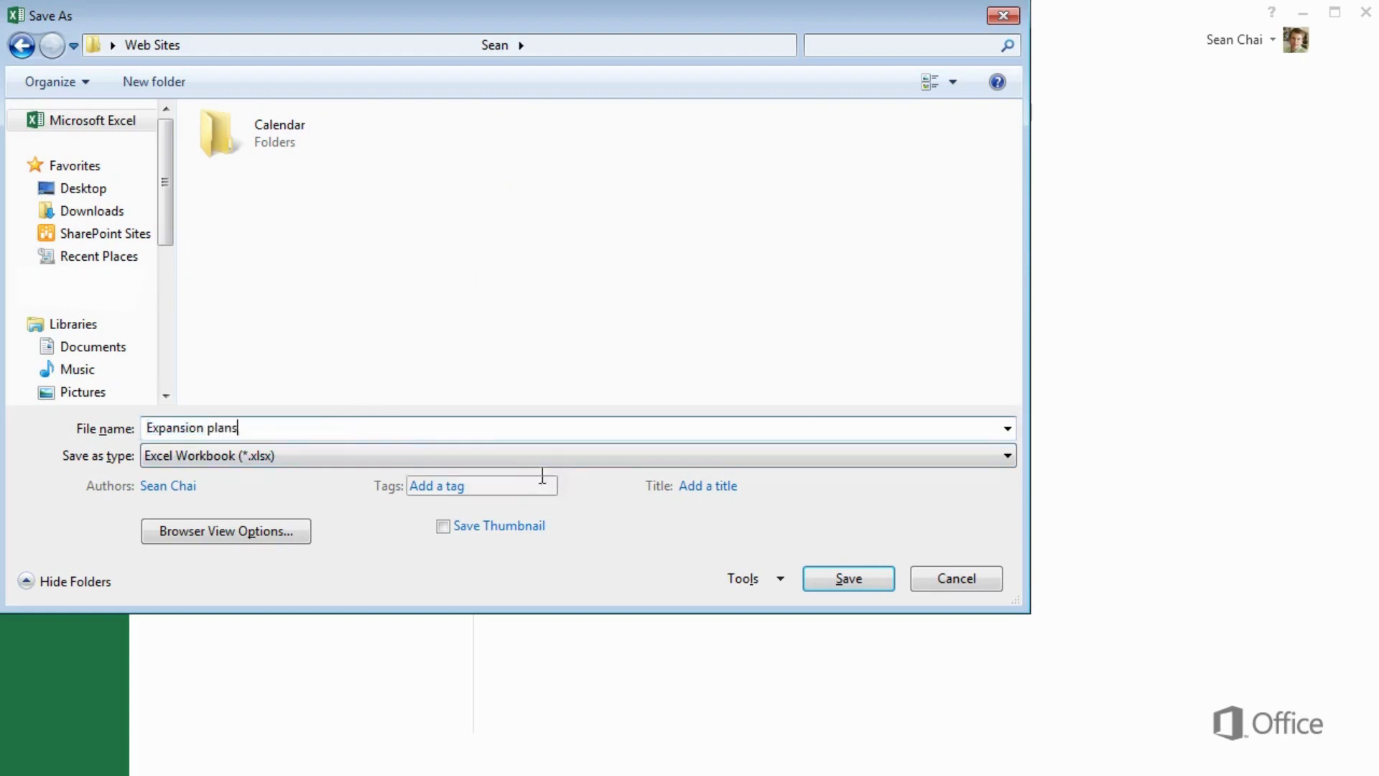
{"action": "left_click", "coordinate": [816, 580]}
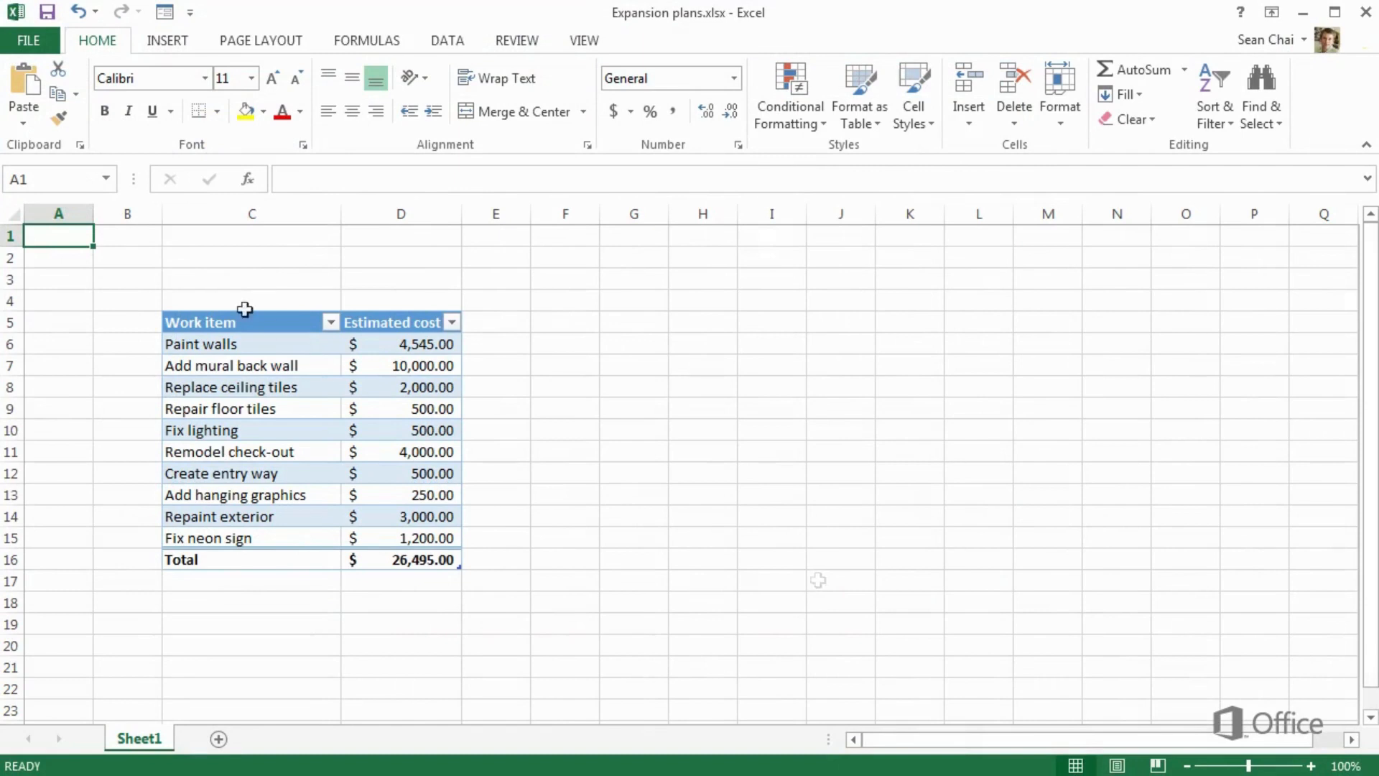
Share Expansion plans.xlsx with invited people through File > Share > Invite People
{"action": "left_click", "coordinate": [32, 41]}
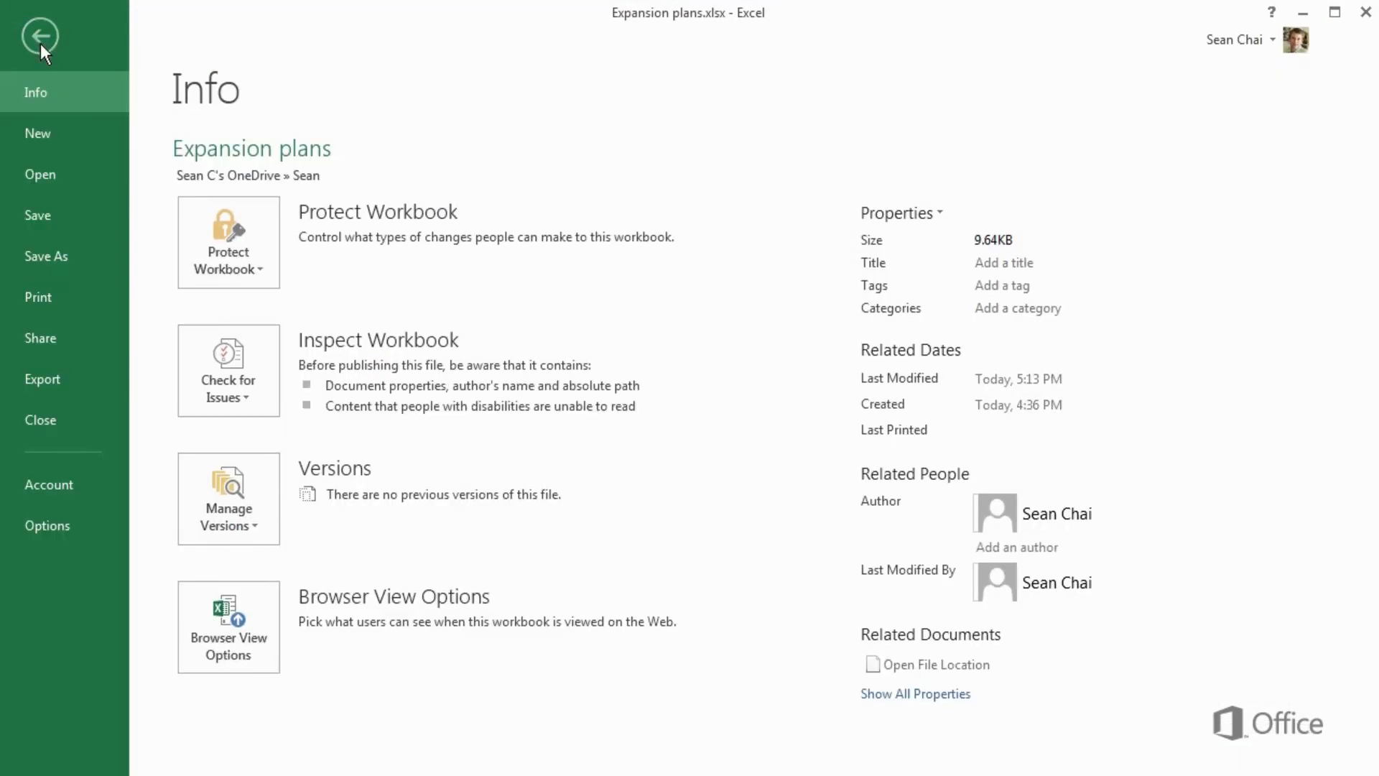
{"action": "left_click", "coordinate": [73, 341]}
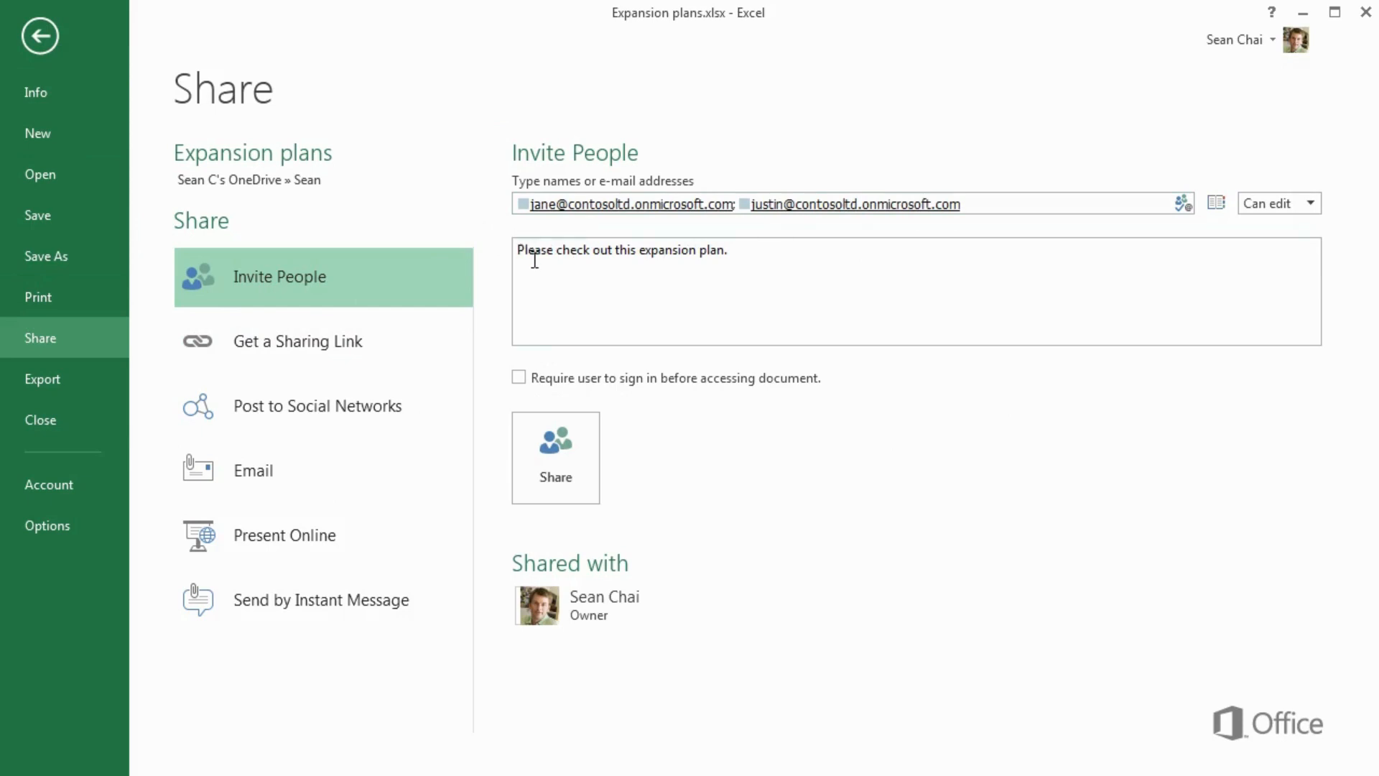
{"action": "left_click", "coordinate": [547, 441]}
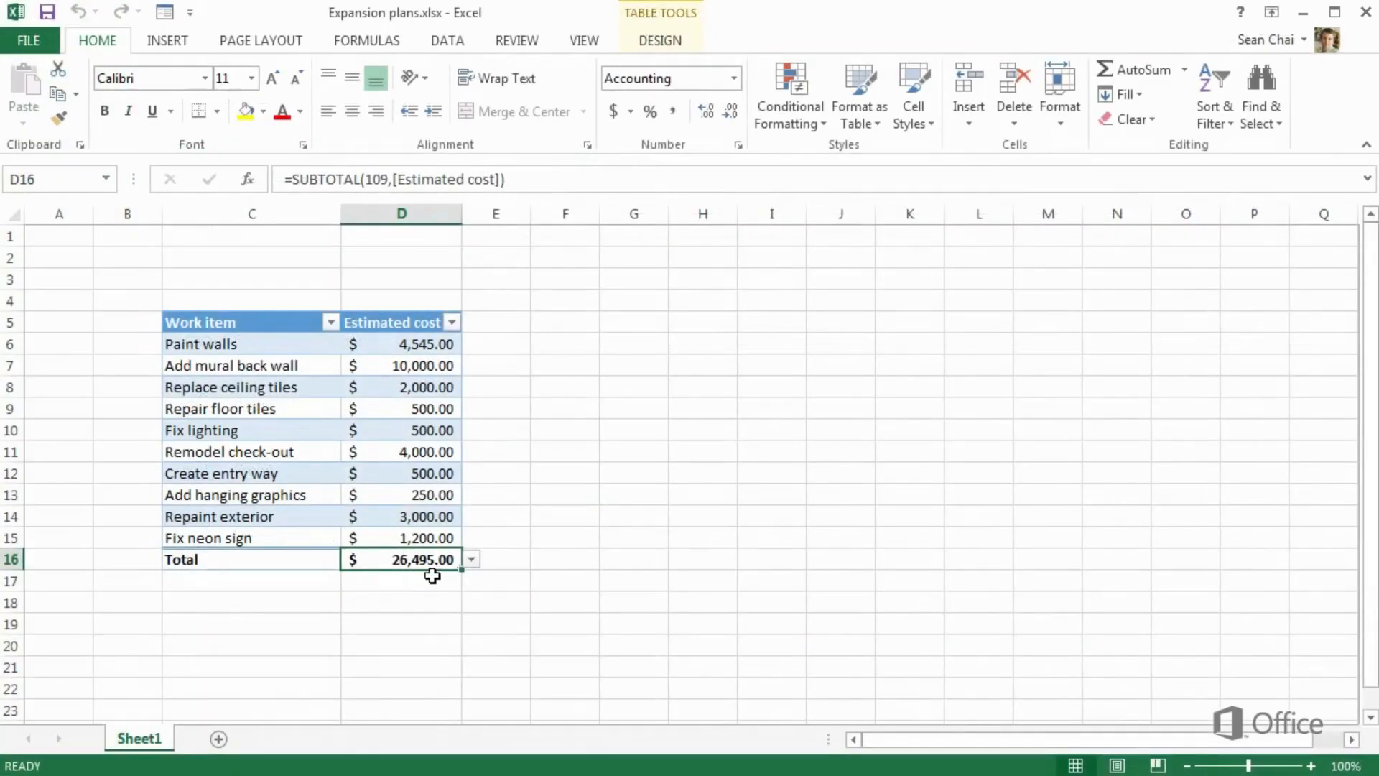
Save Expansion plans.xlsx and preview its printed page
{"action": "left_click", "coordinate": [49, 16]}
{"action": "left_click", "coordinate": [51, 47]}
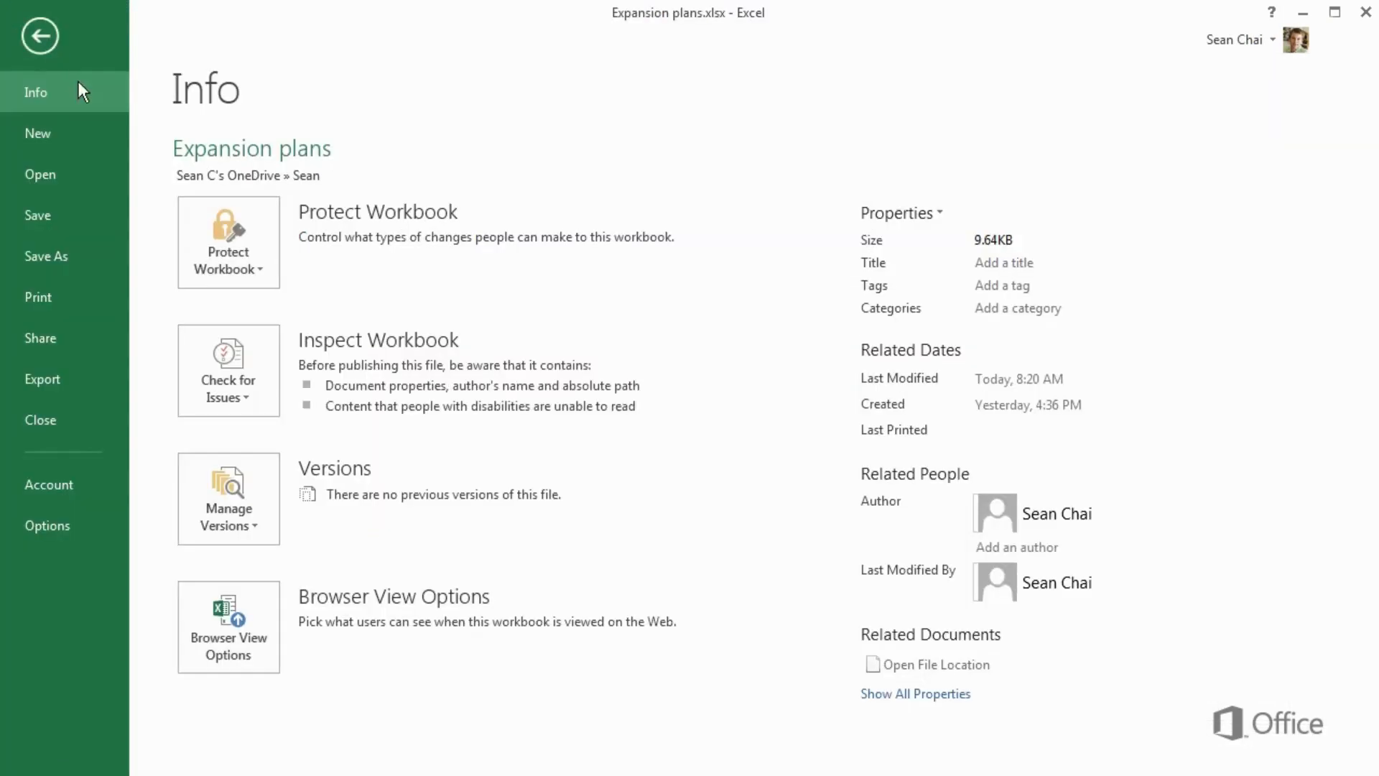
{"action": "left_click", "coordinate": [75, 300]}
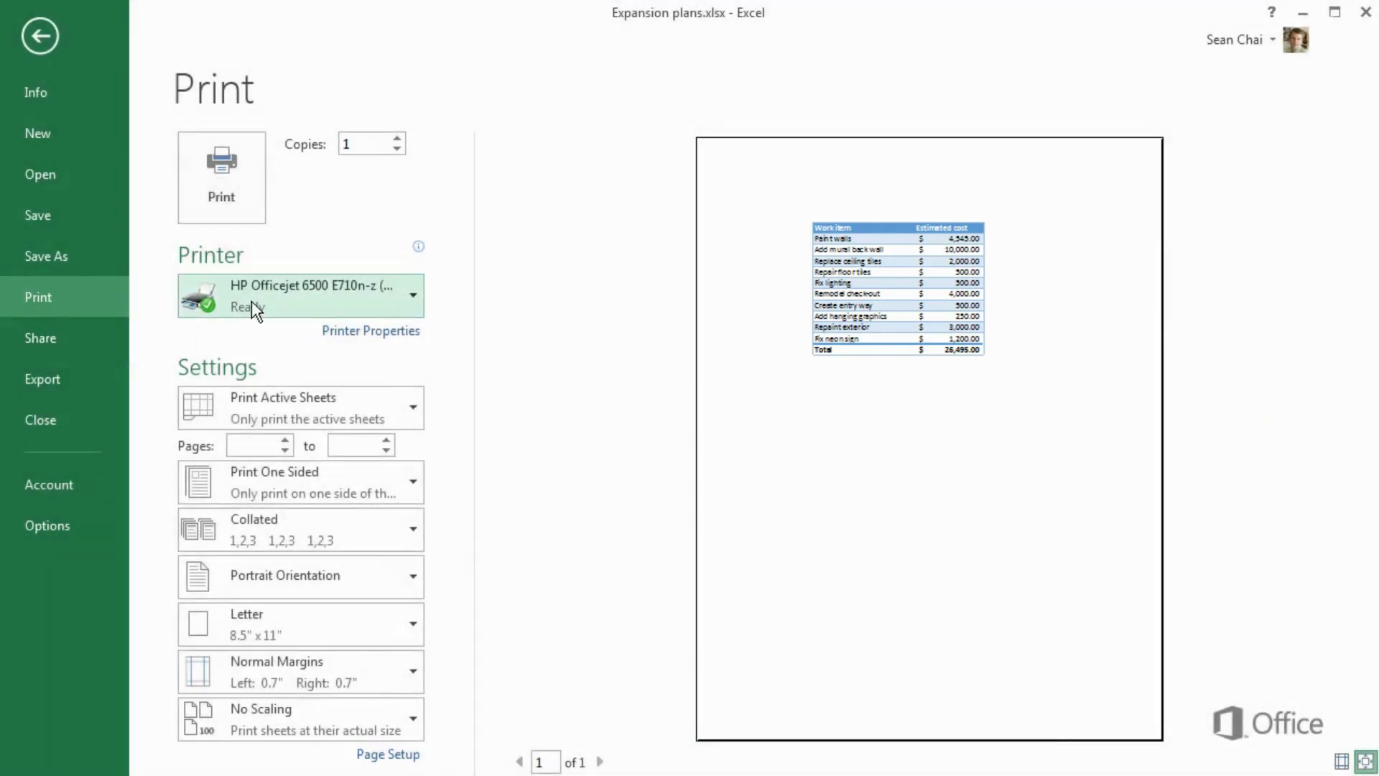
Check the printer list, keep the current printer, and bring up the Export choices
{"action": "left_click", "coordinate": [251, 300]}
{"action": "left_click", "coordinate": [251, 300]}
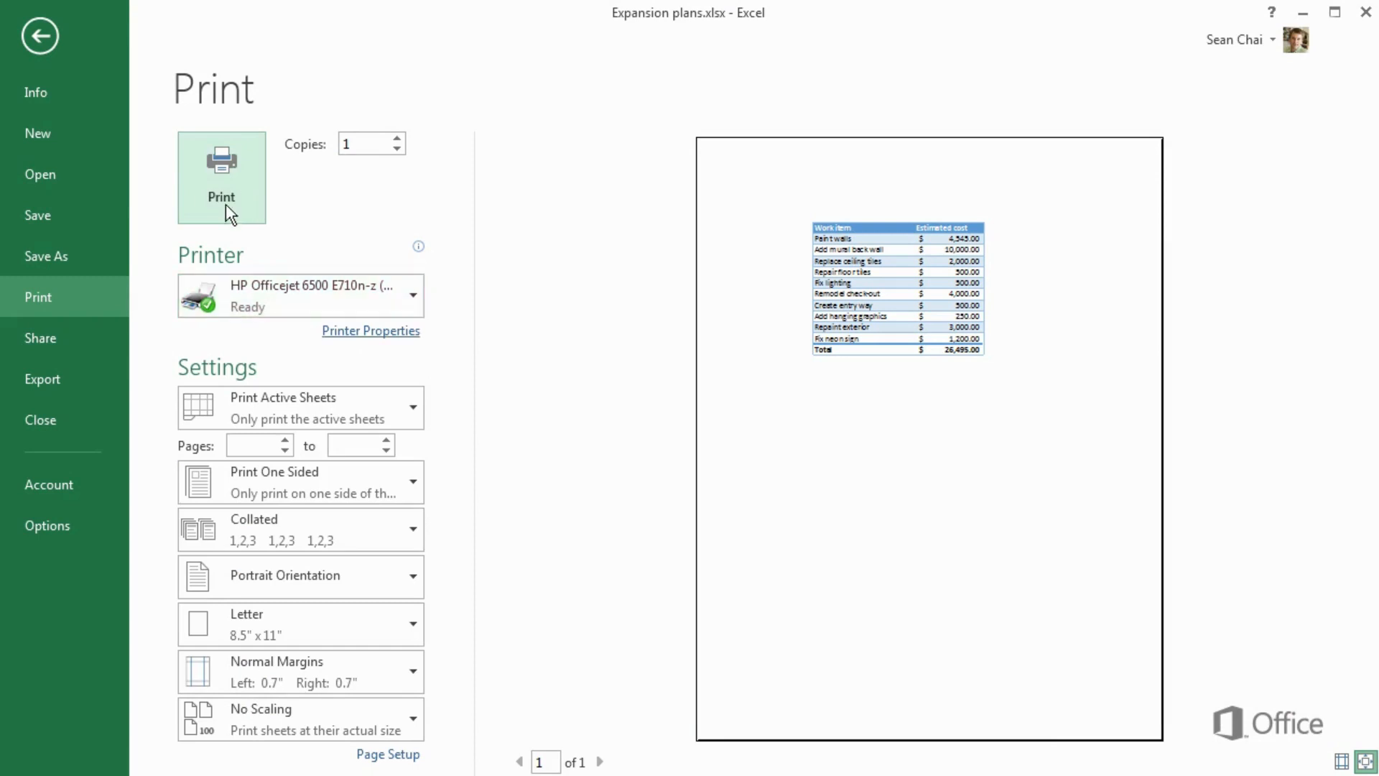
{"action": "left_click", "coordinate": [81, 384]}
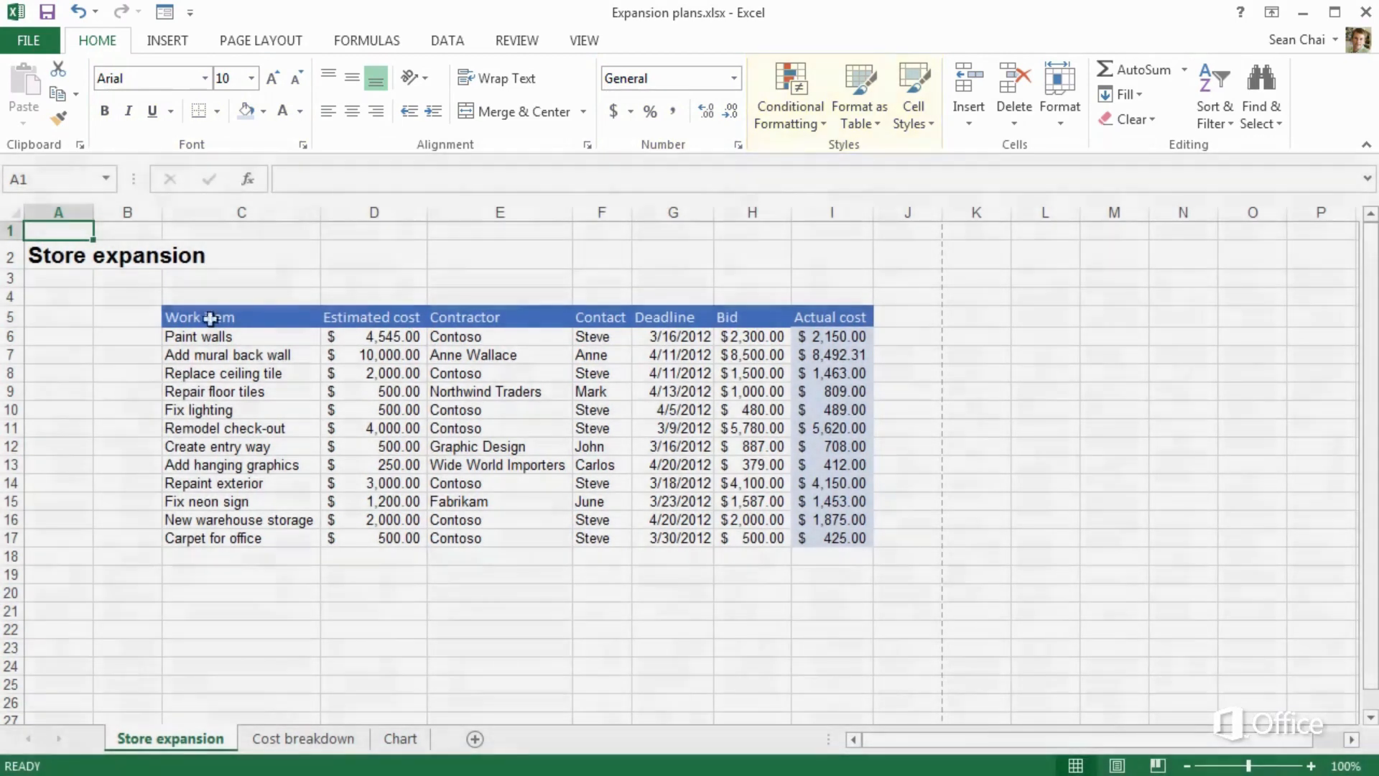
Format the Store expansion data from C5 as a styled table with a Total row showing $28,046.31
{"action": "left_click_drag", "start_coordinate": [212, 316], "coordinate": [809, 536]}
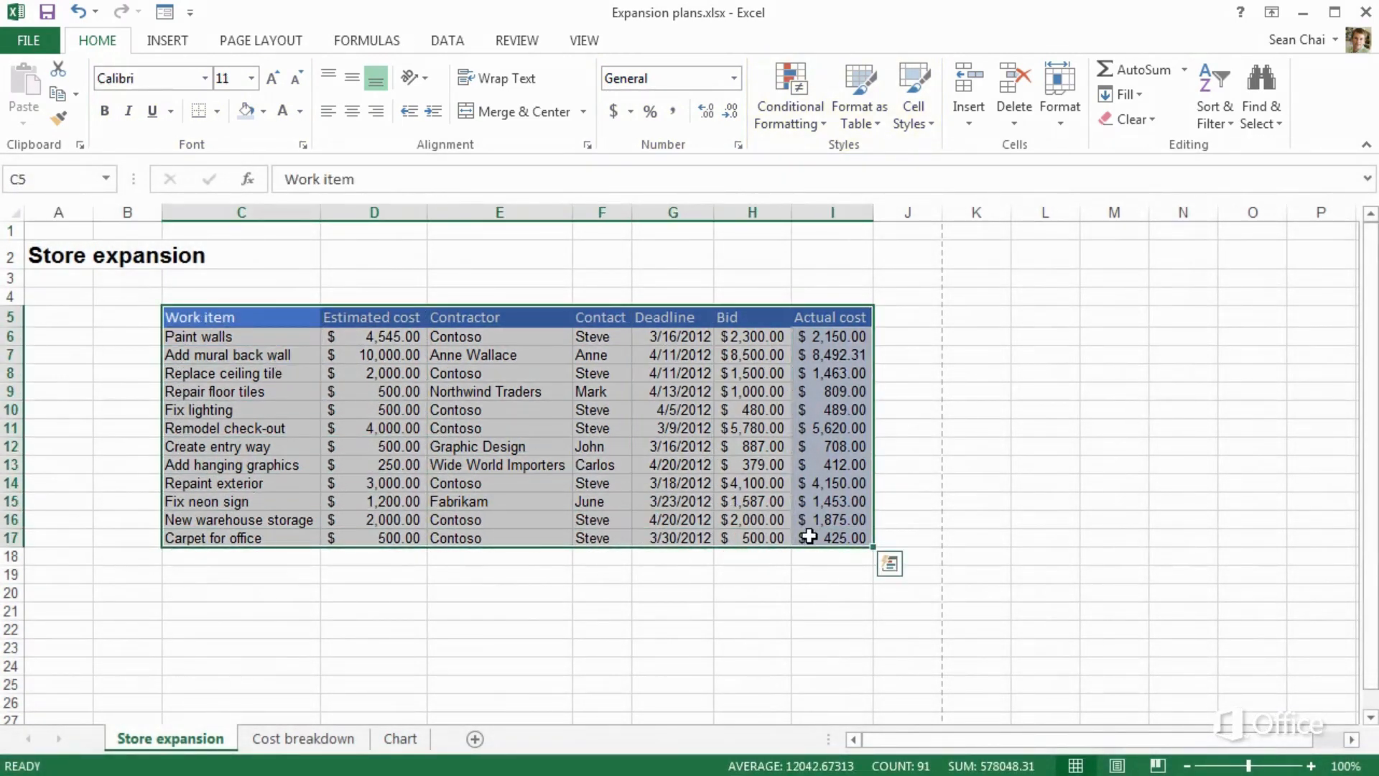
{"action": "left_click", "coordinate": [873, 80]}
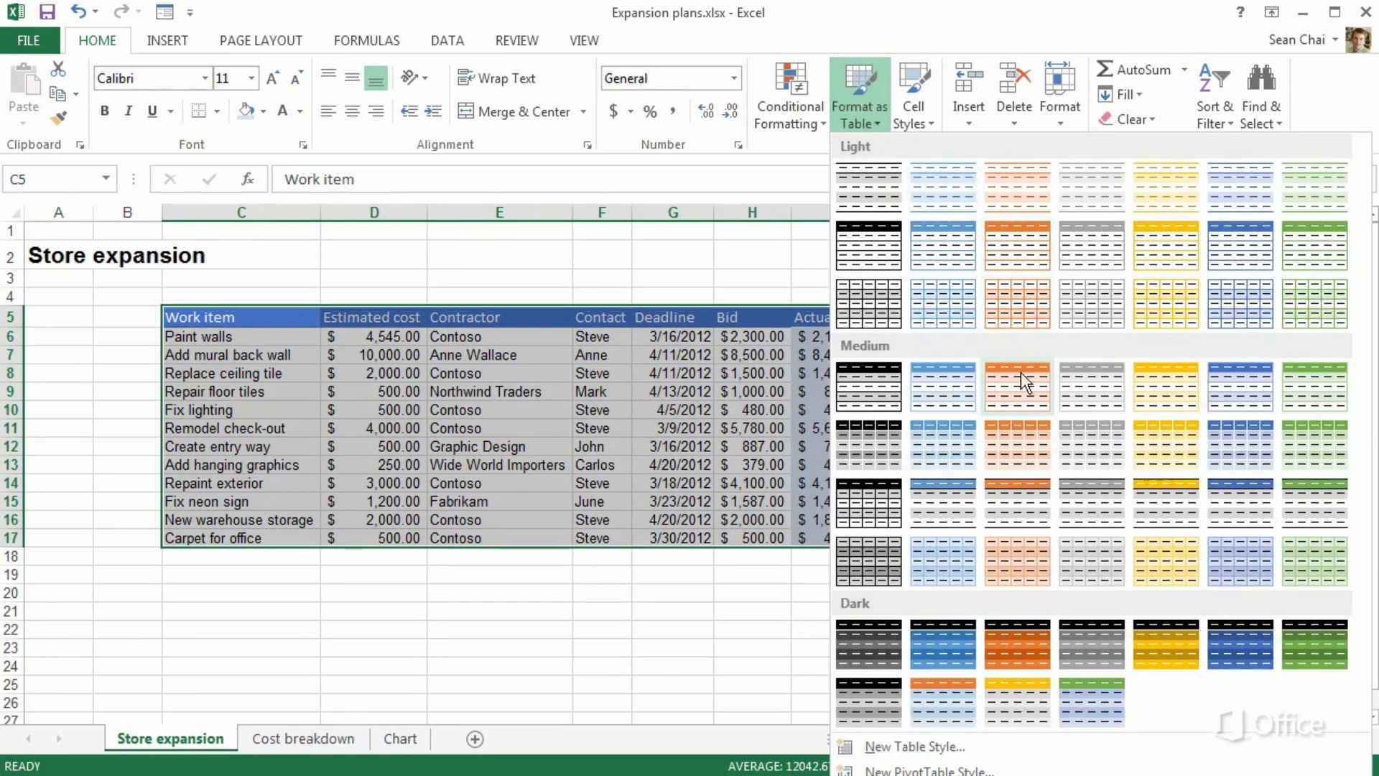
{"action": "left_click", "coordinate": [1228, 387]}
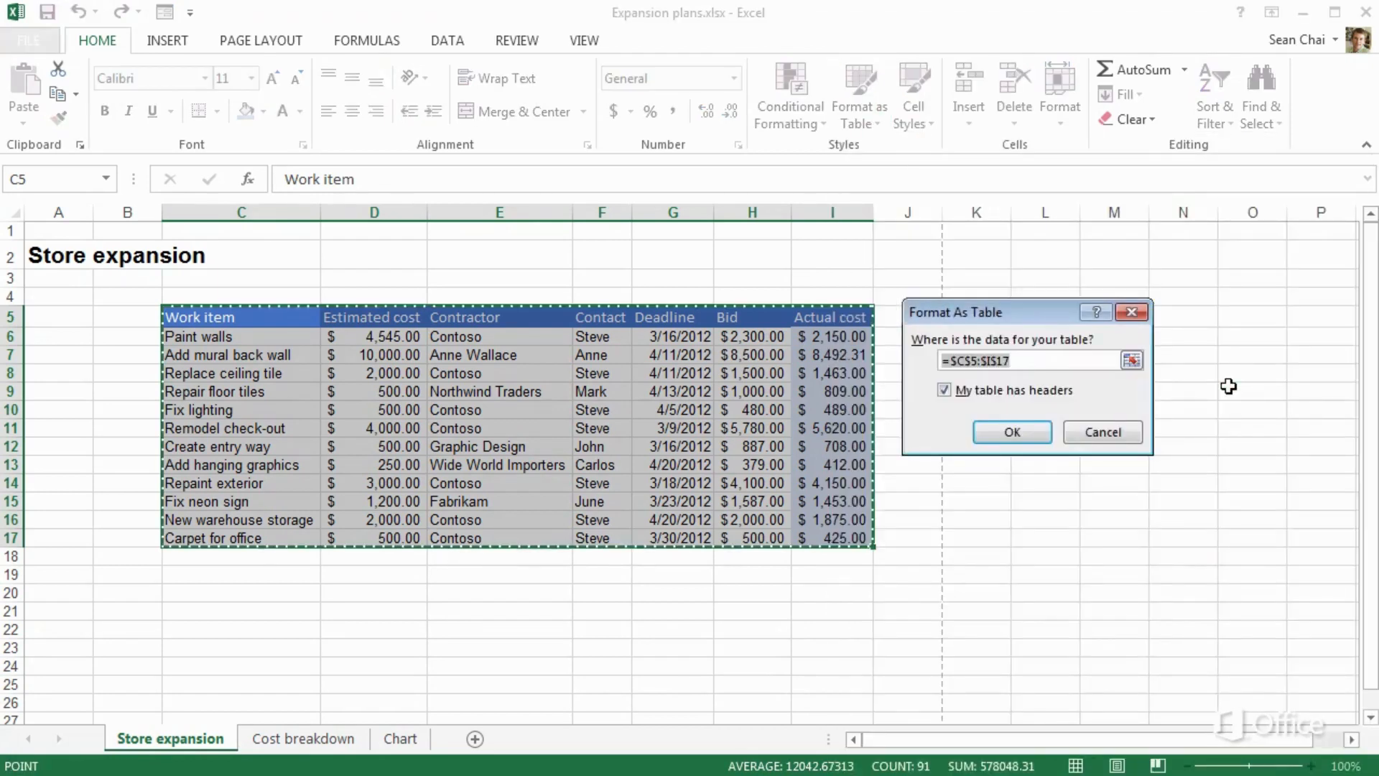
{"action": "left_click", "coordinate": [1045, 439]}
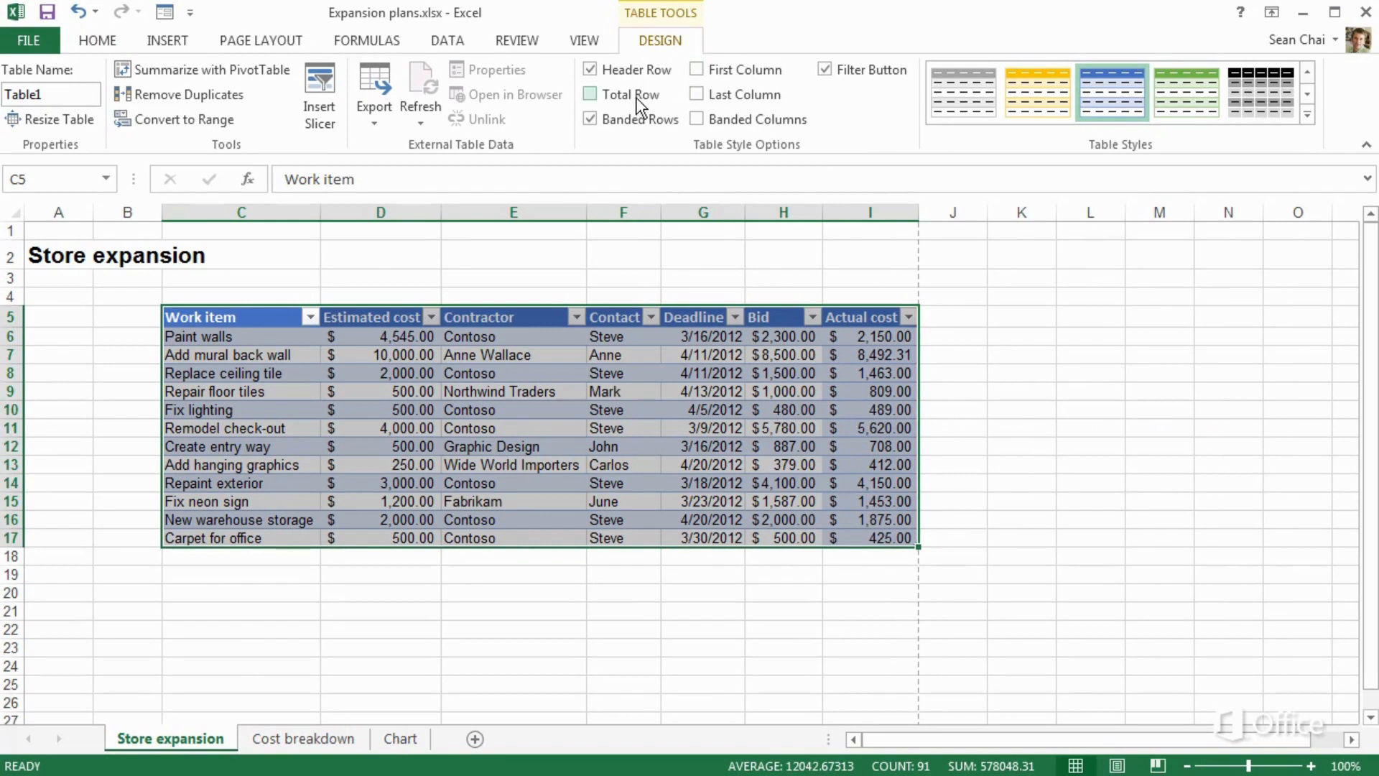
{"action": "left_click", "coordinate": [593, 96]}
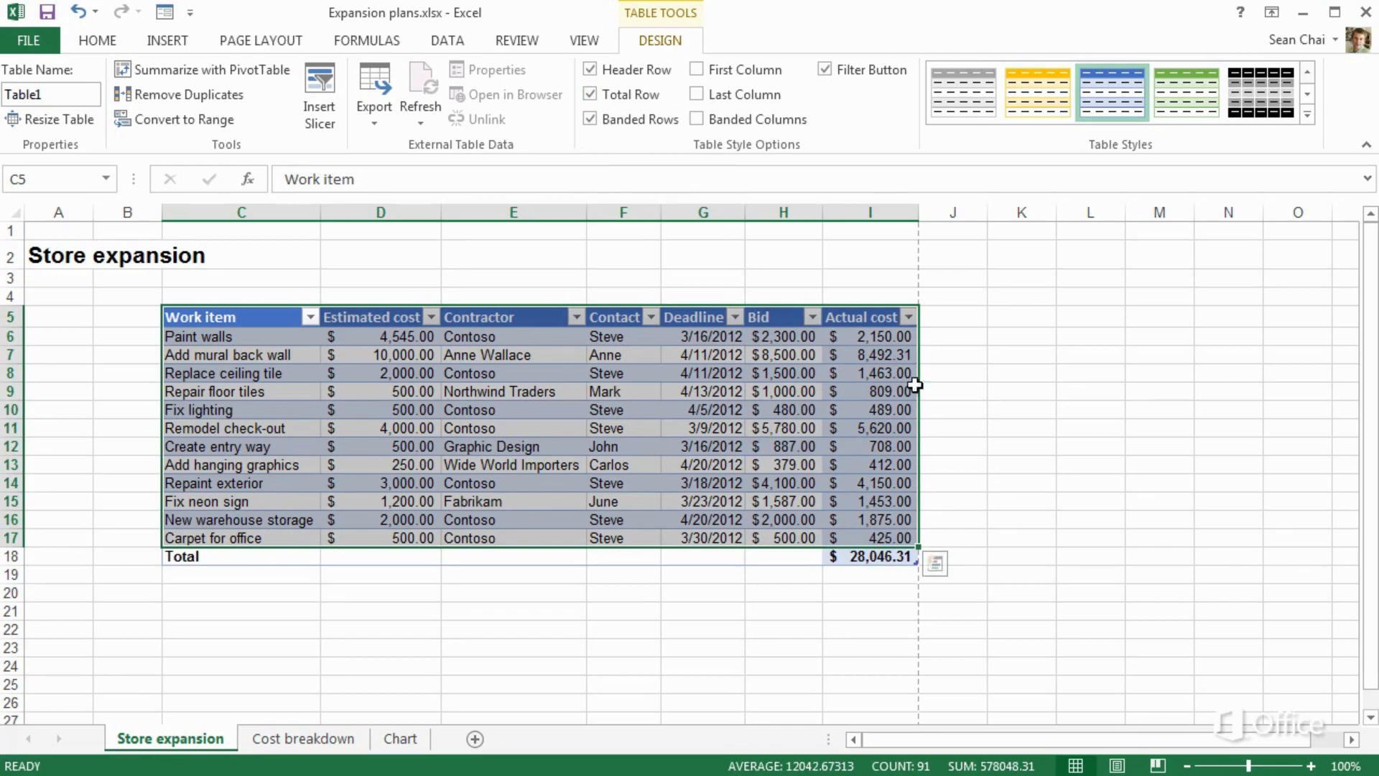
{"action": "left_click", "coordinate": [967, 408]}
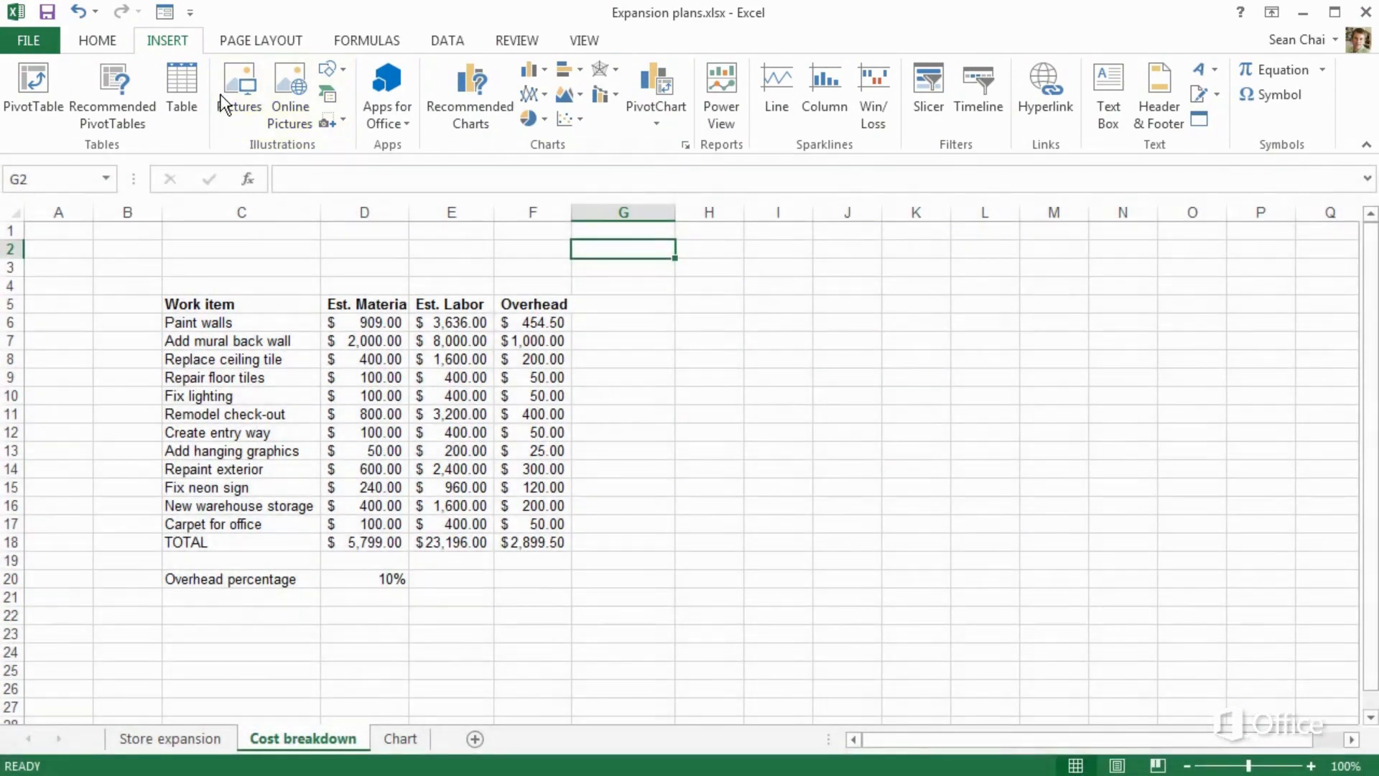
Insert the Expansion.wmf floor-plan picture and shrink it
{"action": "left_click", "coordinate": [231, 71]}
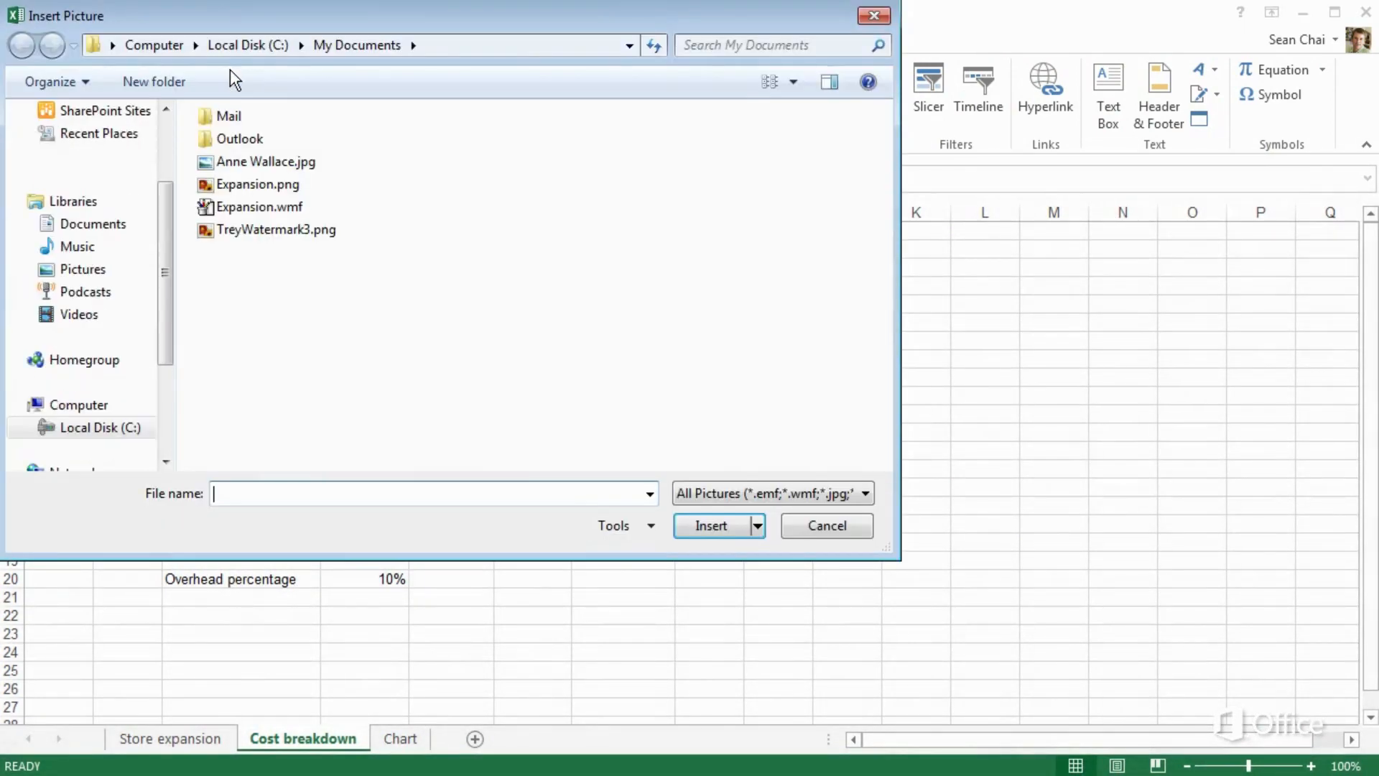
{"action": "double_click", "coordinate": [231, 206]}
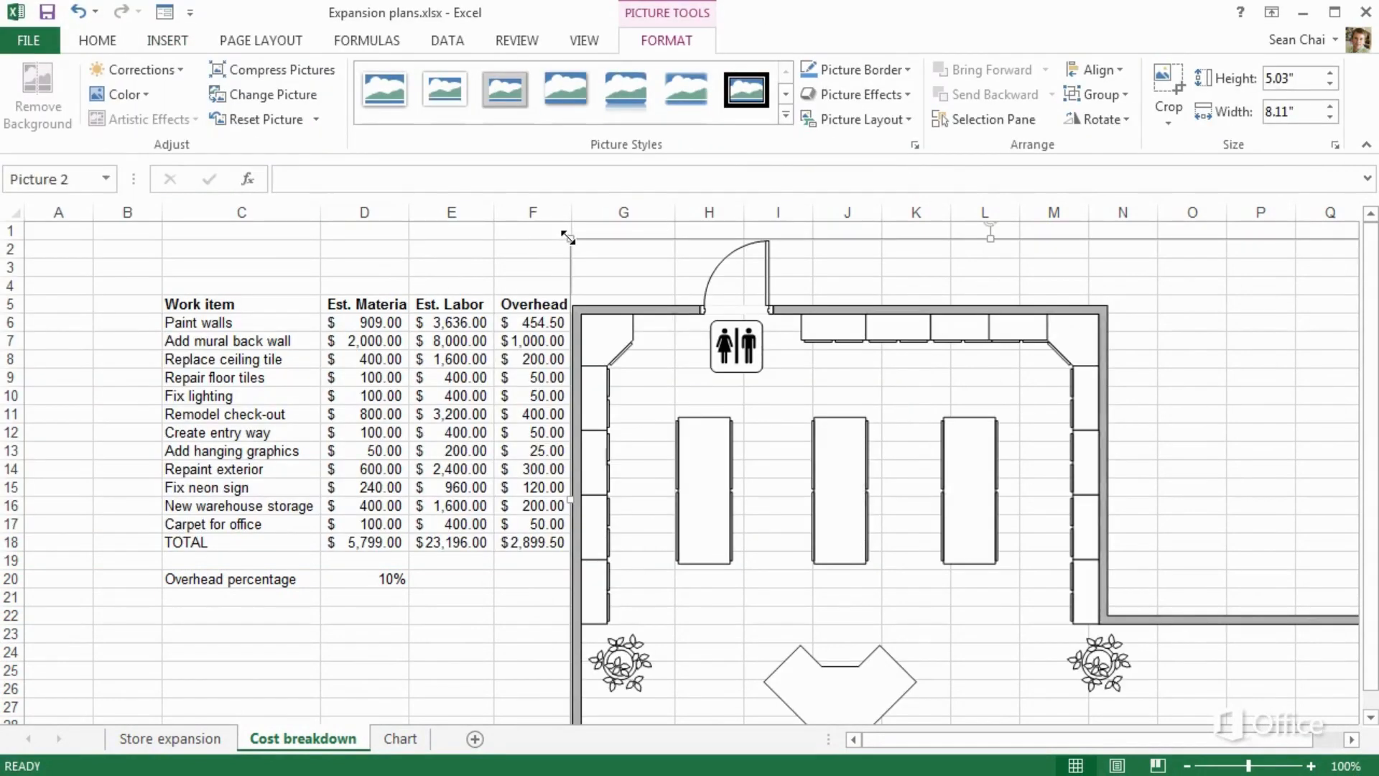
{"action": "left_click_drag", "start_coordinate": [567, 237], "coordinate": [842, 335]}
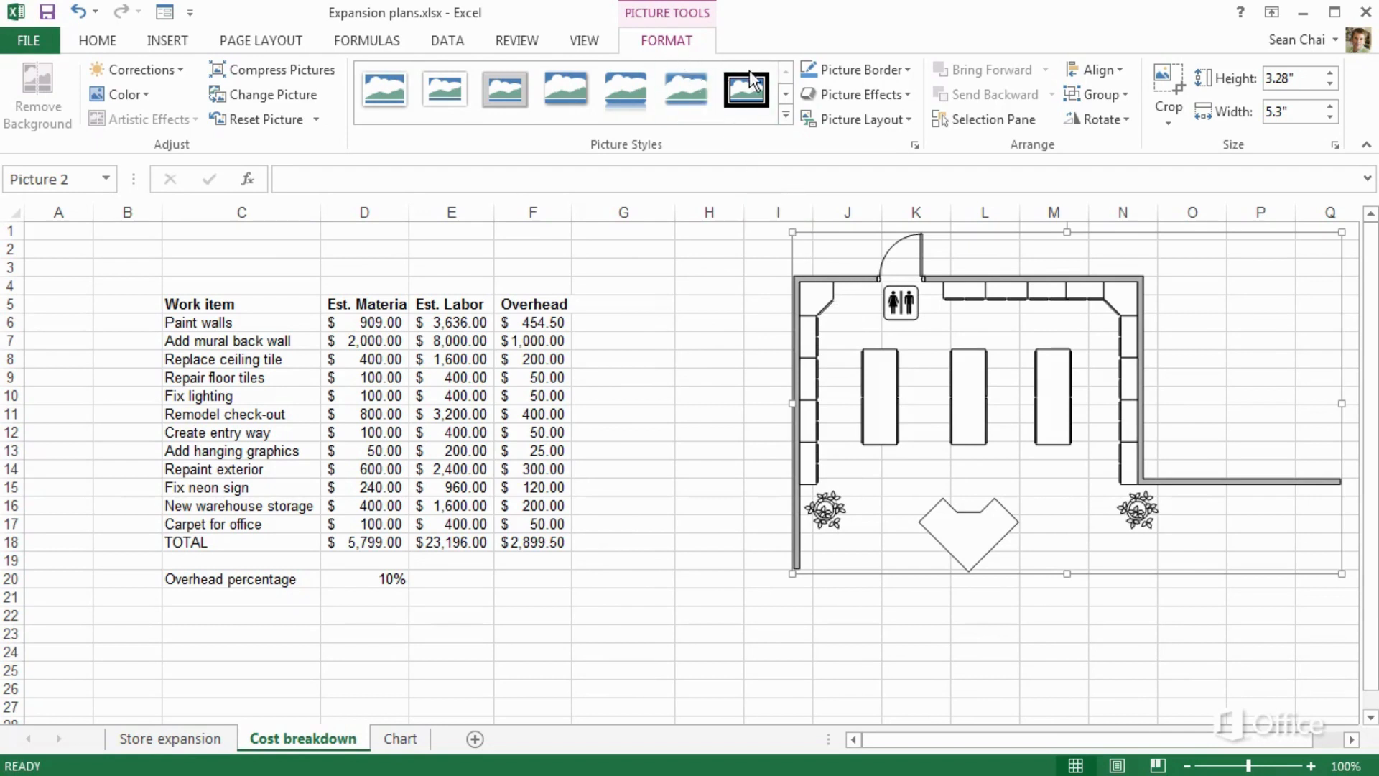
Crop the floor plan's right edge to column O and move it beside the table
{"action": "left_click", "coordinate": [1157, 91]}
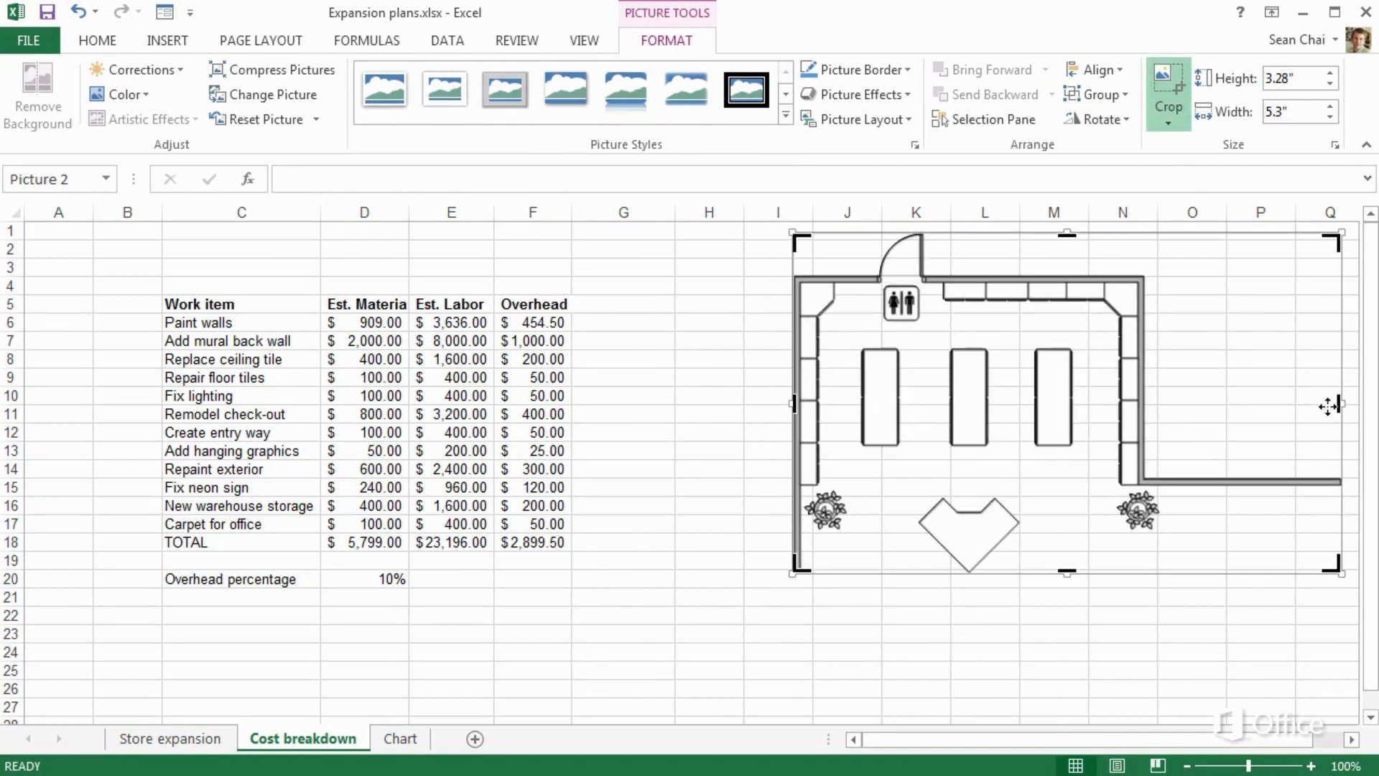
{"action": "left_click_drag", "start_coordinate": [1335, 407], "coordinate": [1183, 413]}
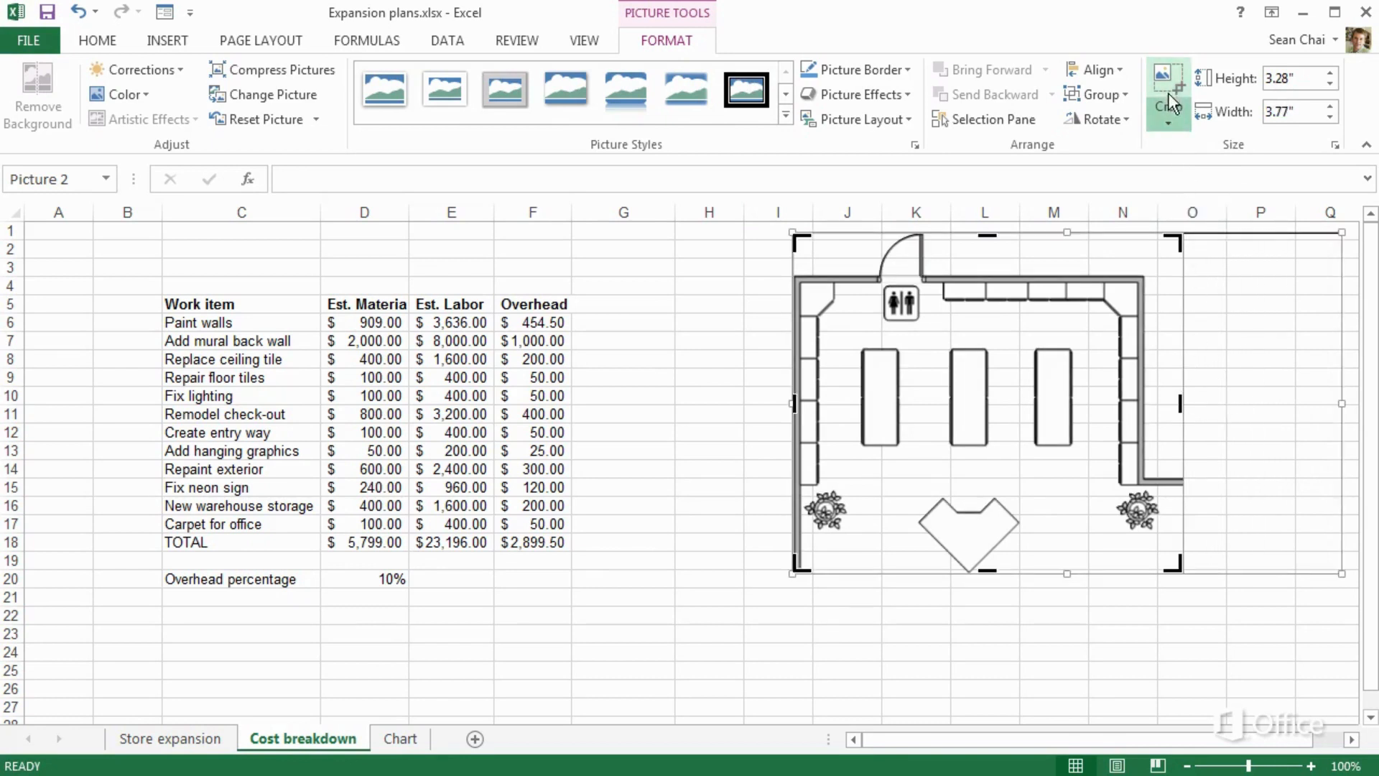
{"action": "left_click_drag", "start_coordinate": [1054, 335], "coordinate": [1106, 351]}
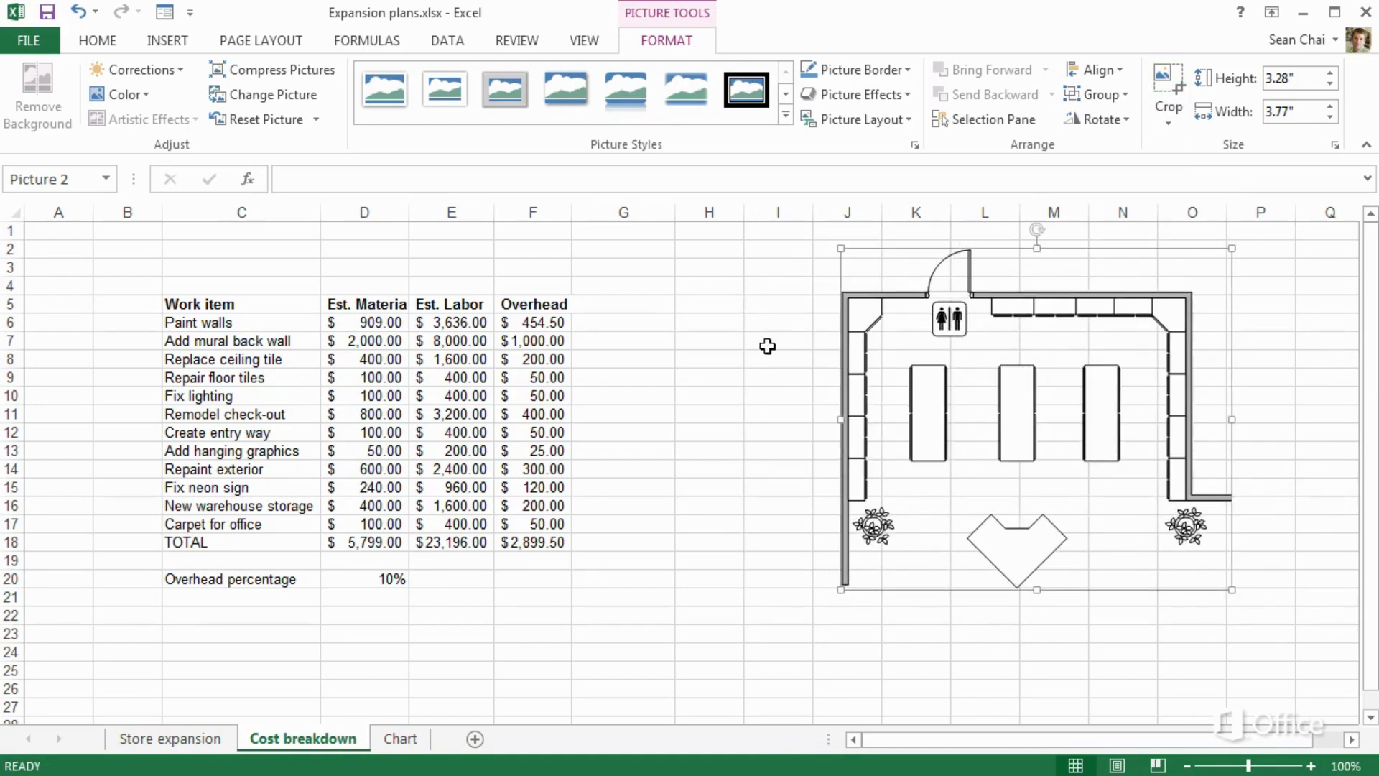
{"action": "left_click", "coordinate": [537, 341]}
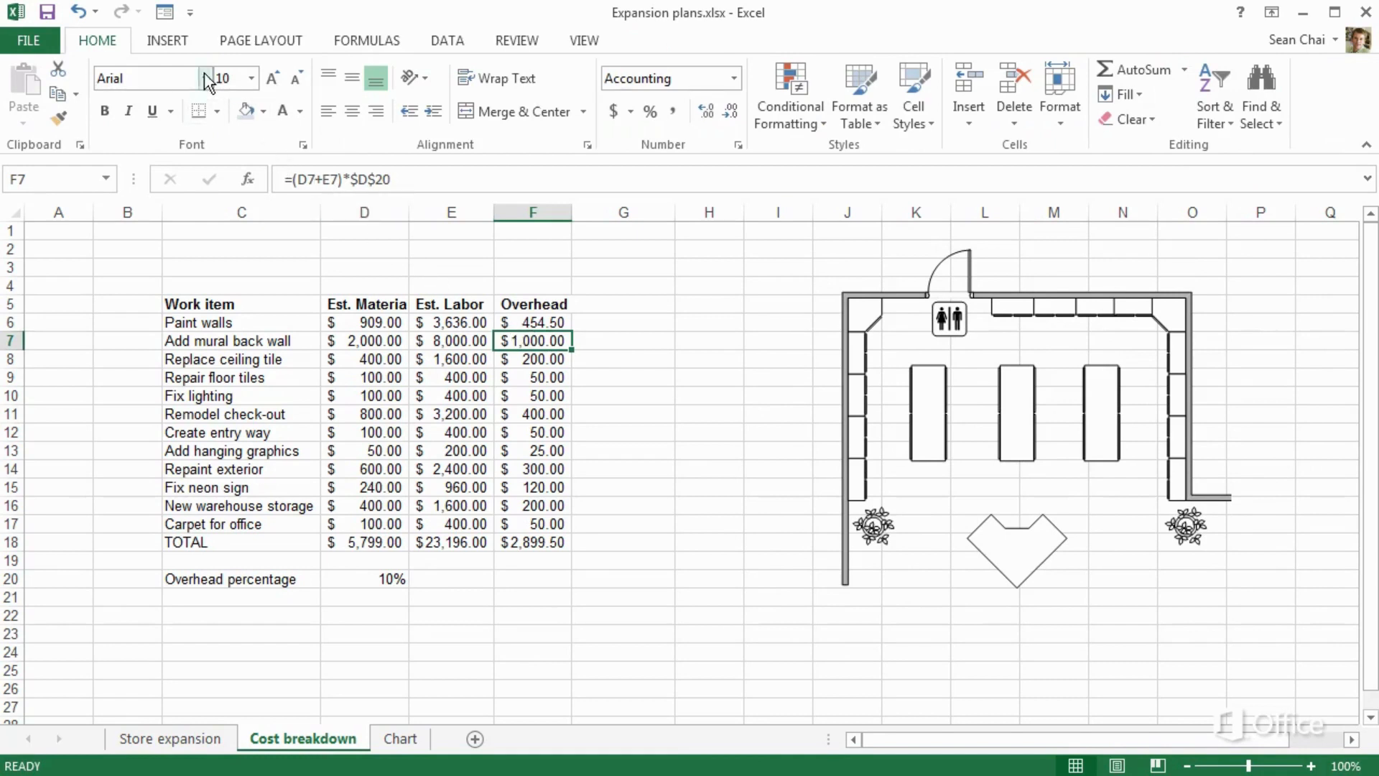
Look at the Screenshot options on the Insert tab and close them without capturing
{"action": "left_click", "coordinate": [182, 41]}
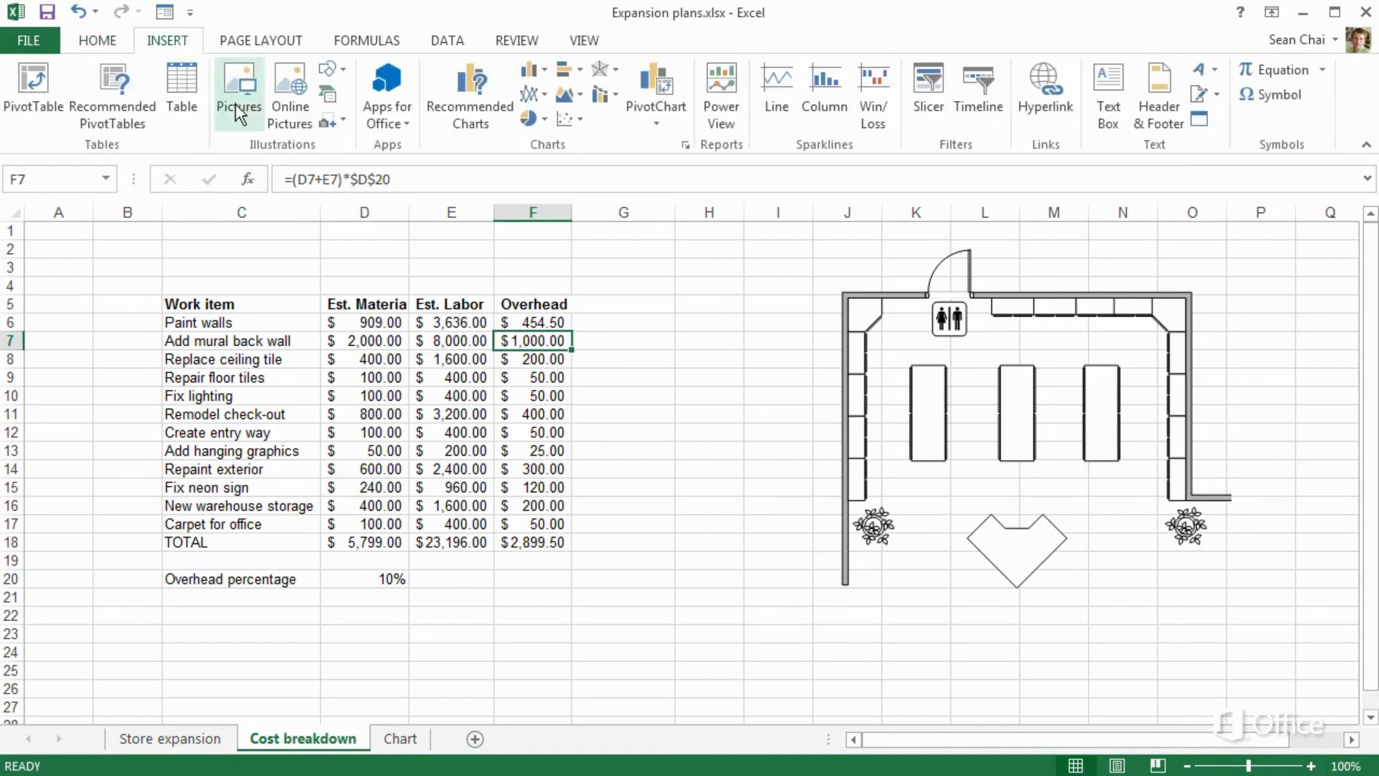
{"action": "left_click", "coordinate": [330, 123]}
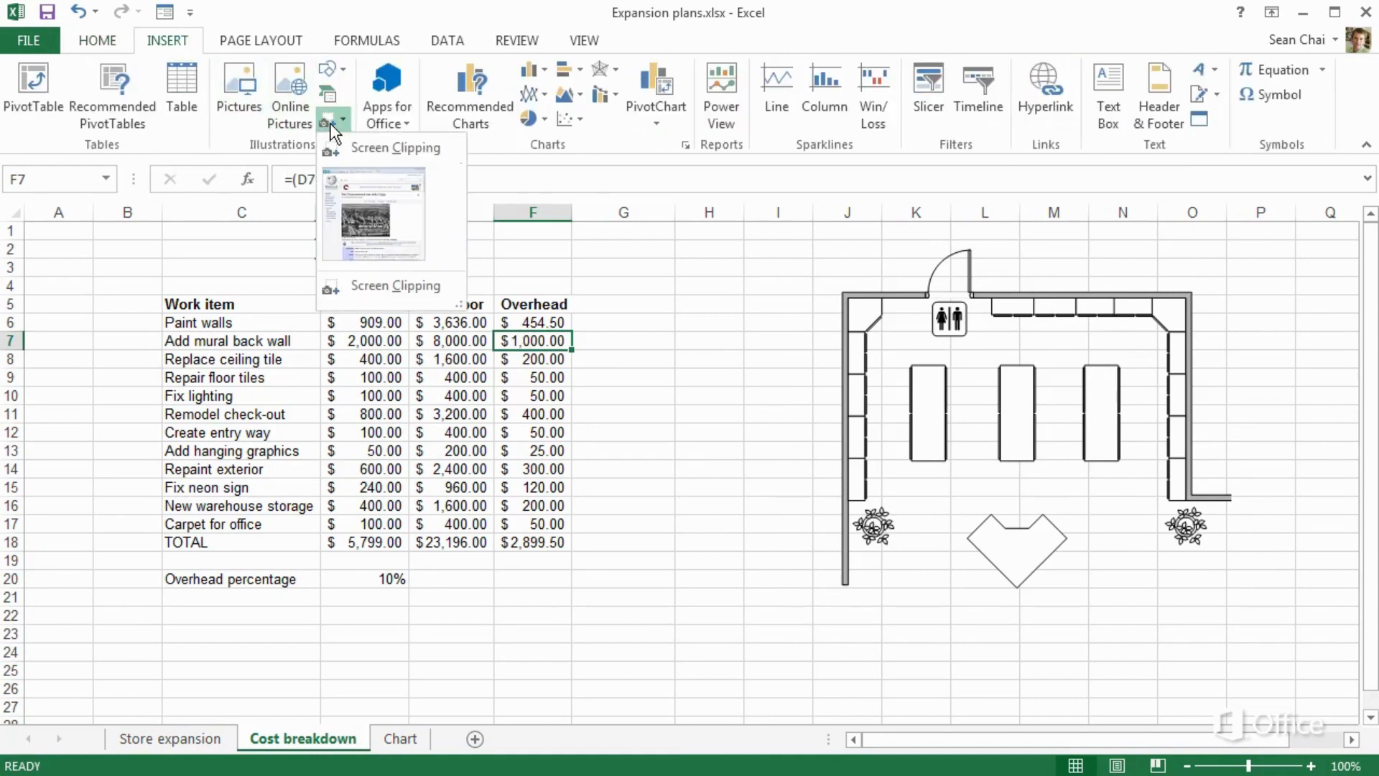
{"action": "left_click", "coordinate": [331, 124]}
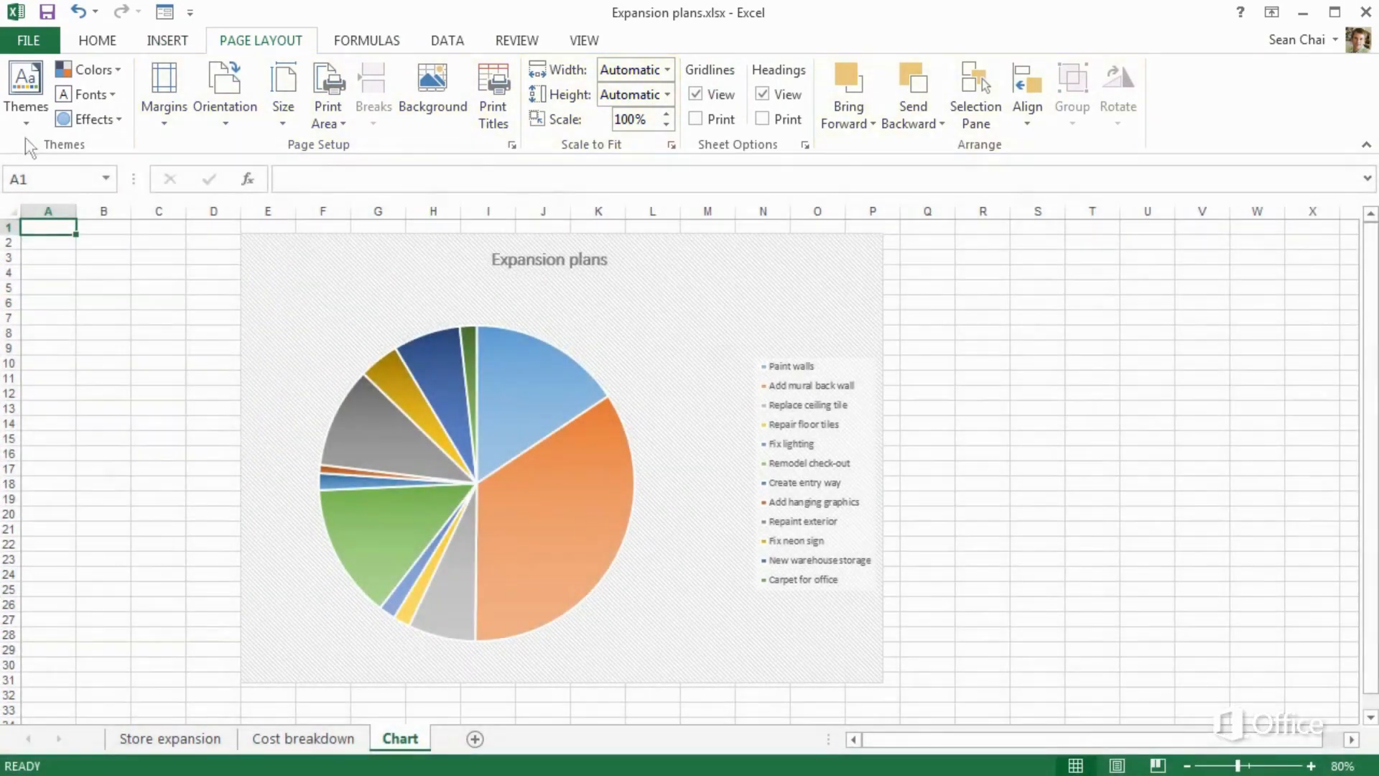
Apply the Ion theme, then view the Expansion plans pie chart's colour palettes
{"action": "left_click", "coordinate": [26, 123]}
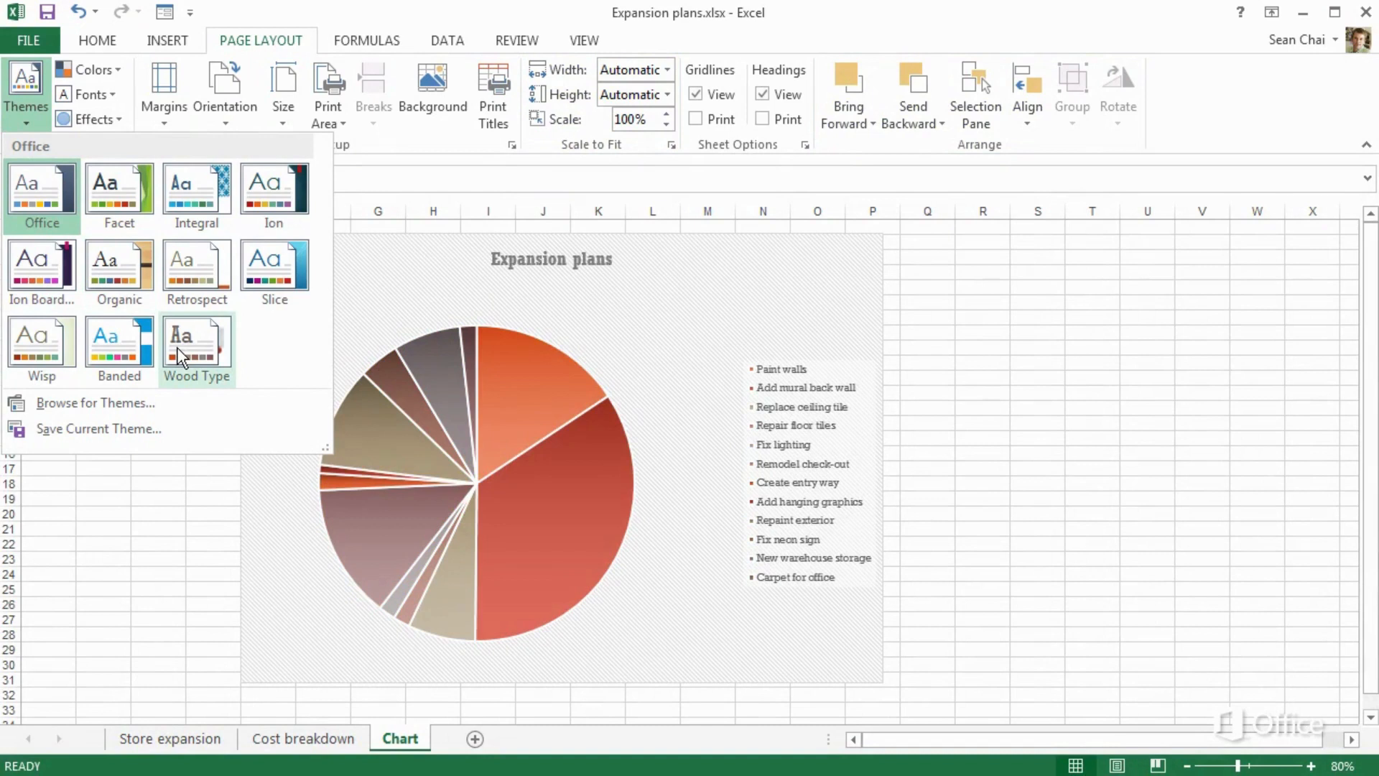
{"action": "left_click", "coordinate": [274, 193]}
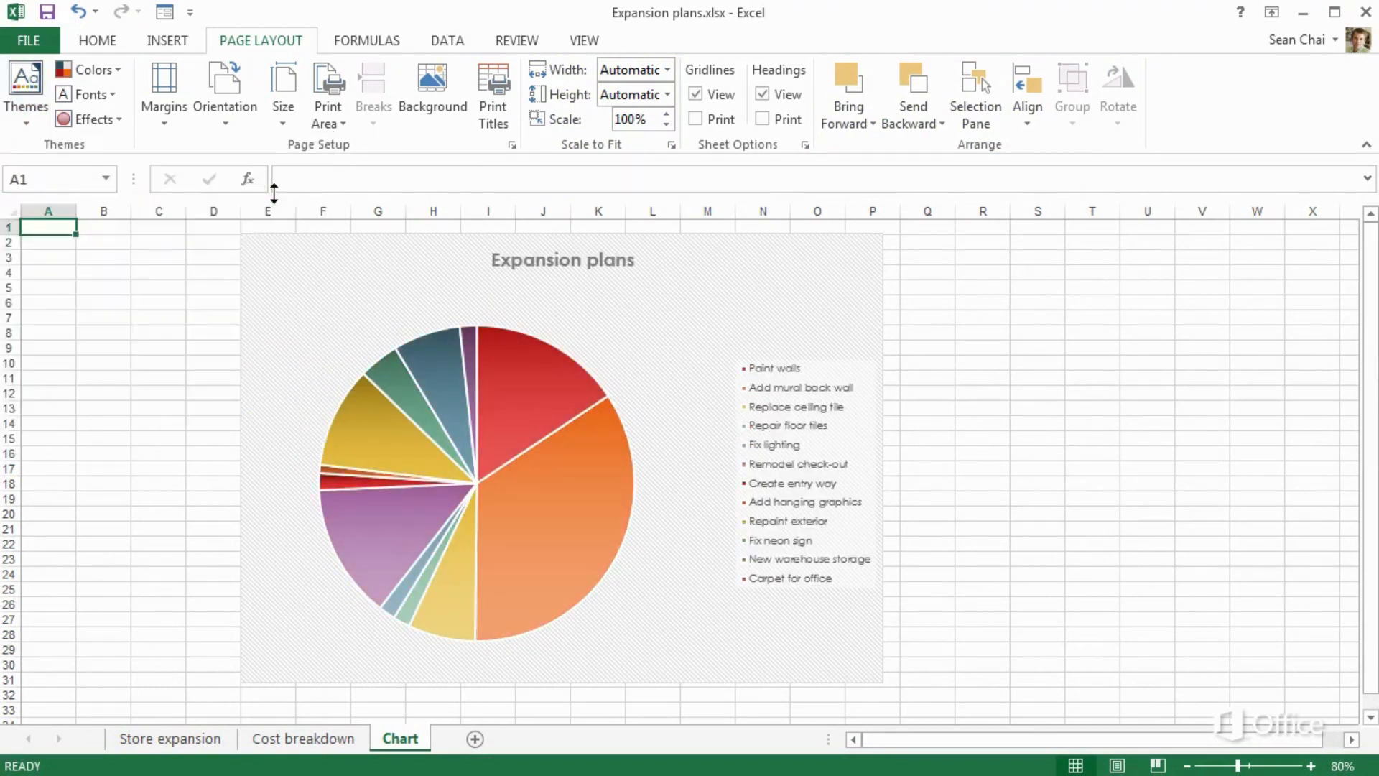
{"action": "left_click", "coordinate": [718, 293]}
{"action": "left_click", "coordinate": [909, 291]}
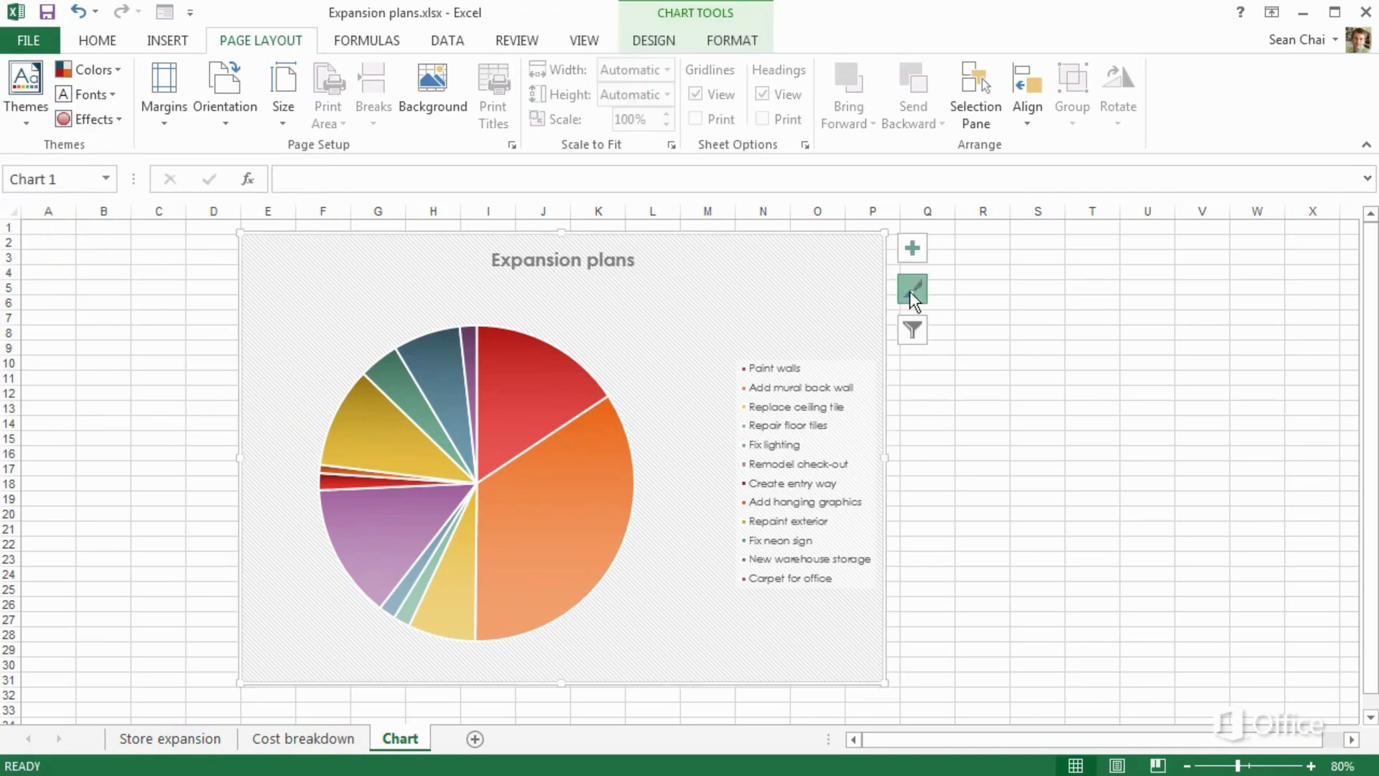
{"action": "left_click", "coordinate": [1033, 290]}
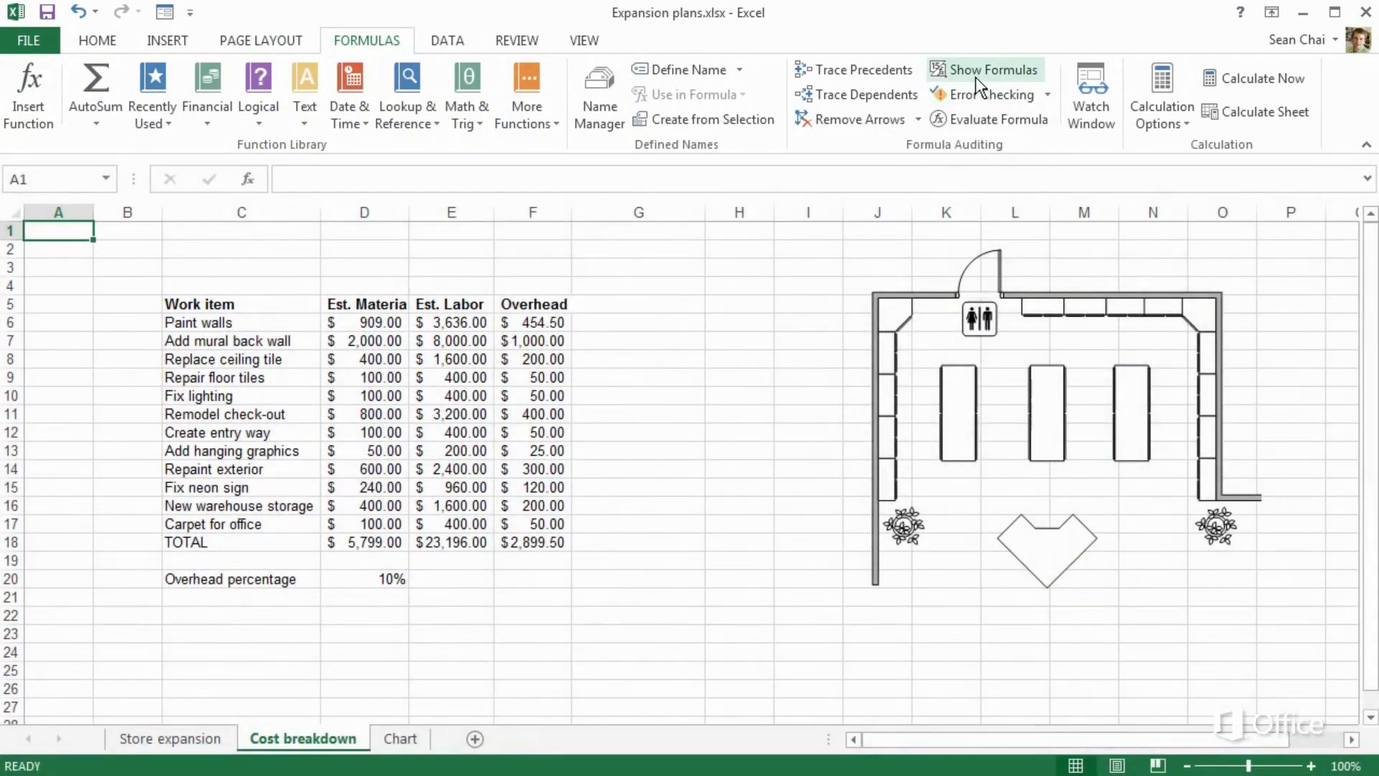
Toggle Show Formulas on and off, then enter the heading 'Estimated costs' in G5
{"action": "left_click", "coordinate": [975, 76]}
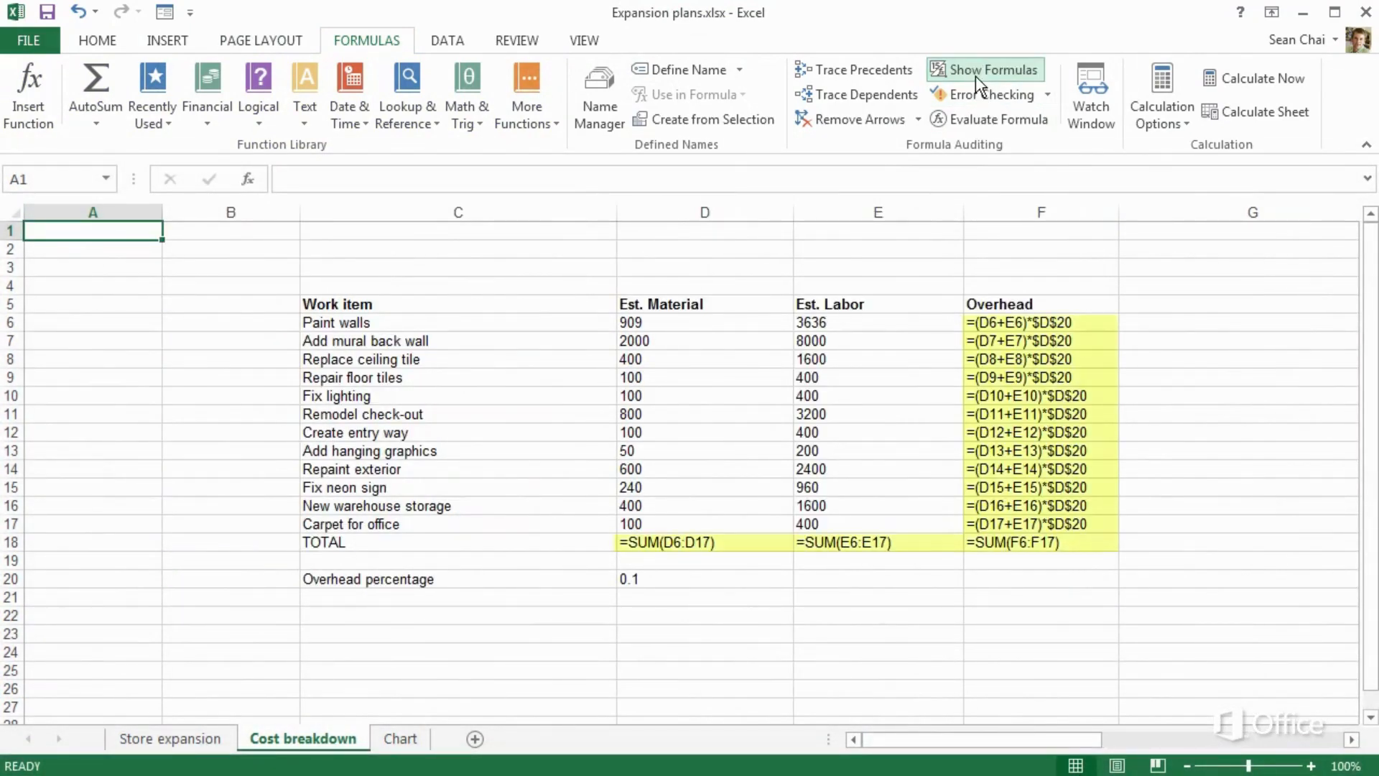
{"action": "left_click", "coordinate": [975, 76]}
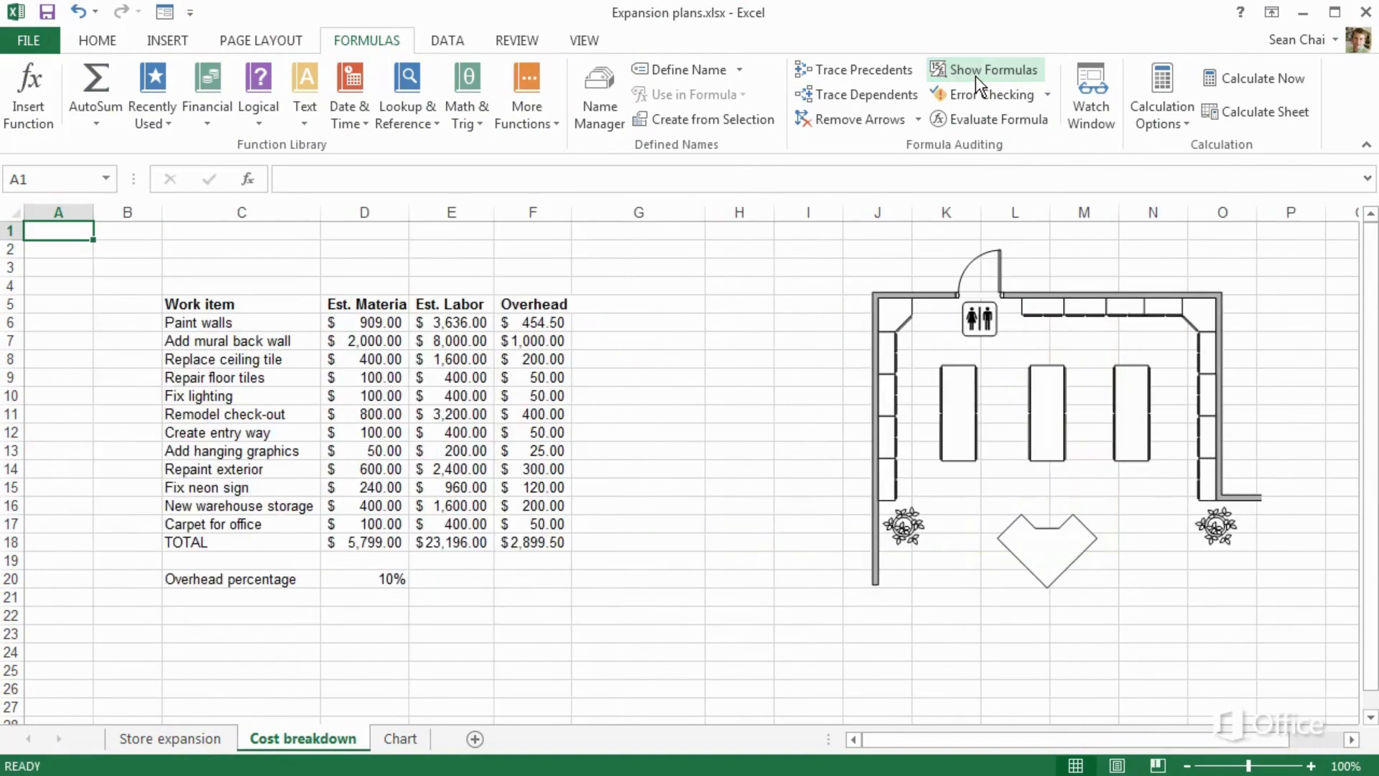
{"action": "left_click", "coordinate": [686, 308]}
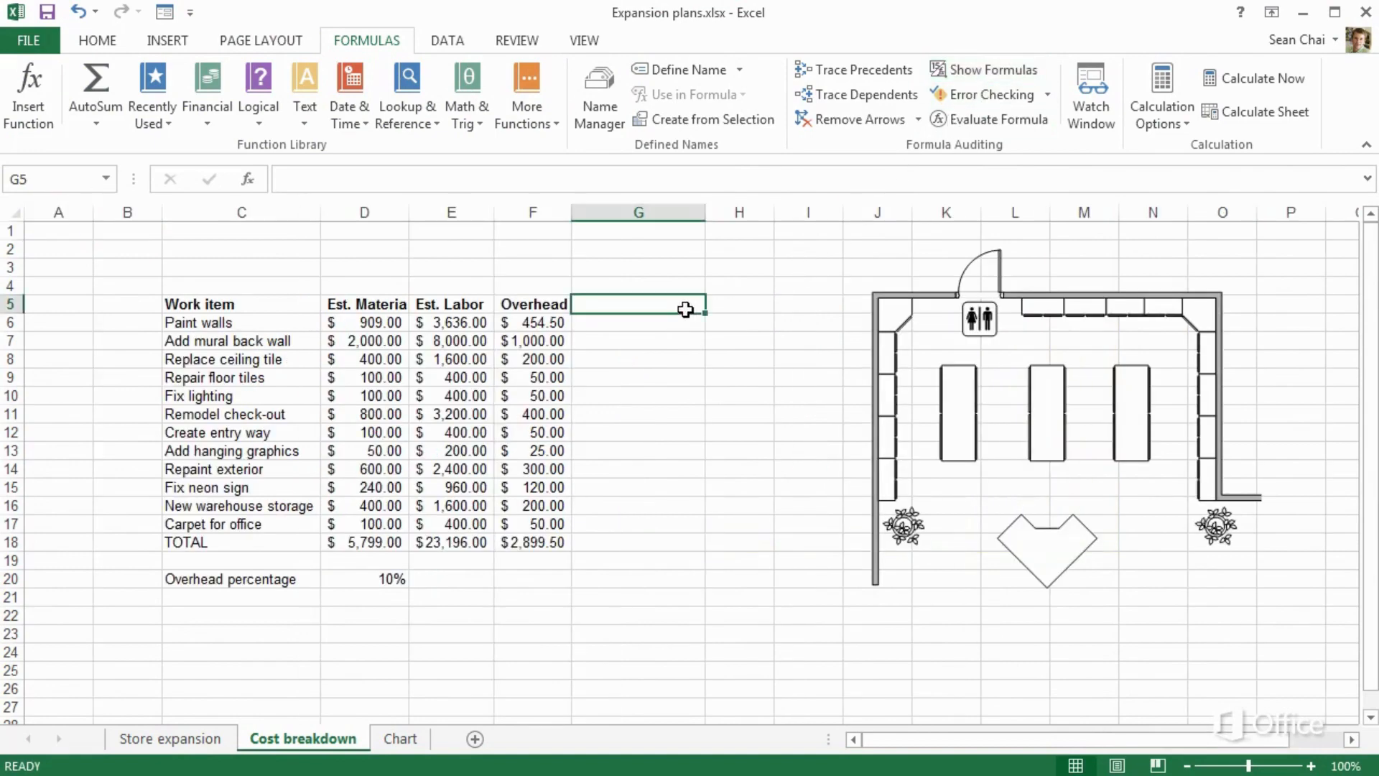
{"action": "type", "text": "Estimated costs"}
{"action": "key", "text": "Return"}
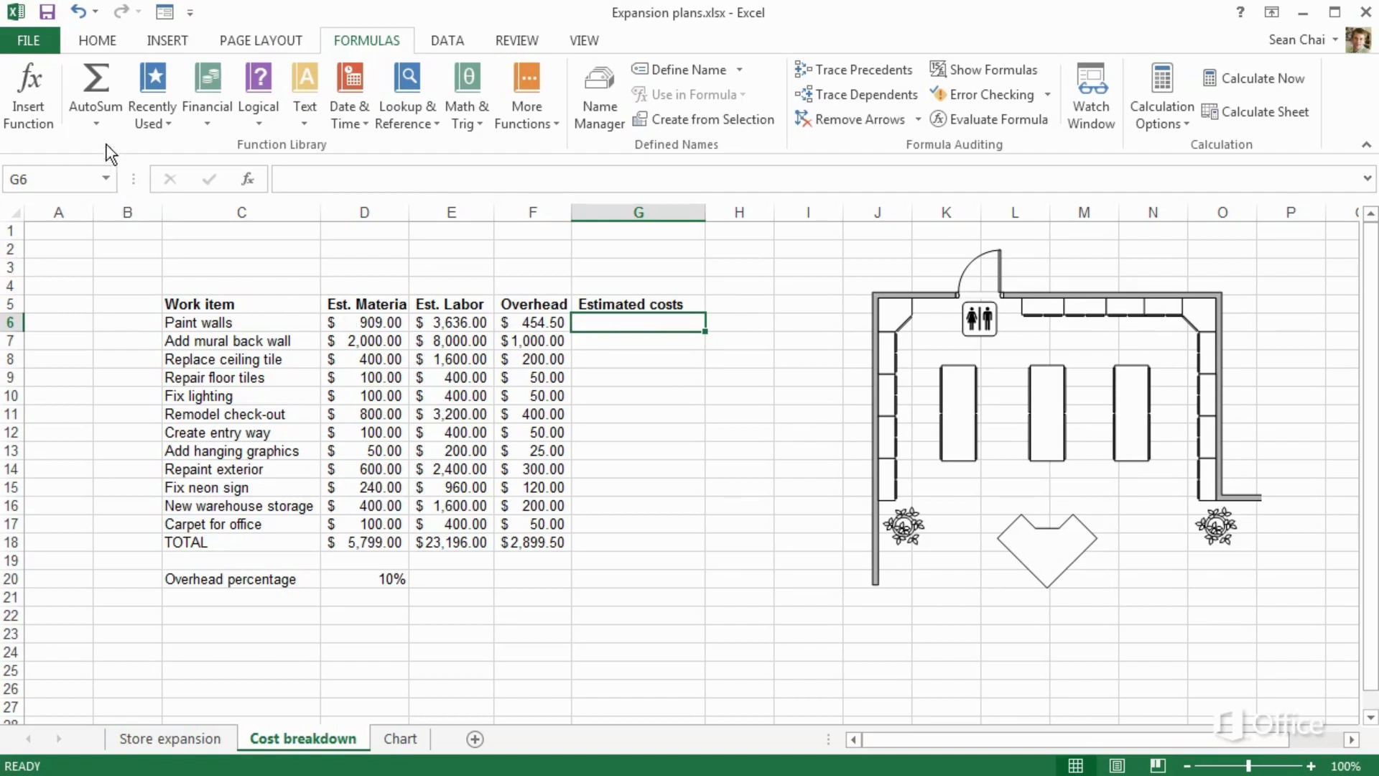
Put =SUM(D6:F6) in G6 for $4,999.50 and fill it down to G18
{"action": "left_click", "coordinate": [97, 122]}
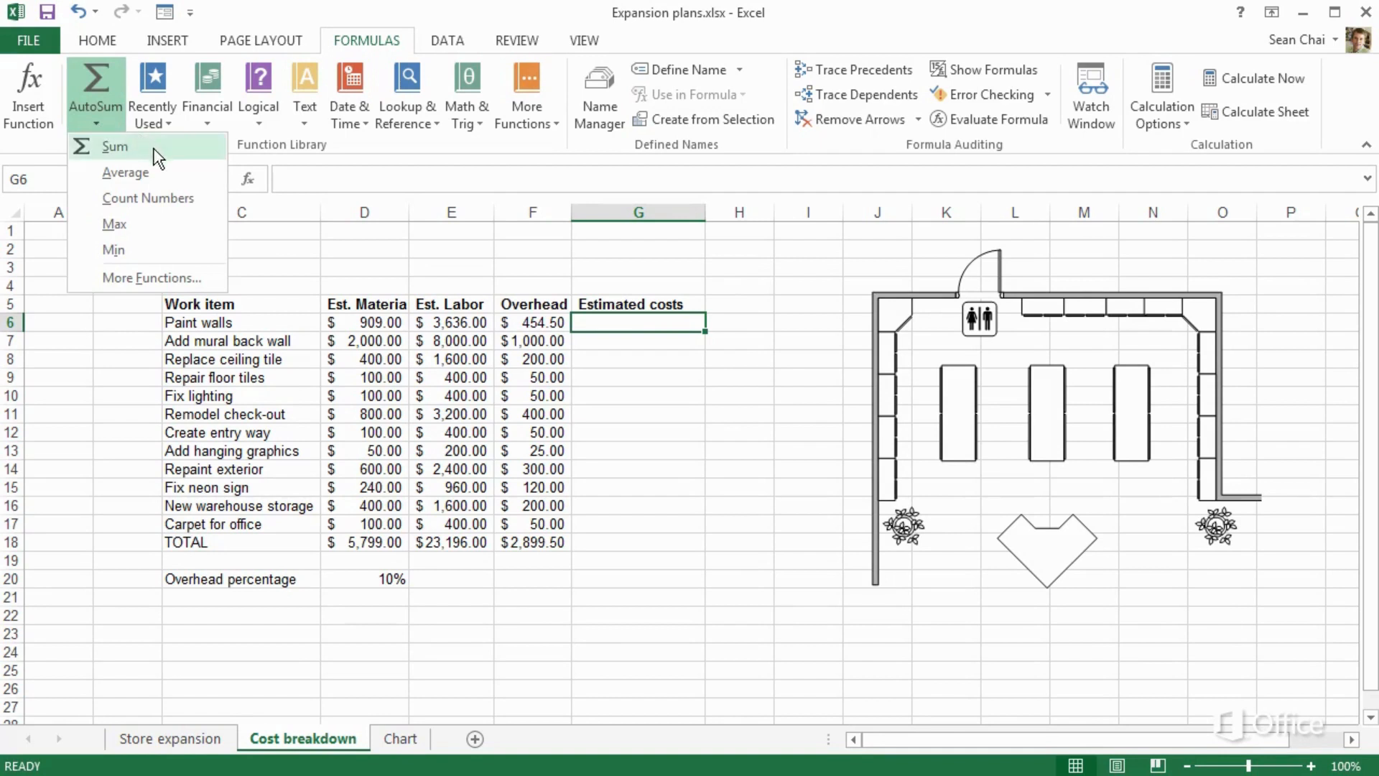
{"action": "left_click", "coordinate": [116, 146]}
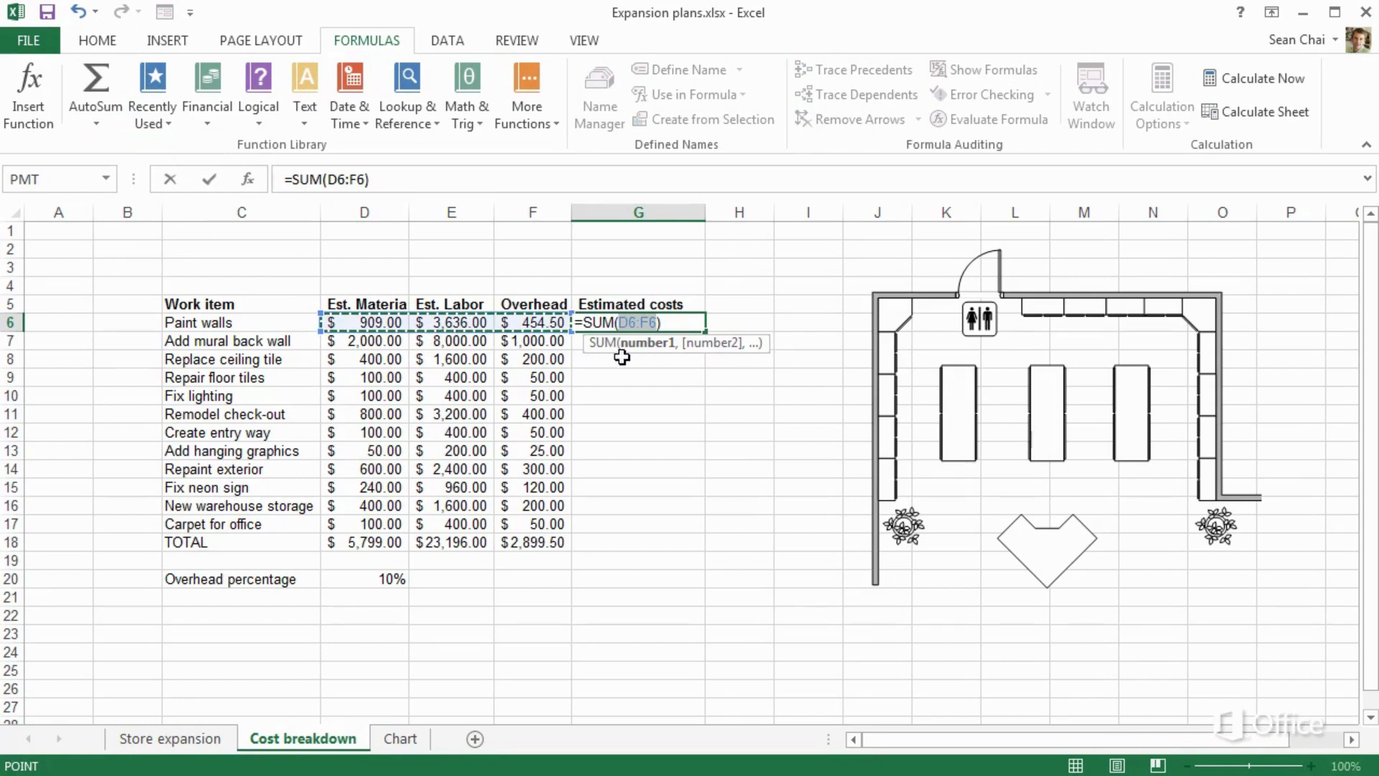
{"action": "key", "text": "Return"}
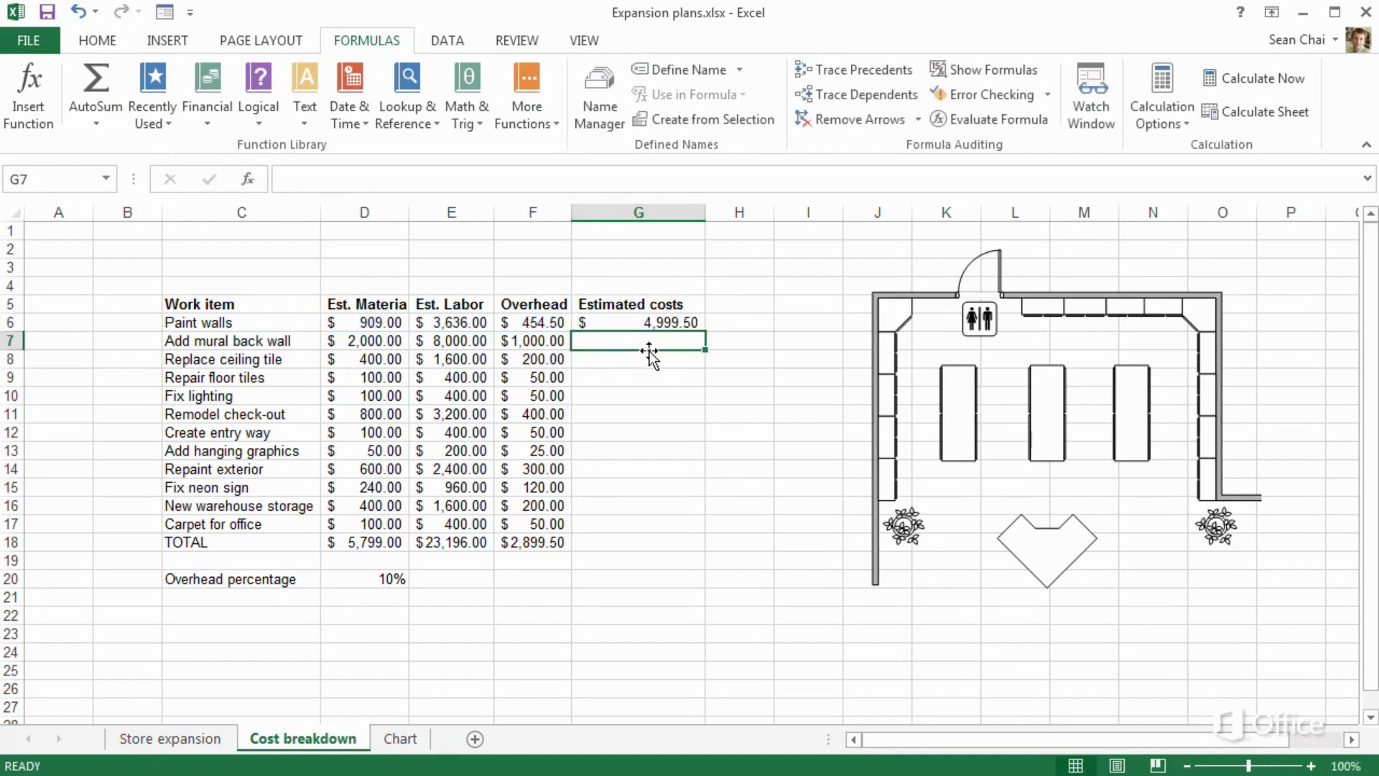
{"action": "left_click", "coordinate": [660, 324]}
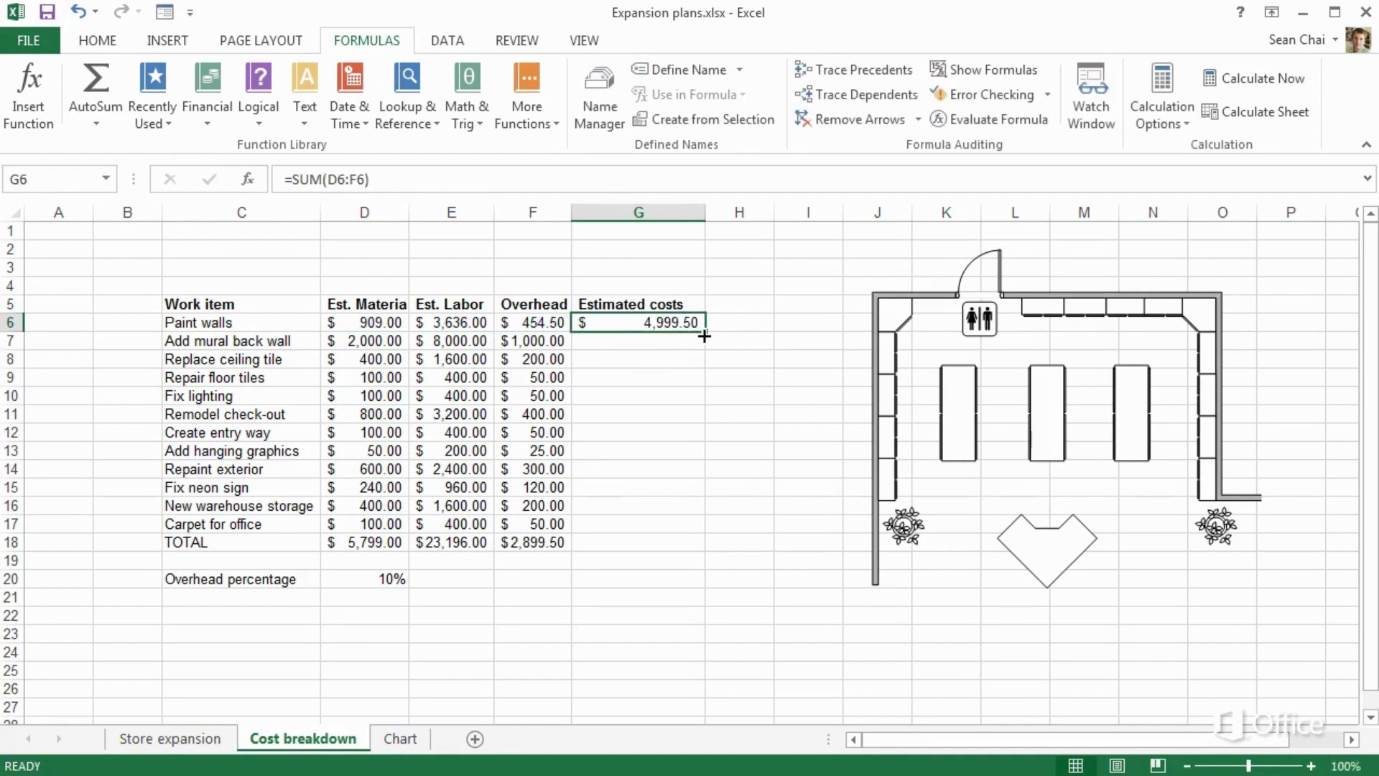
{"action": "left_click_drag", "start_coordinate": [706, 336], "coordinate": [687, 544]}
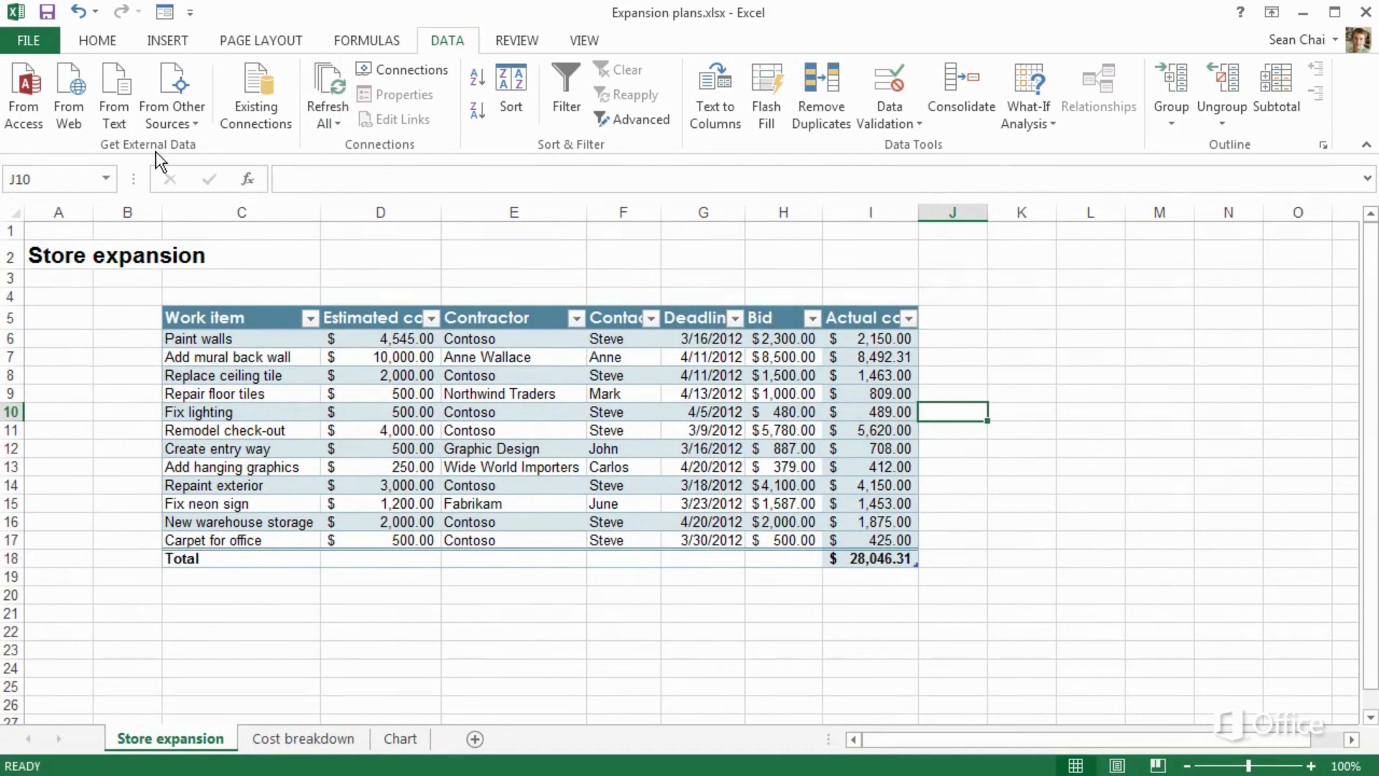
Look at the Data Connection Wizard, then comment 'check against actuals' on I5's Actual cost header
{"action": "left_click", "coordinate": [175, 119]}
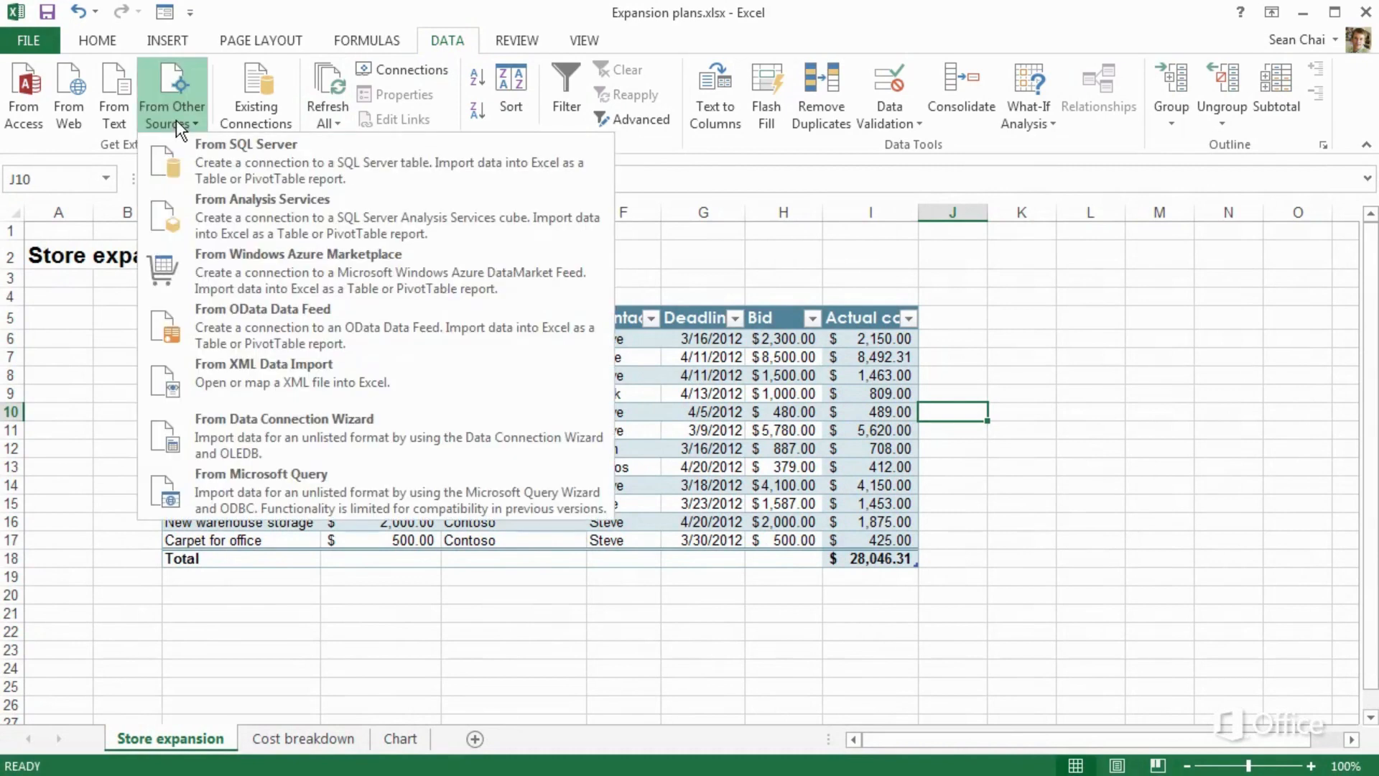
{"action": "left_click", "coordinate": [225, 435]}
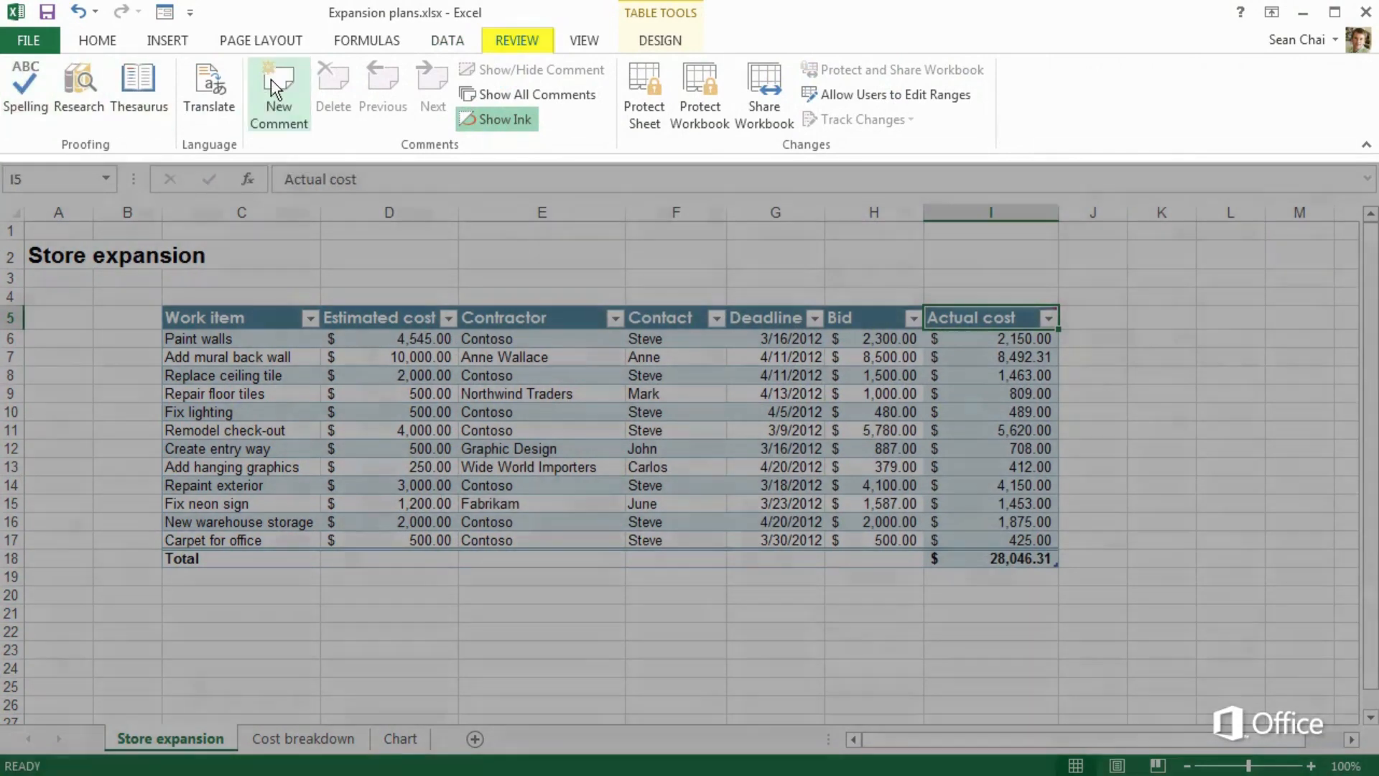
{"action": "left_click", "coordinate": [270, 80]}
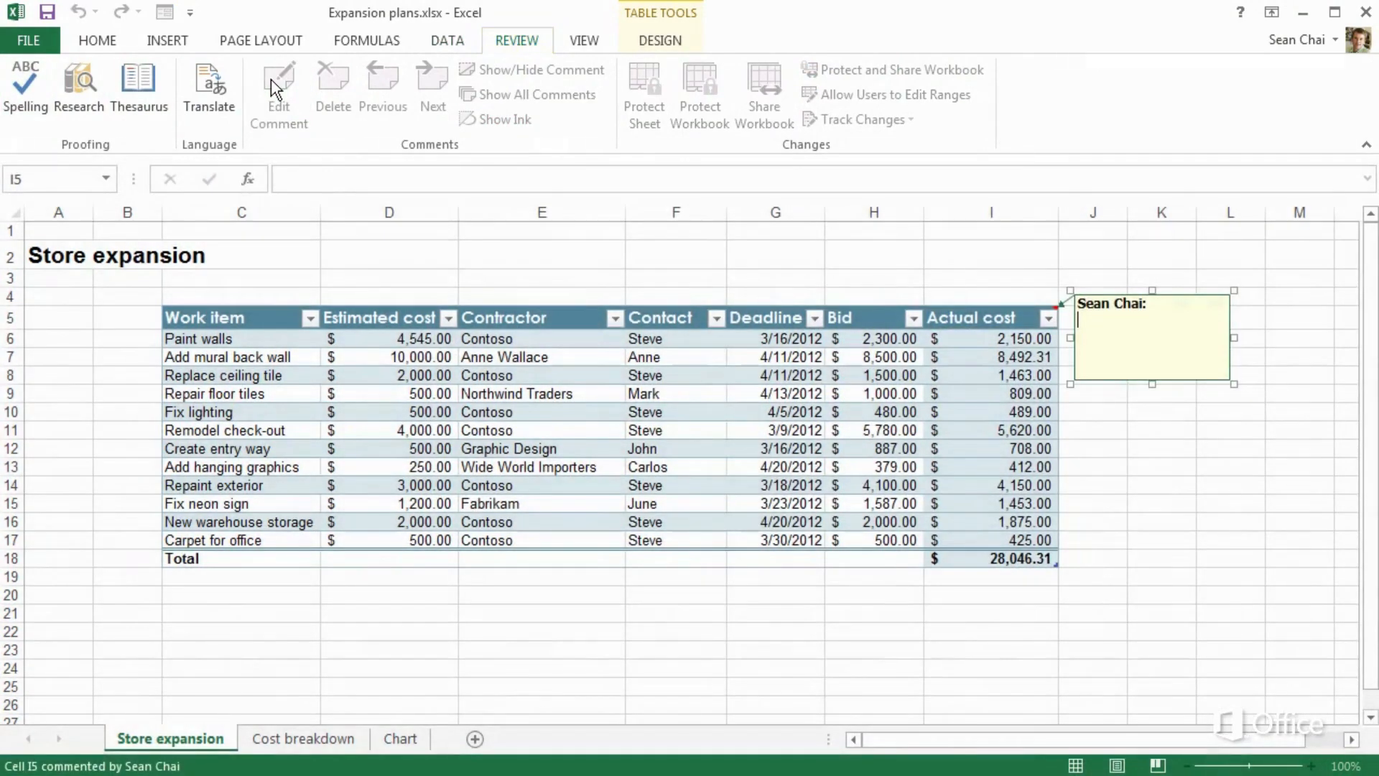
{"action": "type", "text": "check against actuals"}
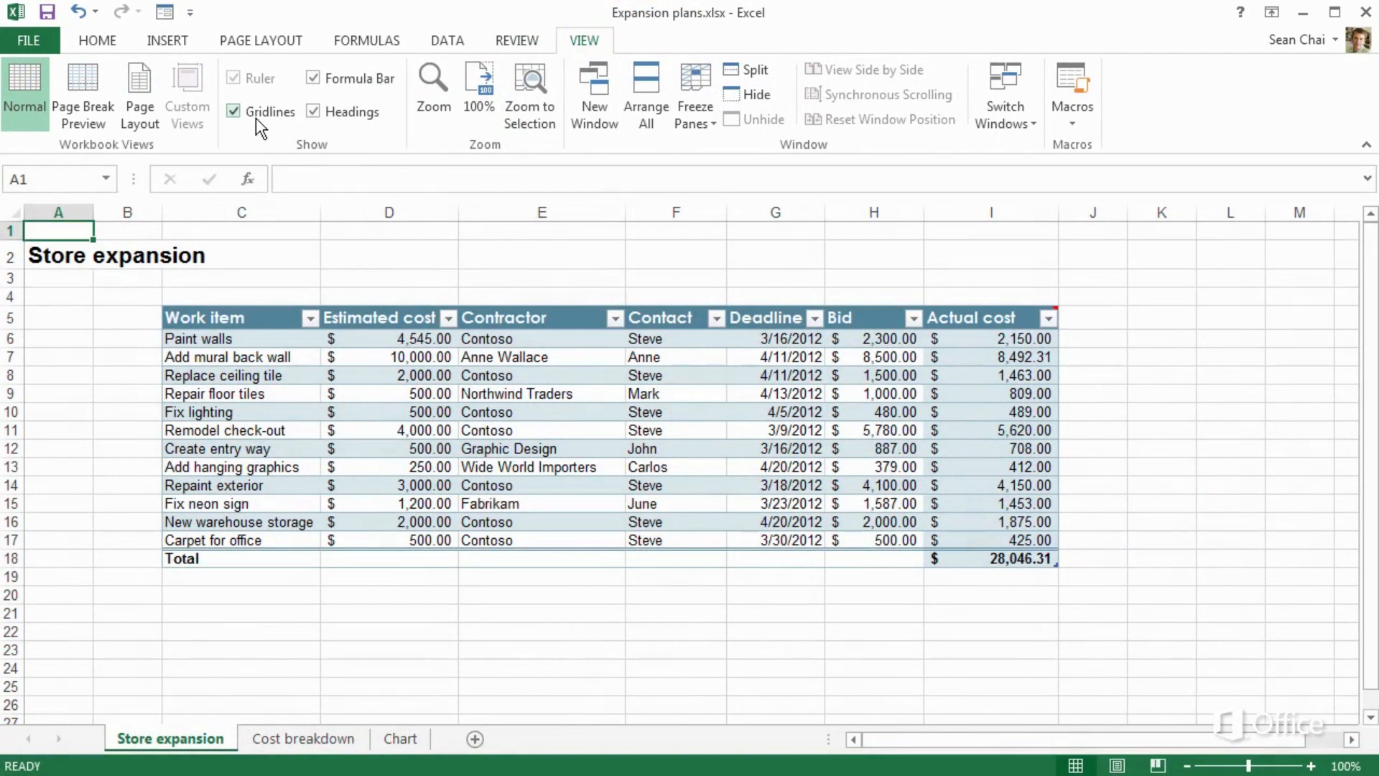
Hide gridlines, look at Freeze Panes without choosing, and switch Store expansion to Page Layout view
{"action": "left_click", "coordinate": [228, 112]}
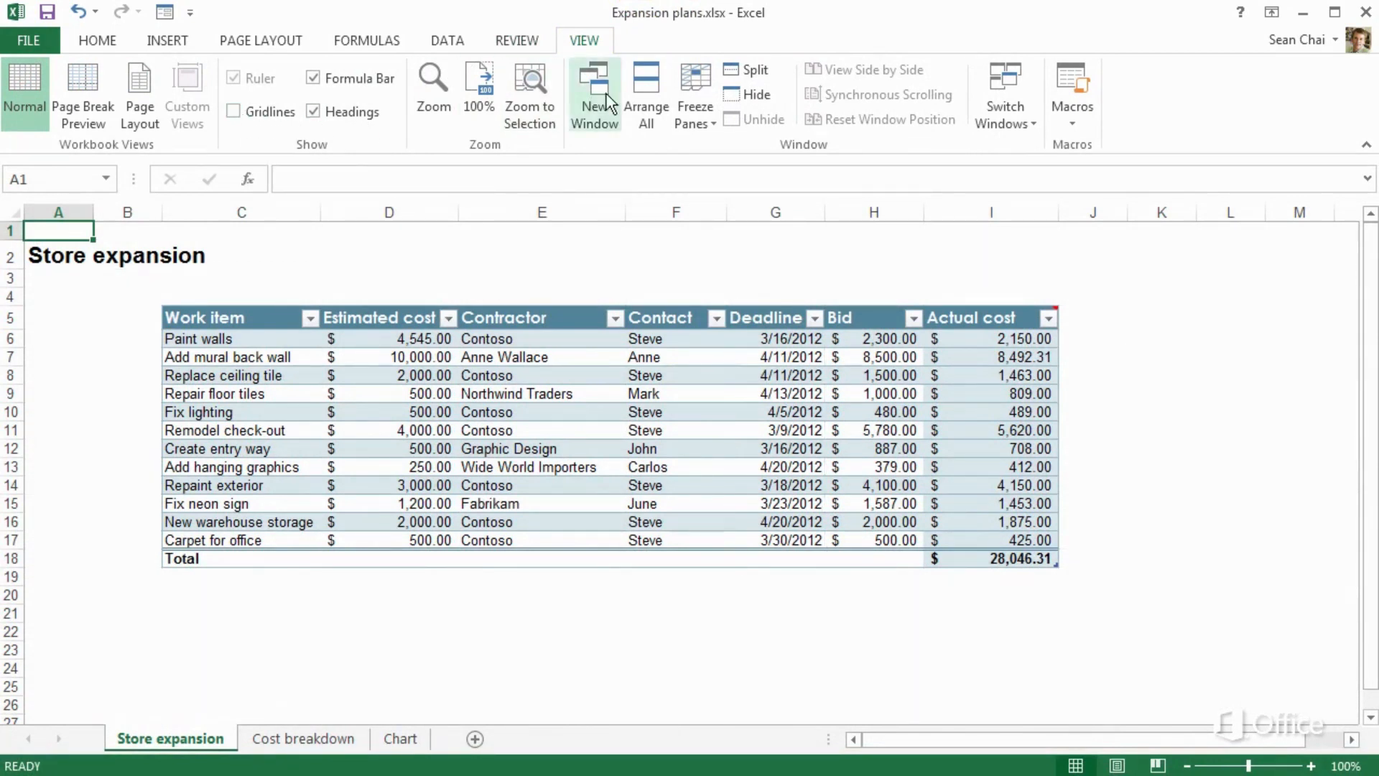
{"action": "left_click", "coordinate": [694, 83]}
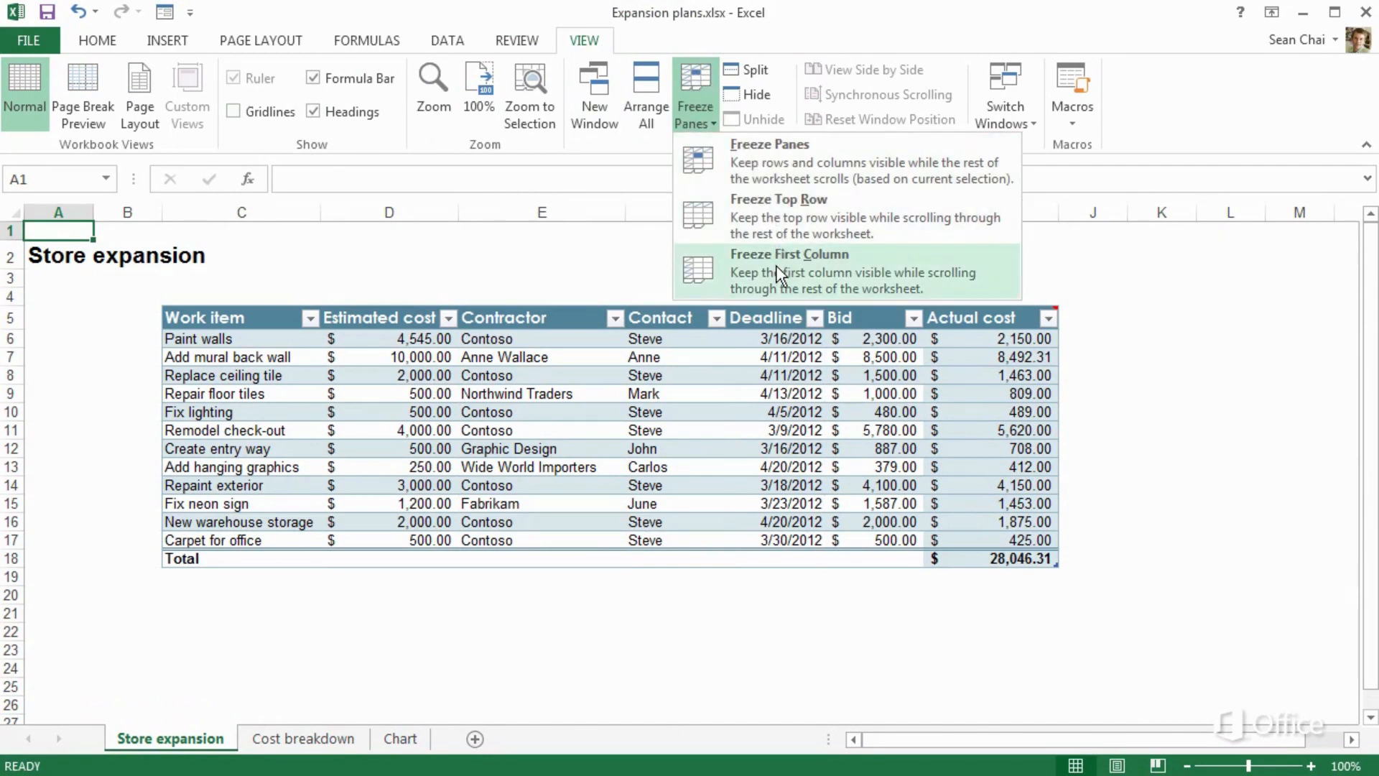
{"action": "left_click", "coordinate": [713, 131]}
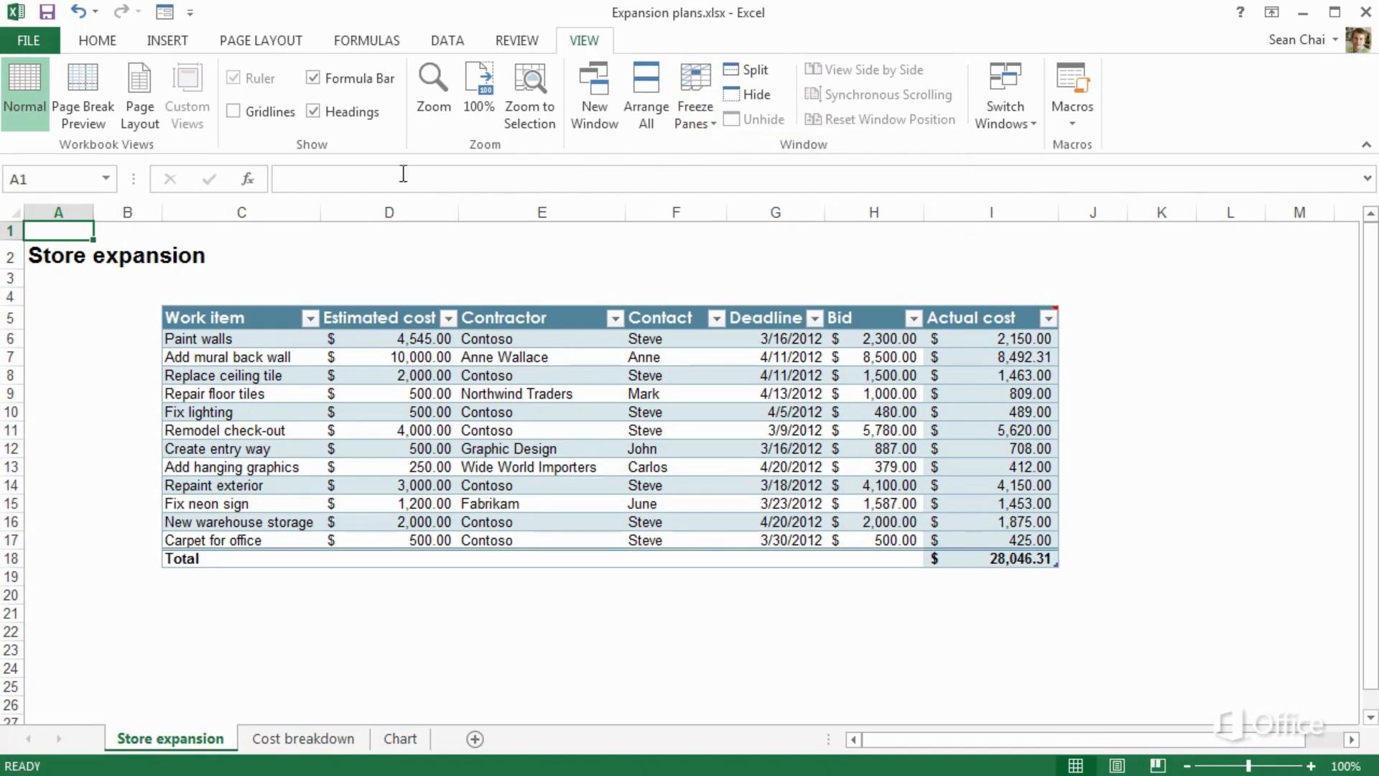
{"action": "left_click", "coordinate": [140, 88]}
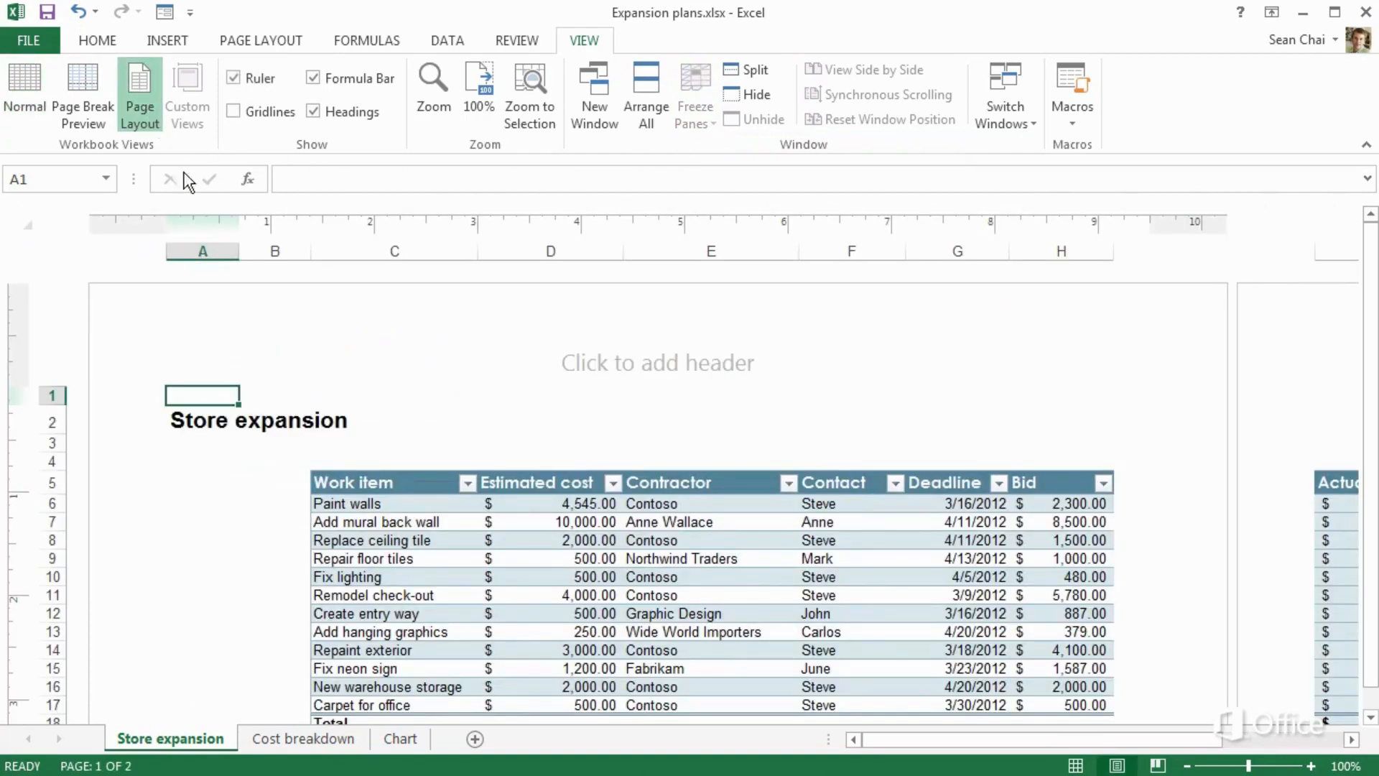
Type 'Expansion plans' in the centre header section and enlarge it to font size 18
{"action": "left_click", "coordinate": [537, 364]}
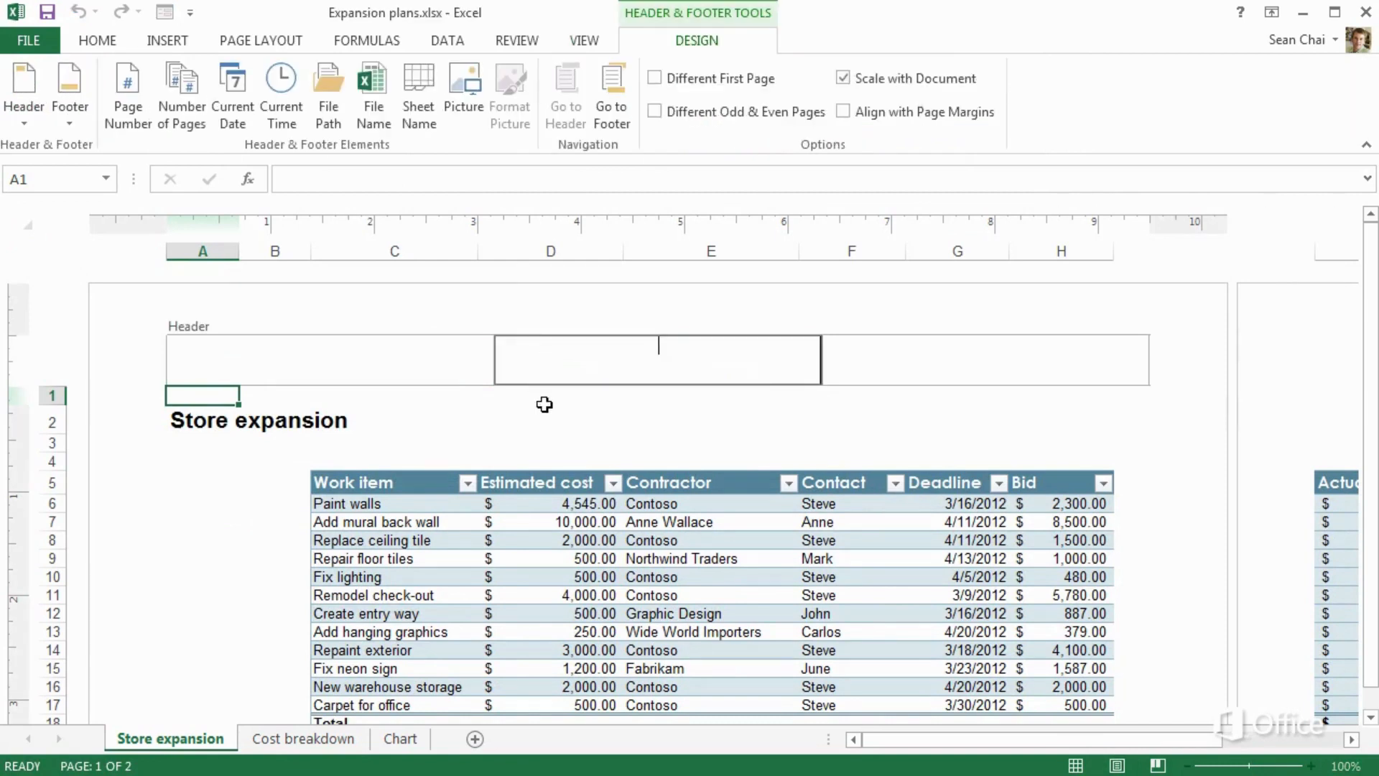
{"action": "type", "text": "Expansion plans"}
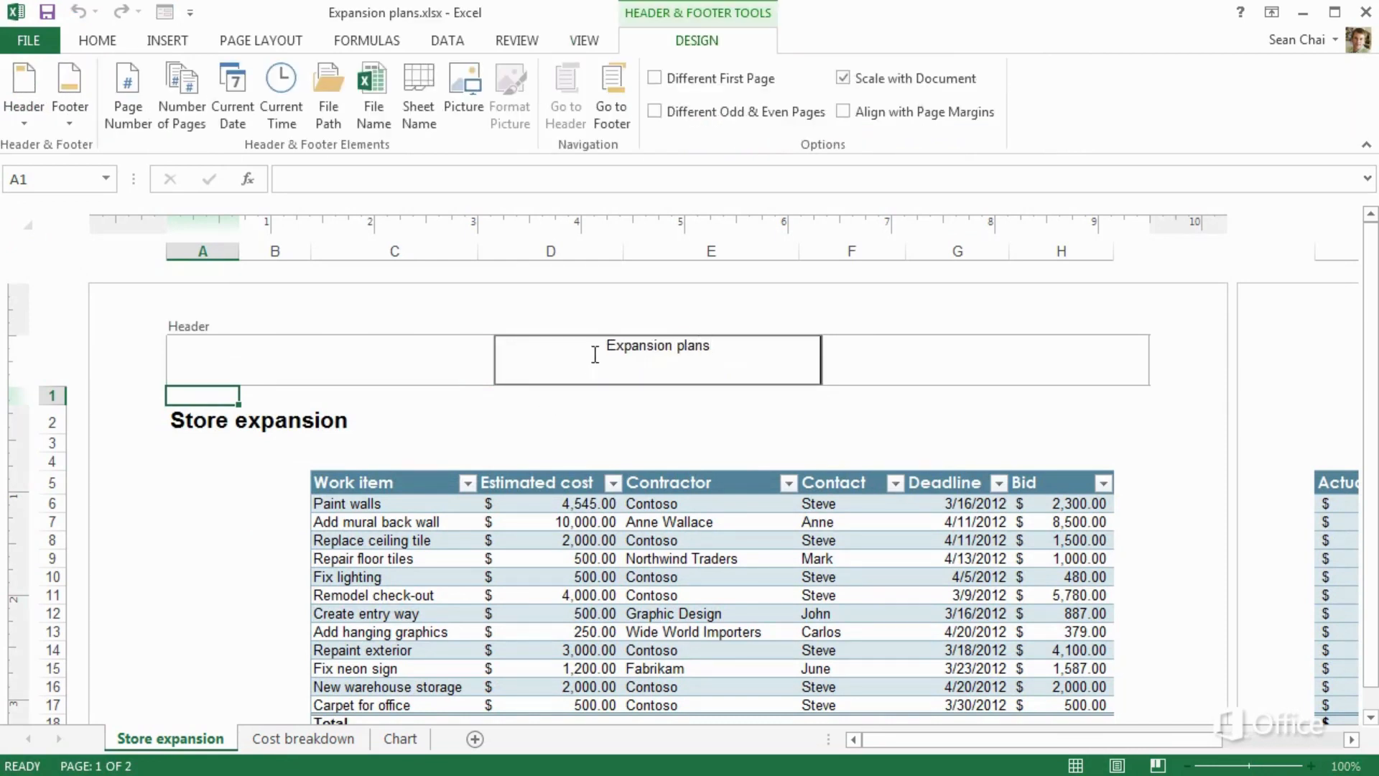
{"action": "left_click_drag", "start_coordinate": [607, 345], "coordinate": [706, 350]}
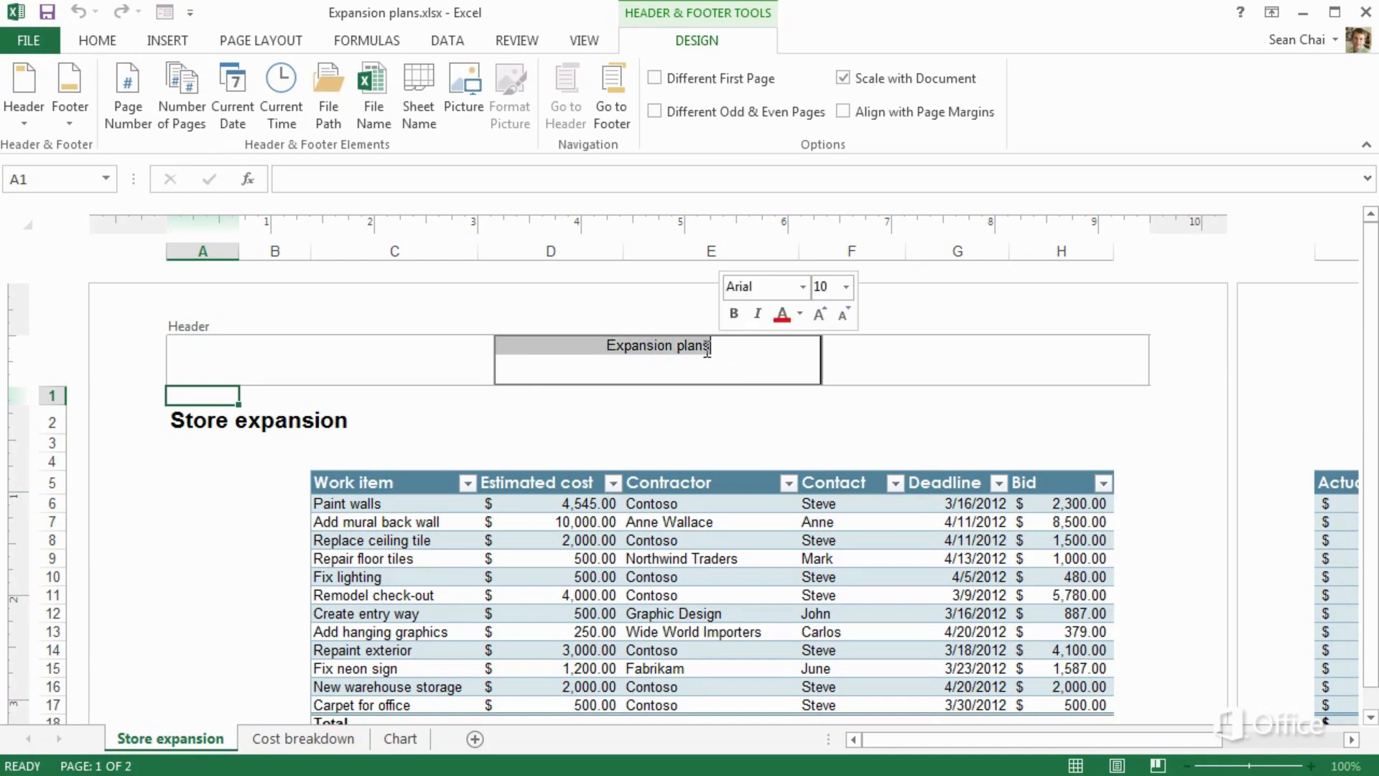
{"action": "left_click", "coordinate": [815, 313]}
{"action": "left_click", "coordinate": [816, 313]}
{"action": "left_click", "coordinate": [815, 313]}
{"action": "left_click", "coordinate": [816, 313]}
{"action": "left_click", "coordinate": [816, 313]}
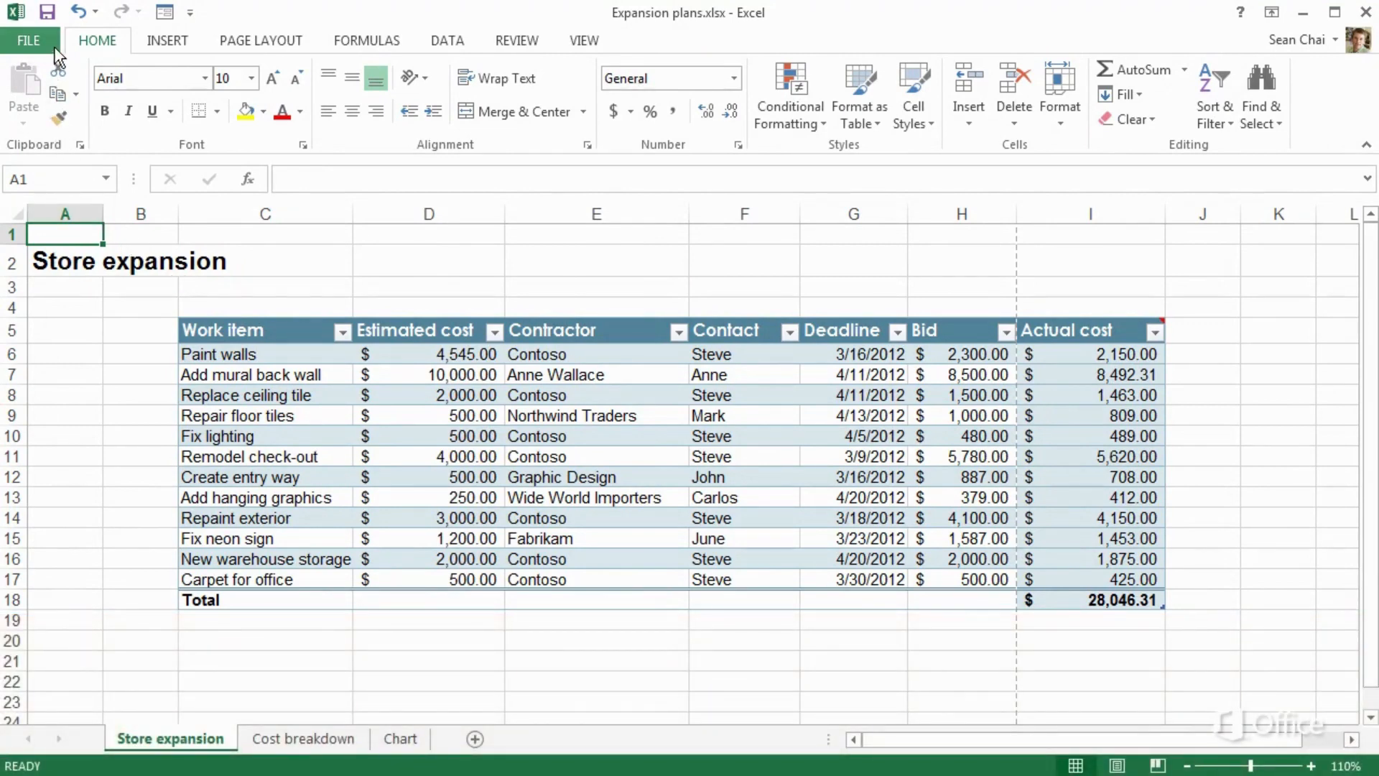
Save a copy to the personal folder on OneDrive – Personal, as Expansion plans-converted
{"action": "left_click", "coordinate": [54, 47]}
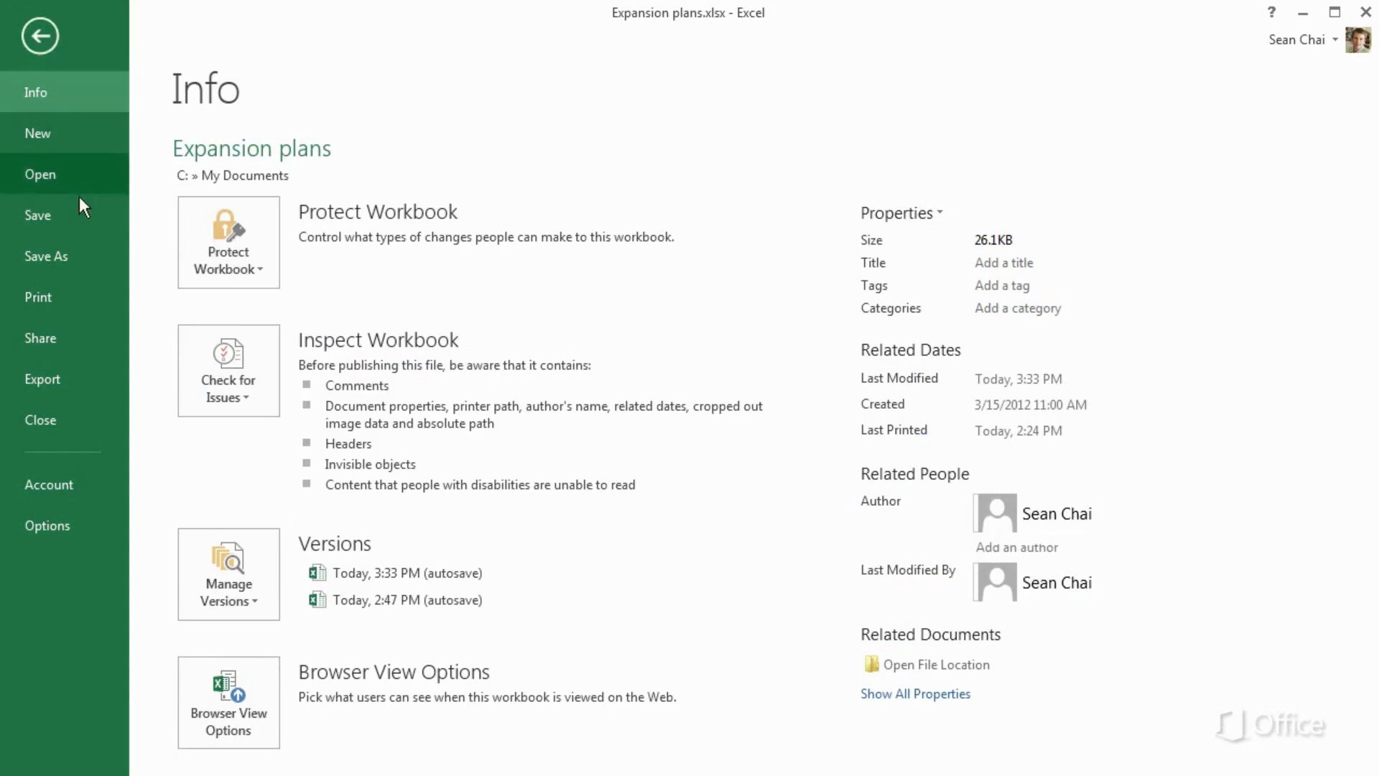
{"action": "left_click", "coordinate": [80, 257]}
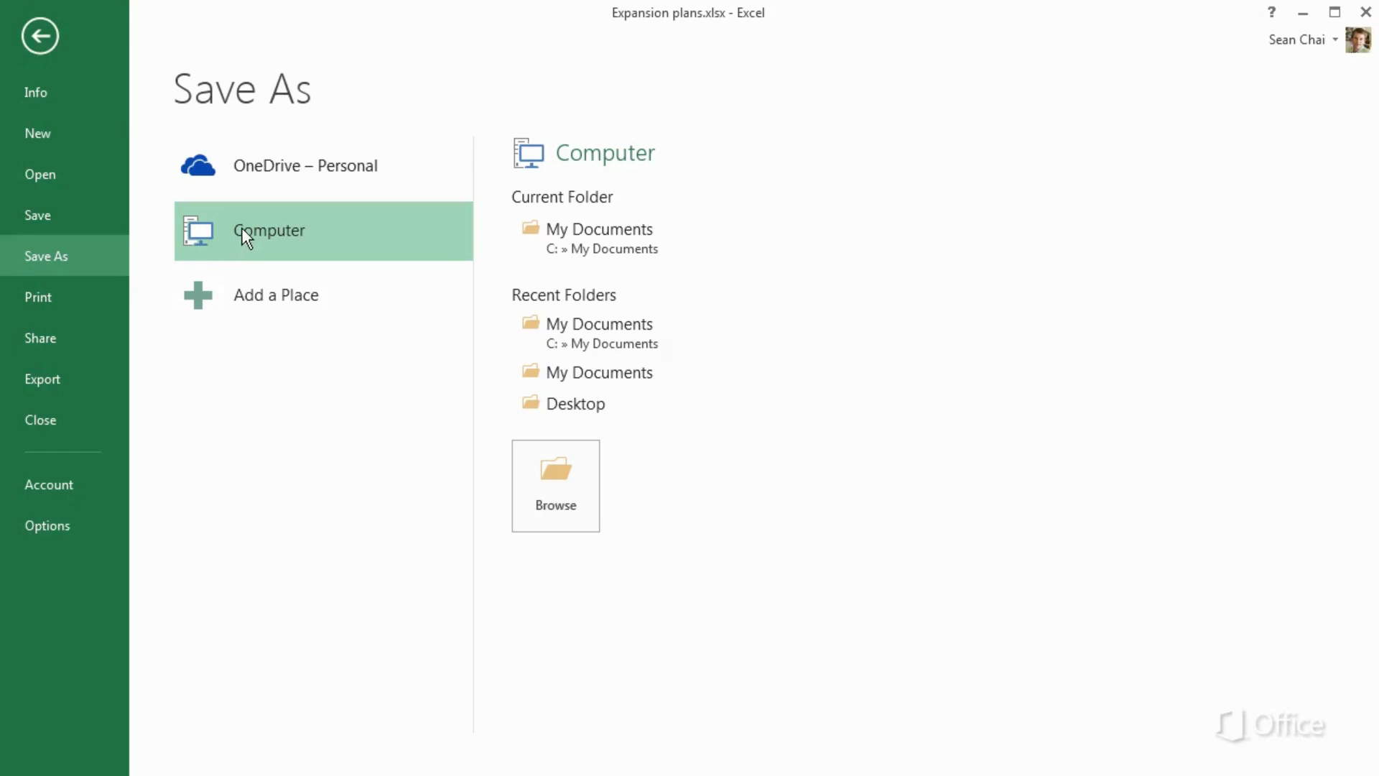
{"action": "left_click", "coordinate": [265, 297]}
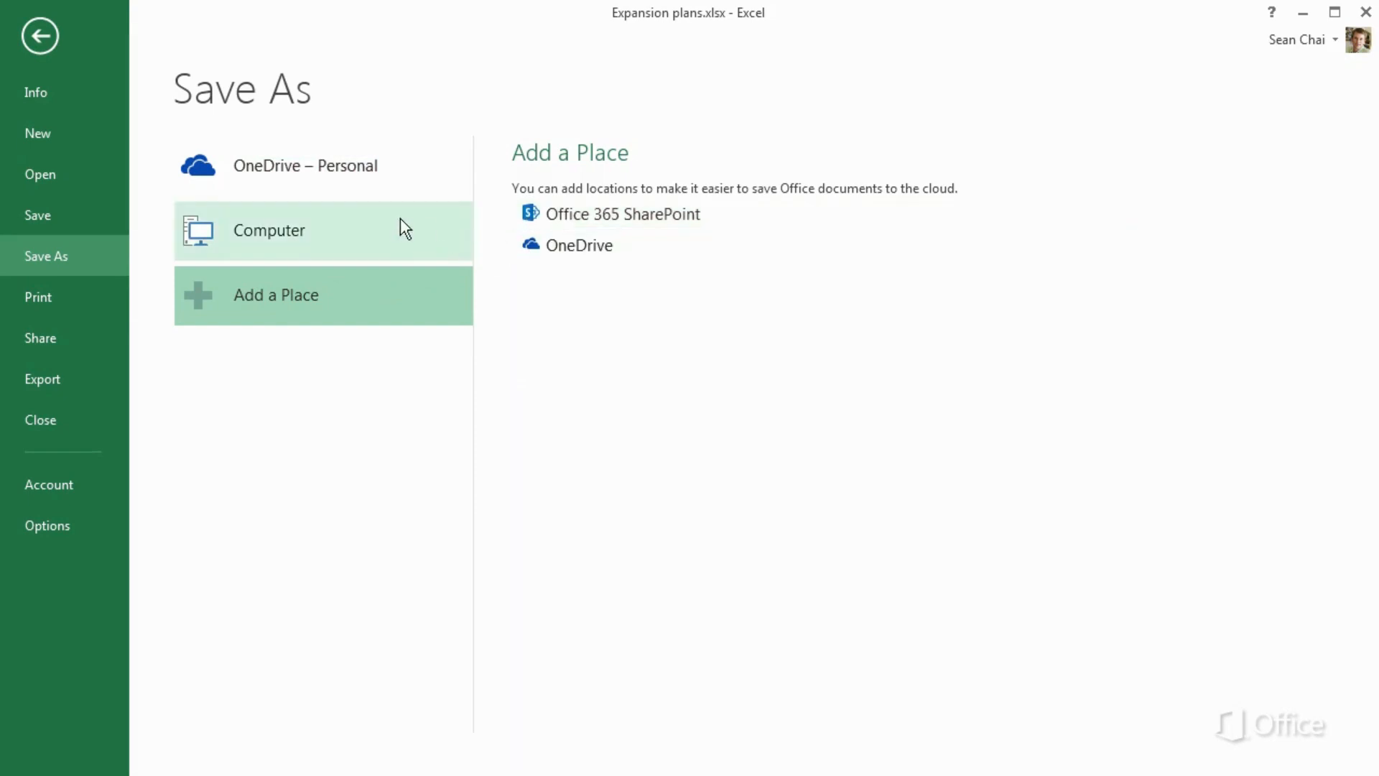
{"action": "left_click", "coordinate": [324, 178]}
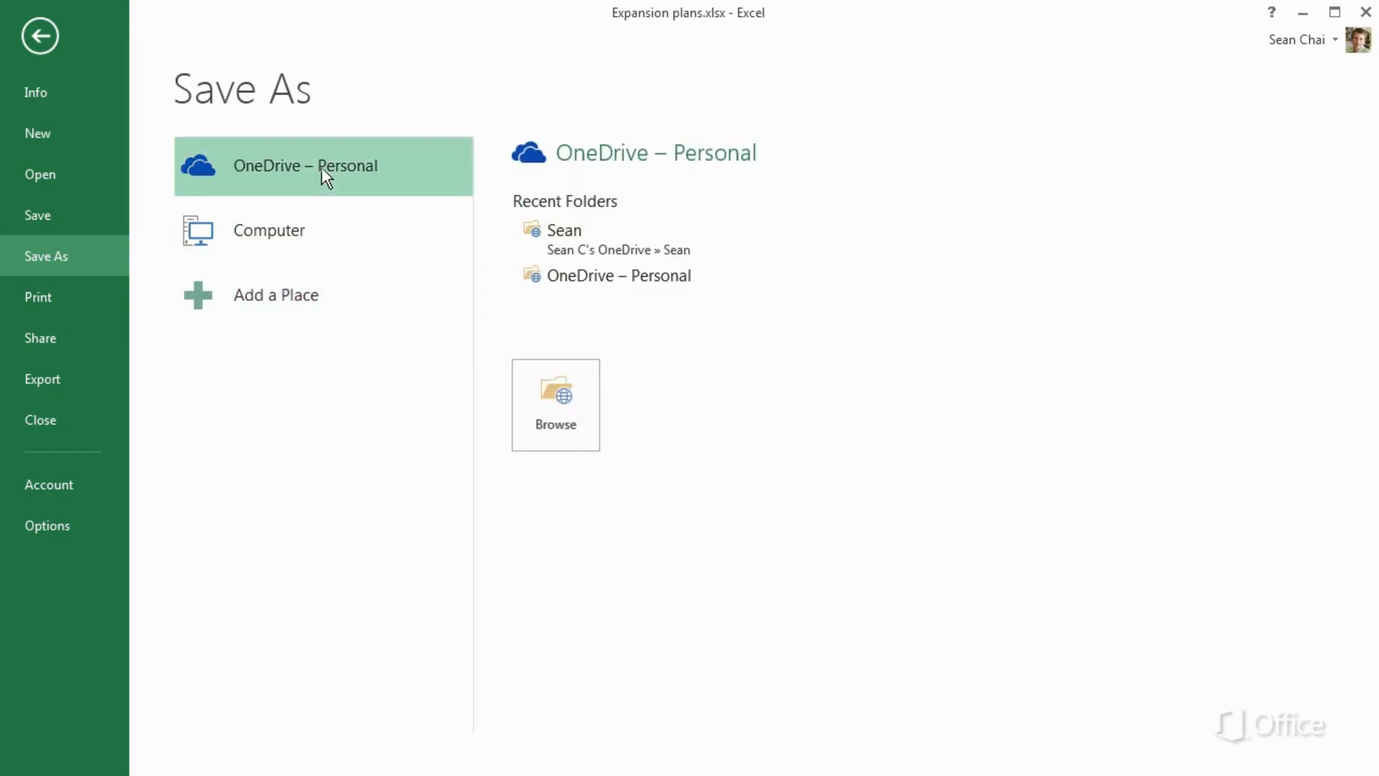
{"action": "left_click", "coordinate": [540, 385]}
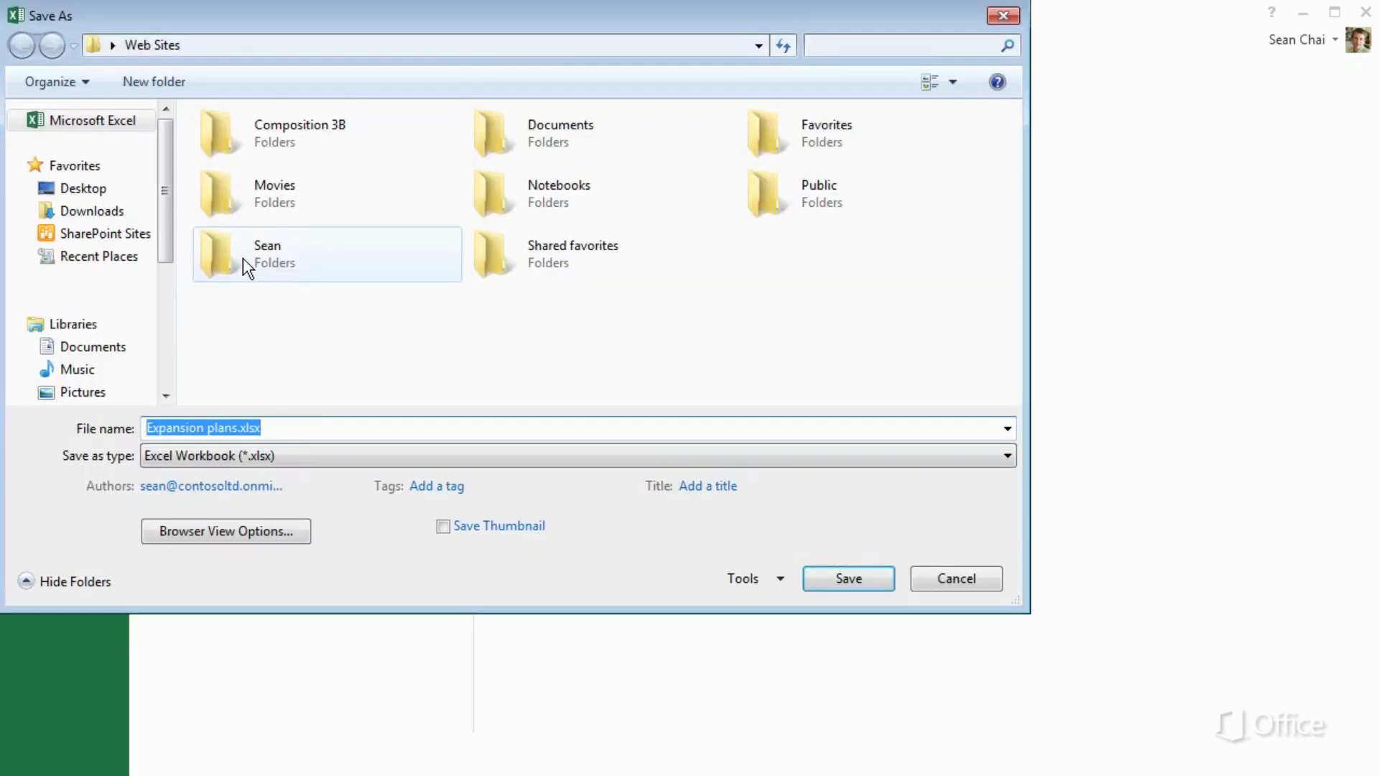
{"action": "double_click", "coordinate": [243, 257]}
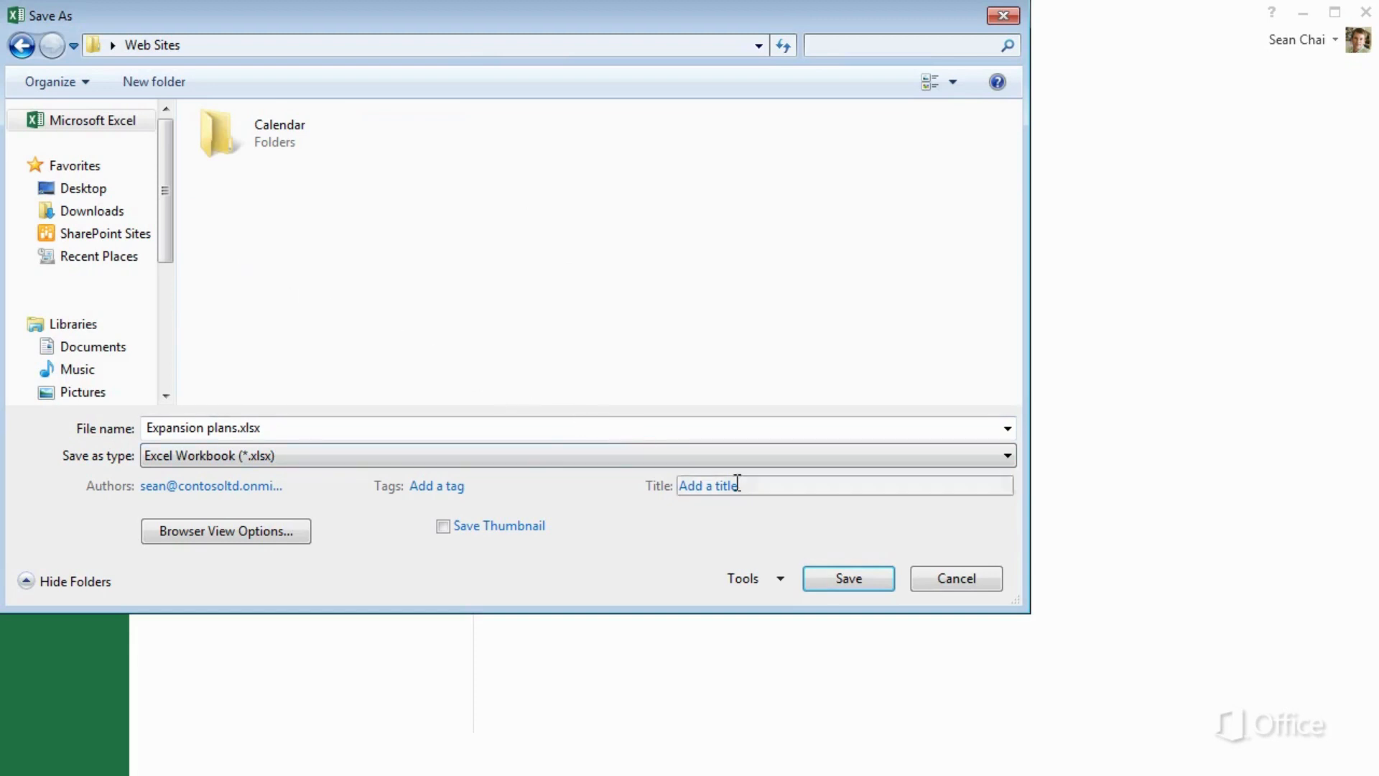
{"action": "left_click", "coordinate": [848, 566]}
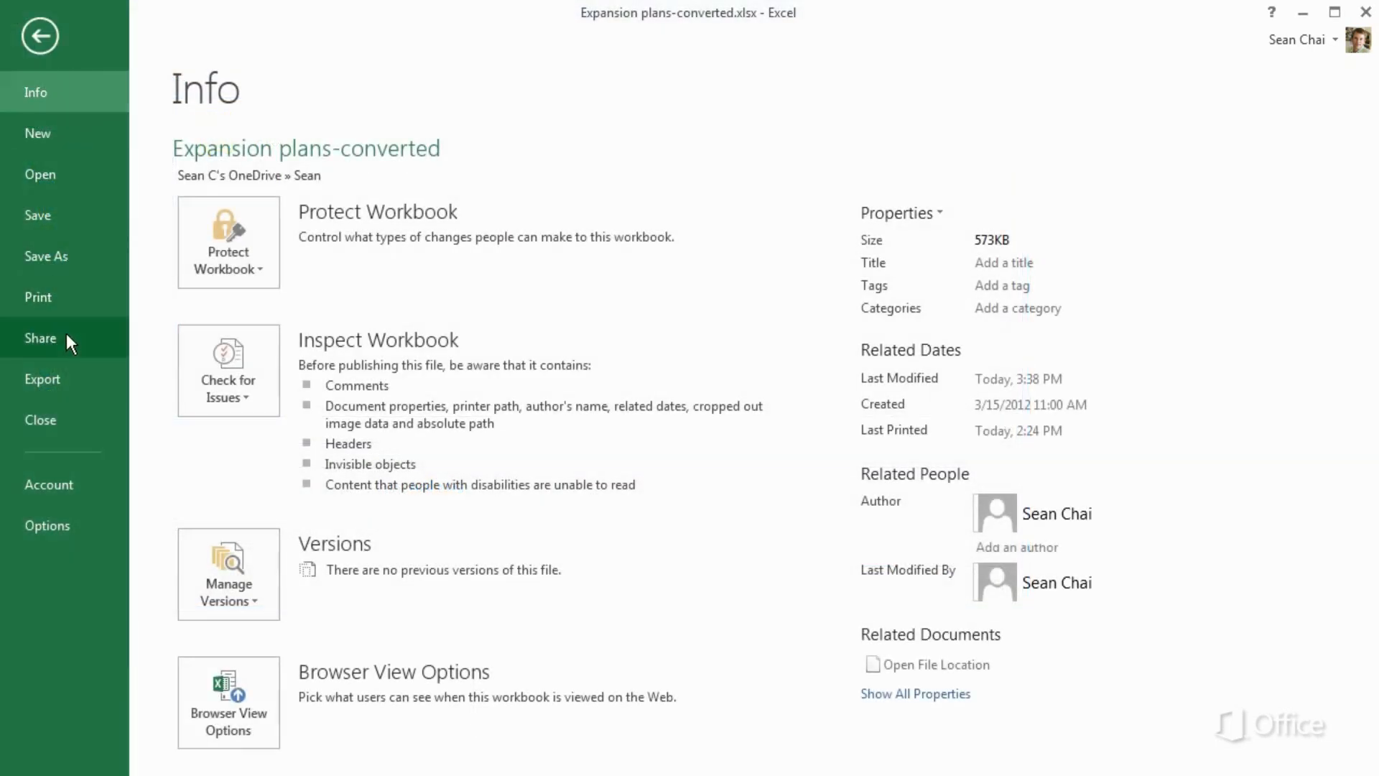
Invite three people with Can edit access and a short message to the OneDrive workbook
{"action": "left_click", "coordinate": [62, 339]}
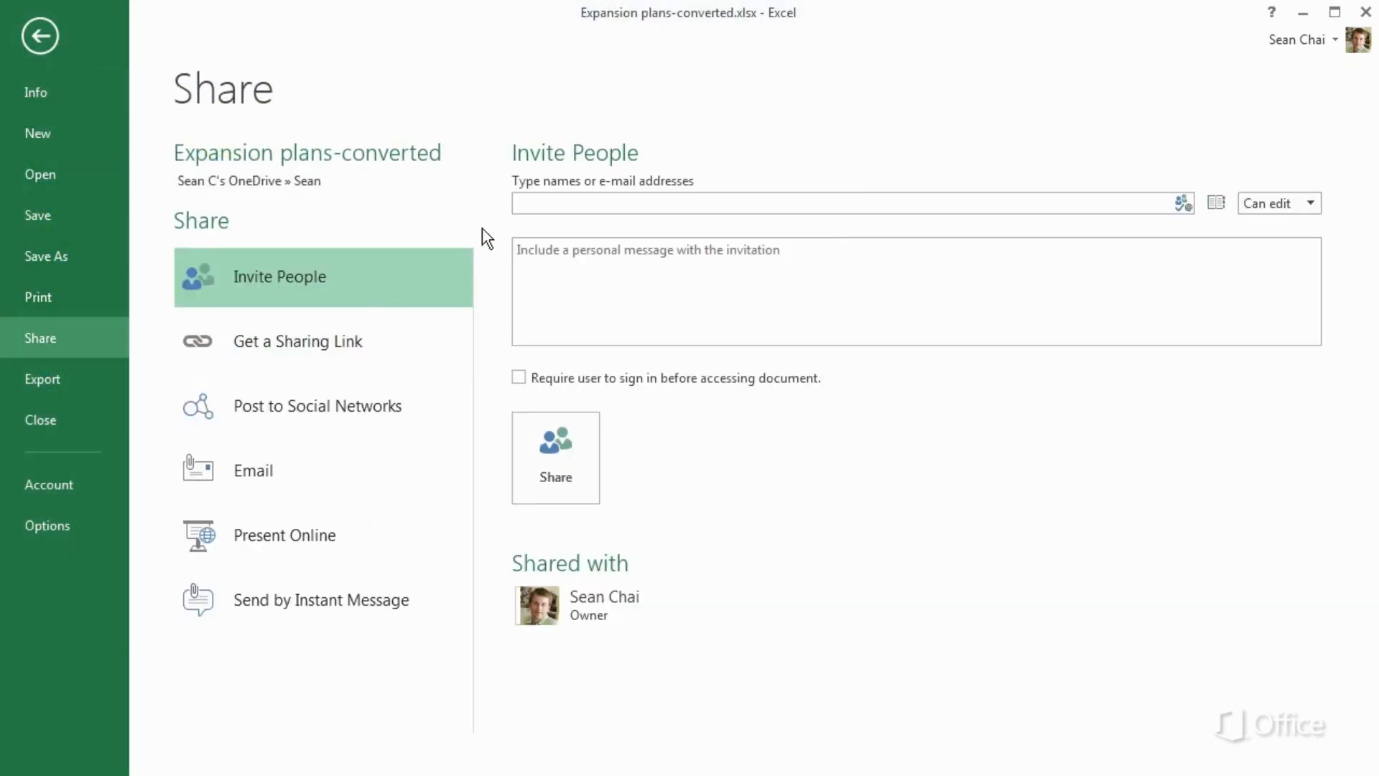
{"action": "left_click", "coordinate": [518, 203]}
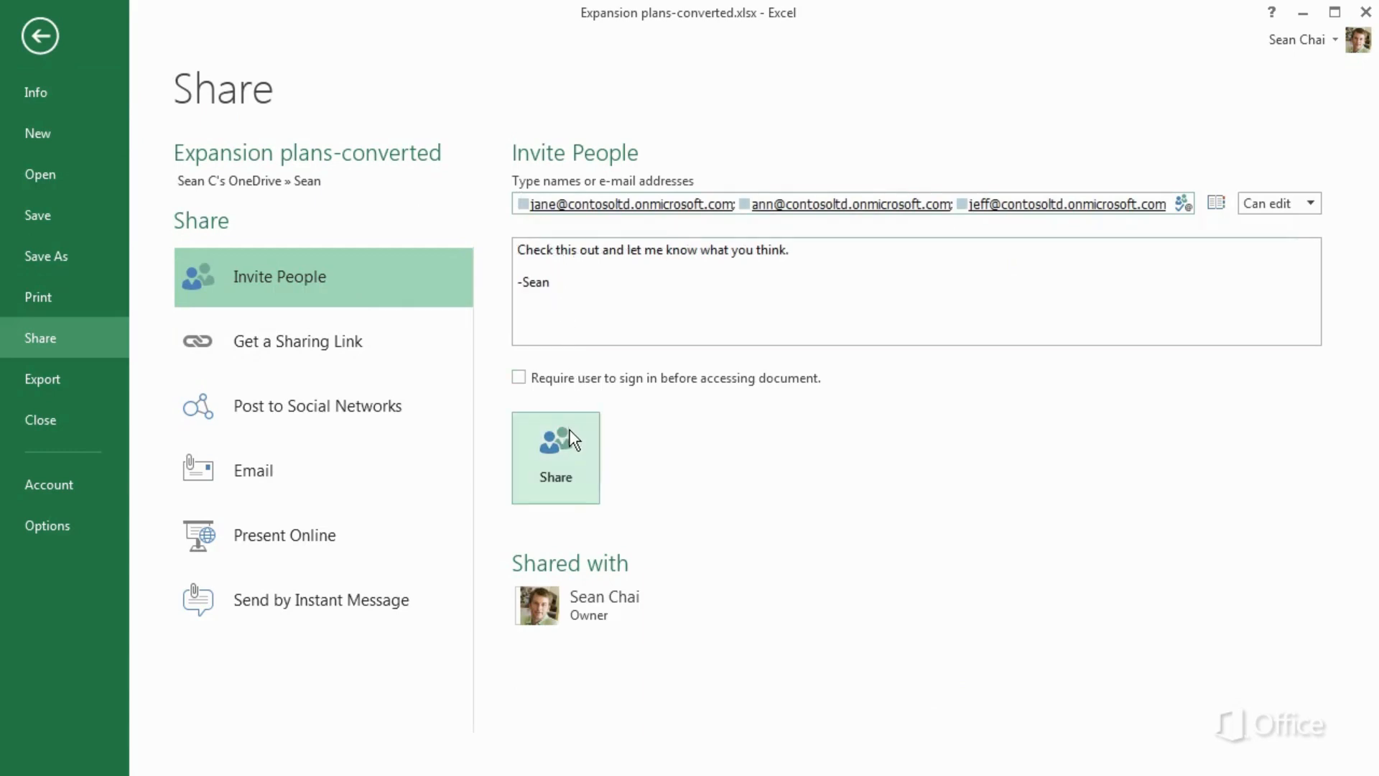
{"action": "left_click", "coordinate": [97, 397]}
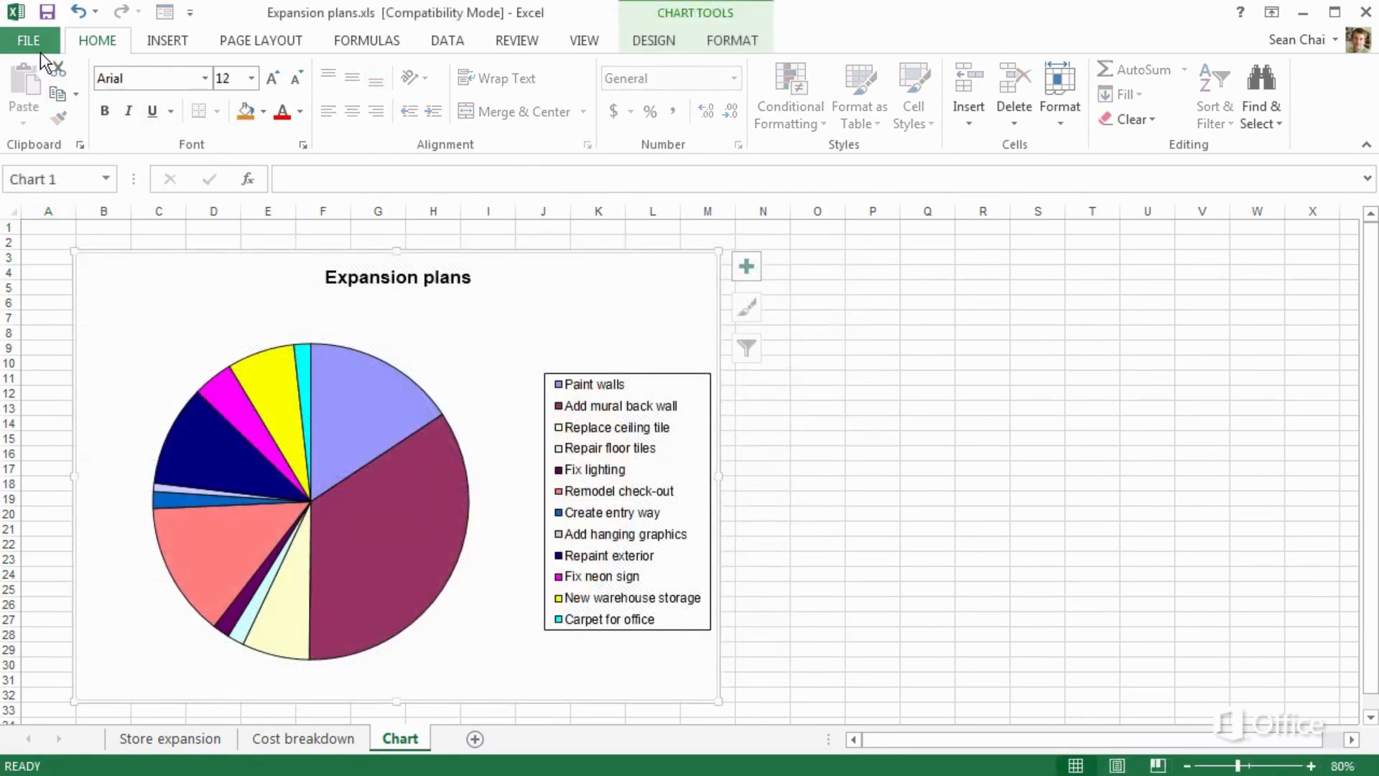
Convert Expansion plans.xls to .xlsx format, confirming the warning and reopening the workbook
{"action": "left_click", "coordinate": [41, 46]}
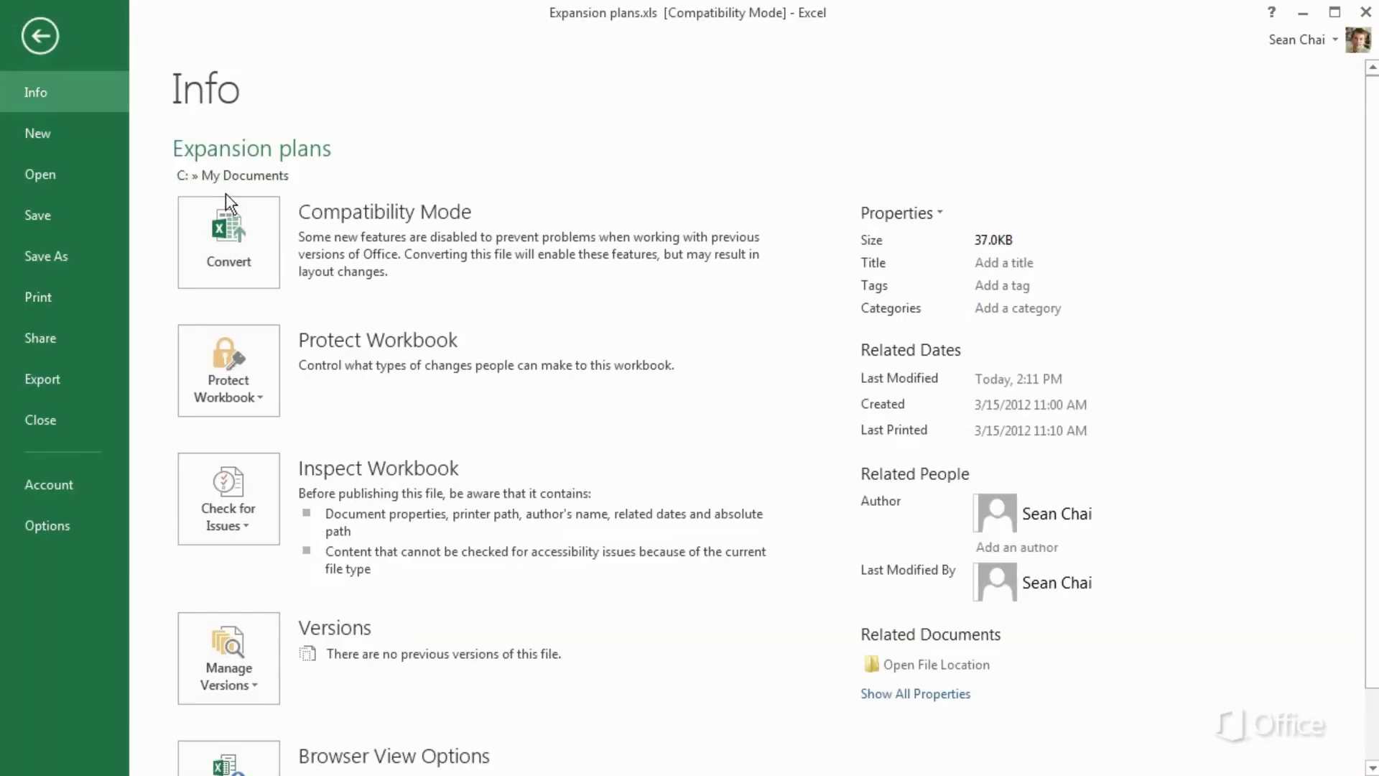
{"action": "left_click", "coordinate": [234, 209]}
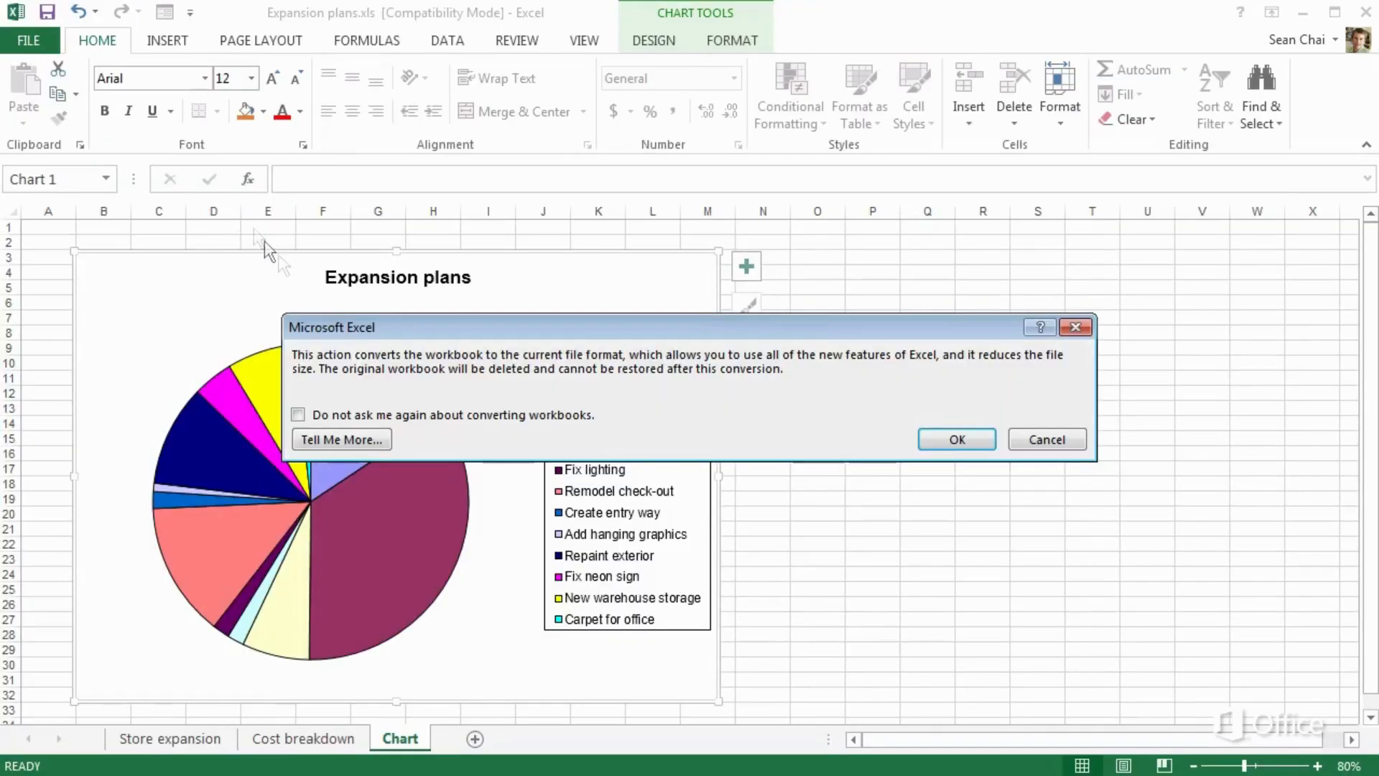
{"action": "left_click", "coordinate": [938, 441]}
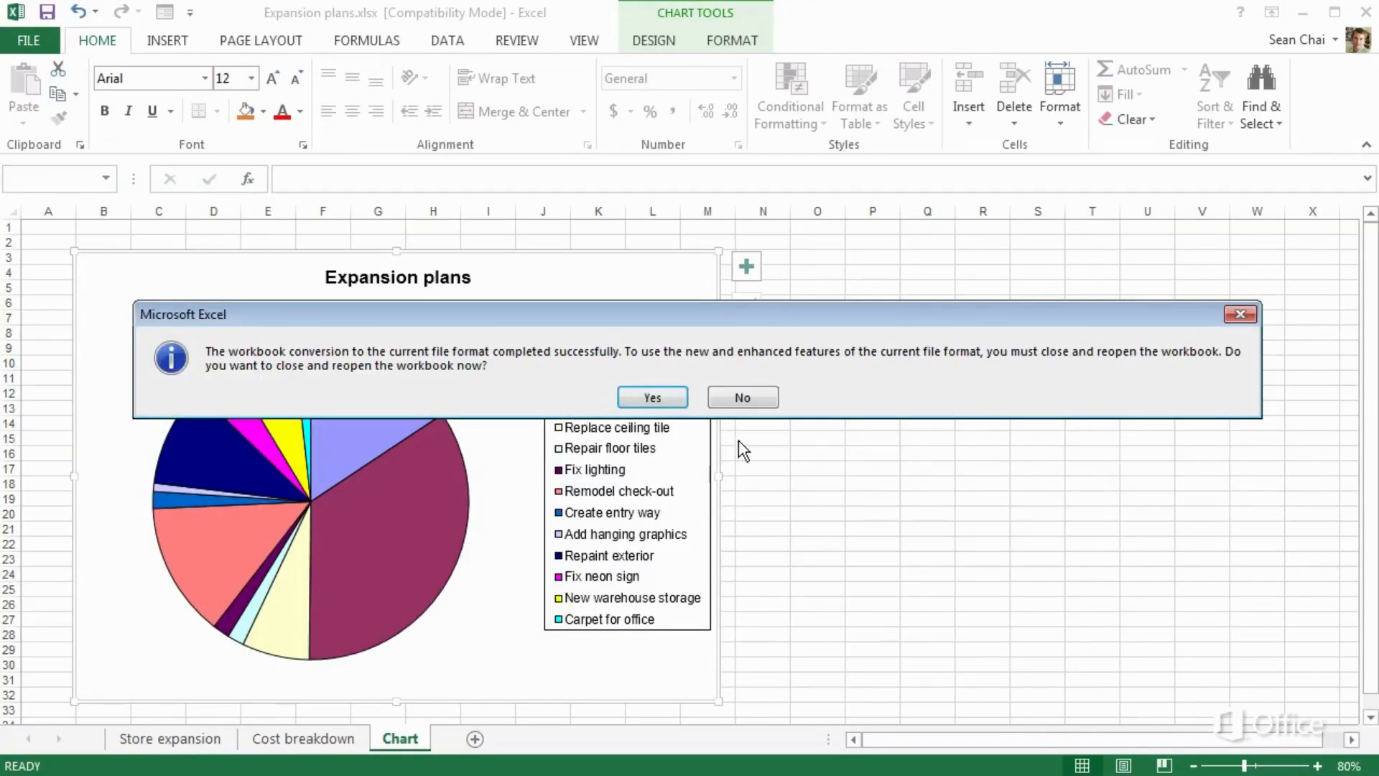
{"action": "left_click", "coordinate": [655, 395]}
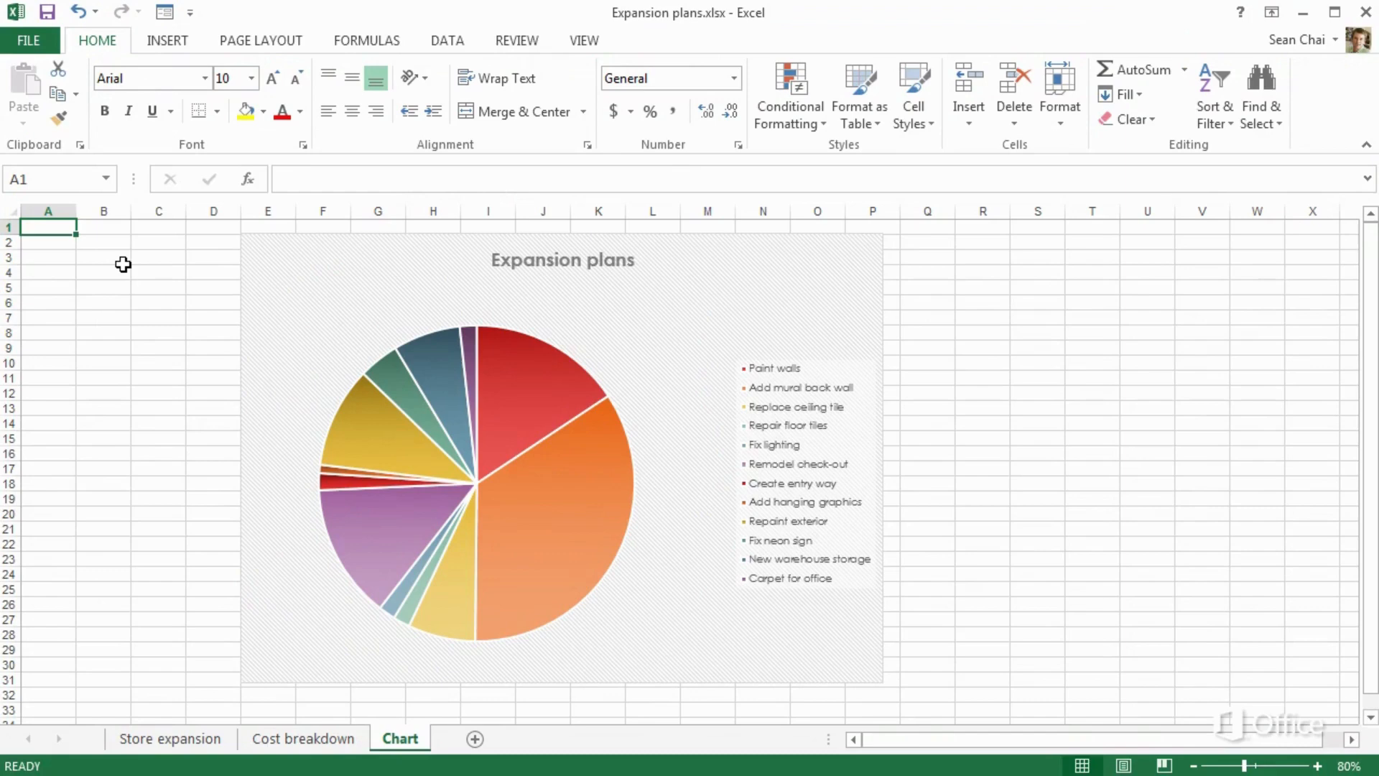
Run Check Compatibility for Excel 97-2003 and review the flagged table-reference formula issue
{"action": "left_click", "coordinate": [44, 46]}
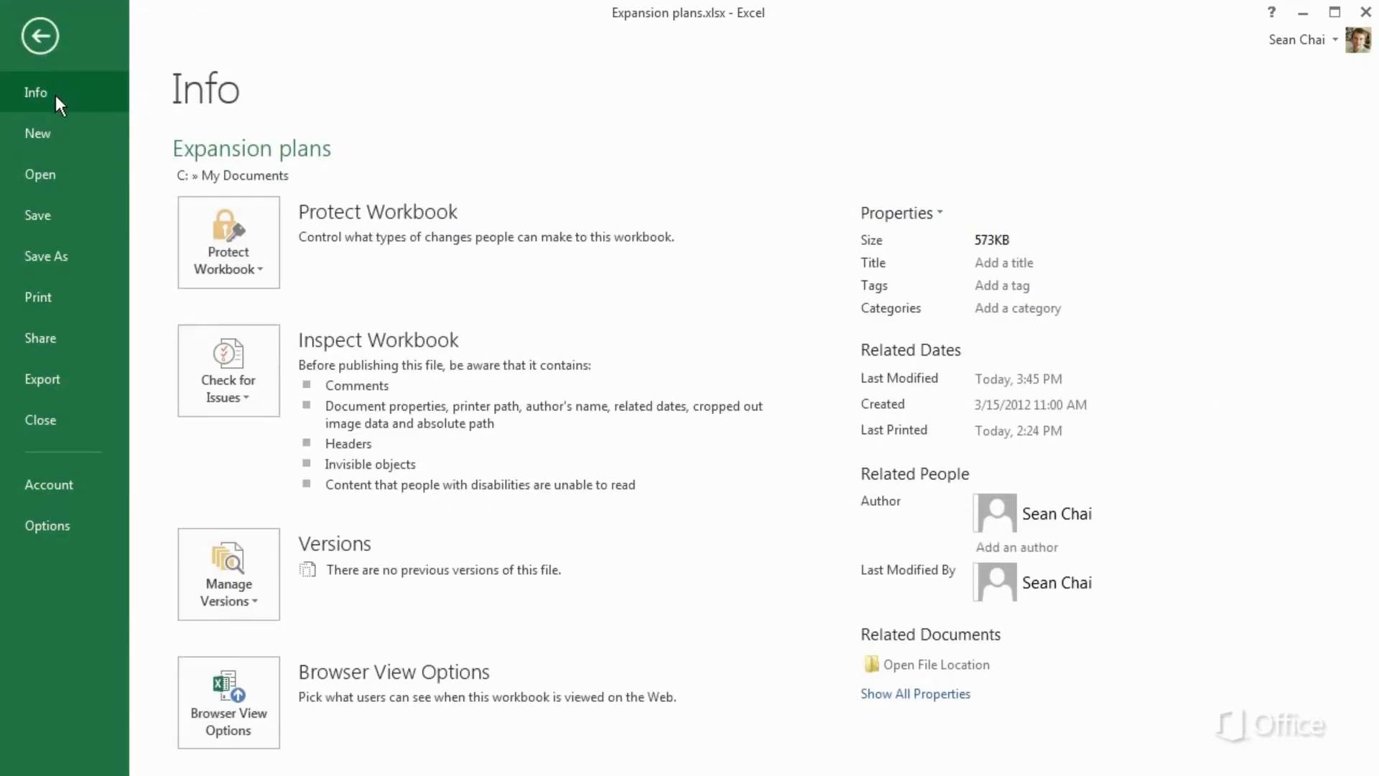
{"action": "left_click", "coordinate": [197, 343]}
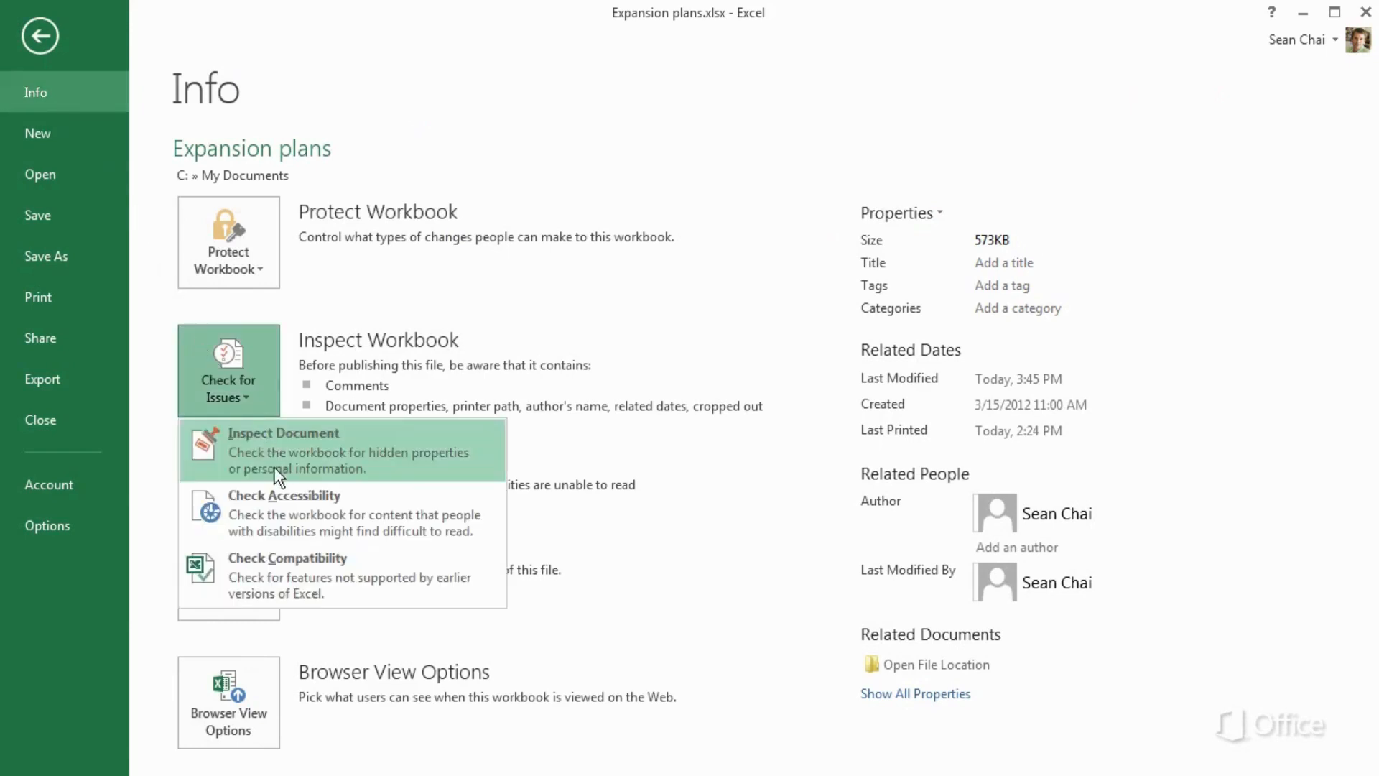
{"action": "left_click", "coordinate": [274, 562]}
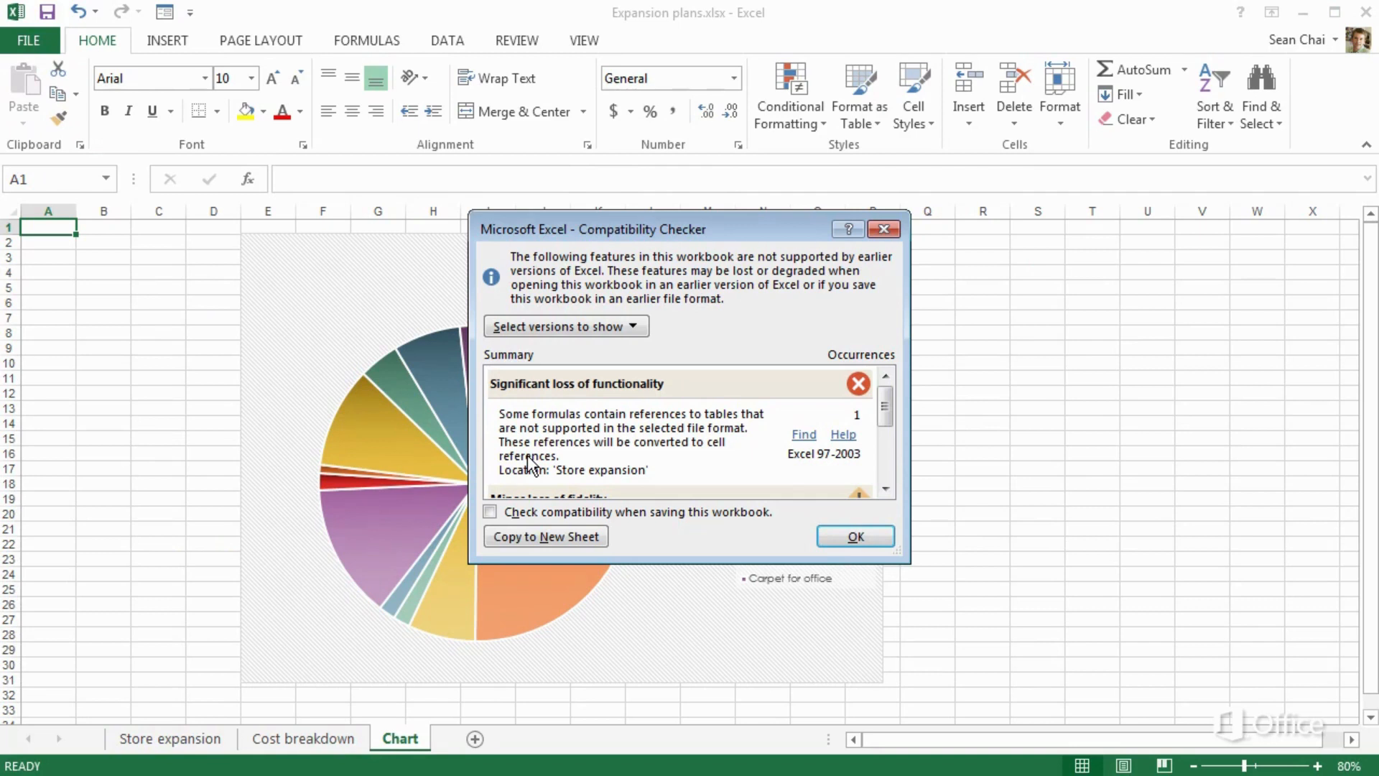
{"action": "left_click", "coordinate": [846, 538]}
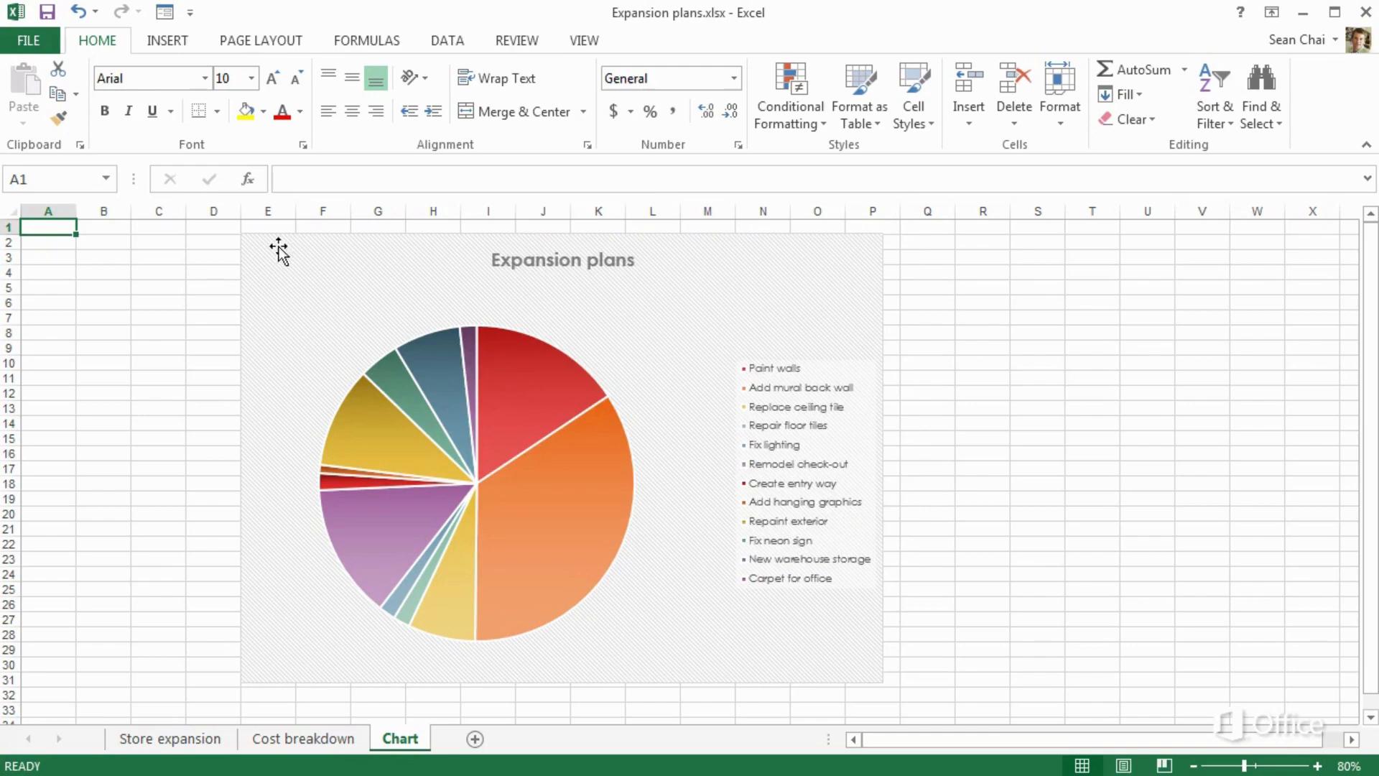
{"action": "left_click", "coordinate": [43, 43]}
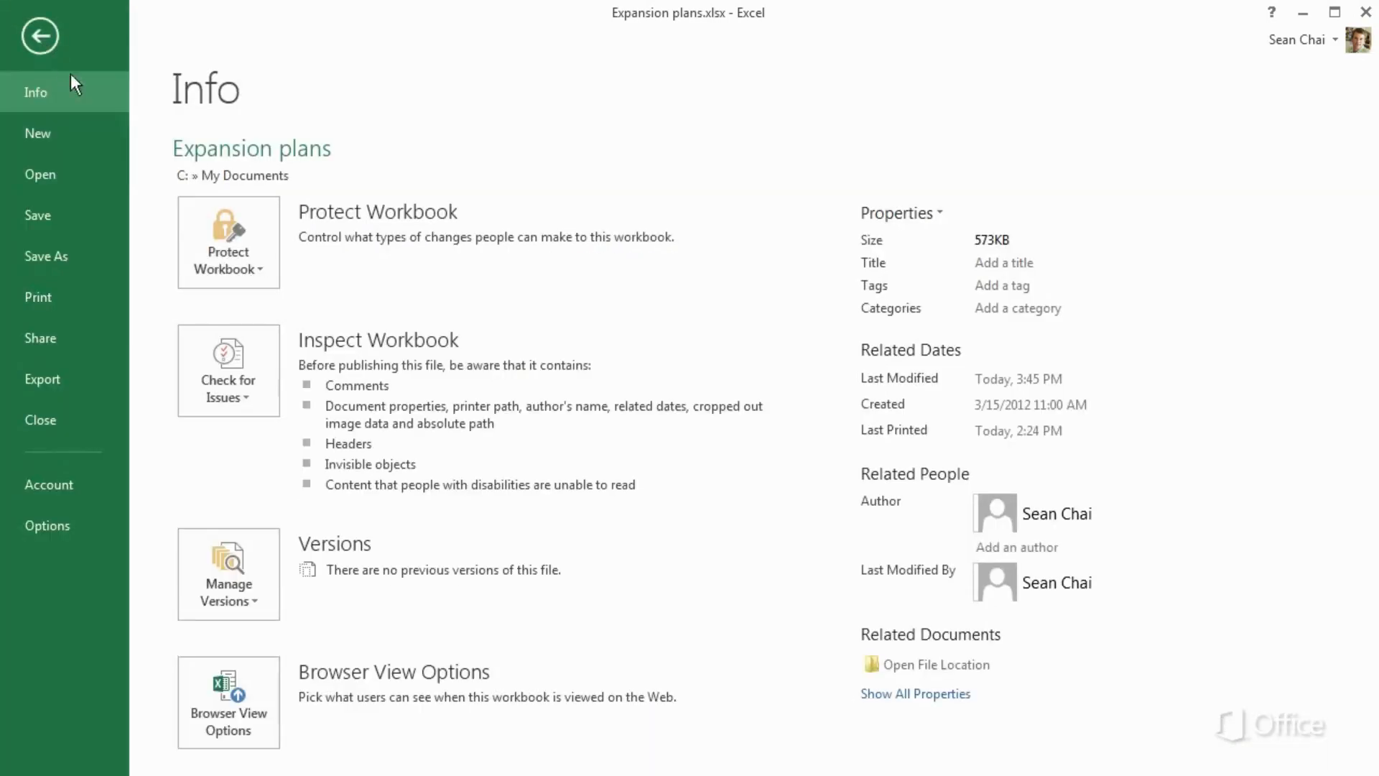
Save a copy to OneDrive as an Excel 97-2003 Workbook (*.xls)
{"action": "left_click", "coordinate": [117, 262]}
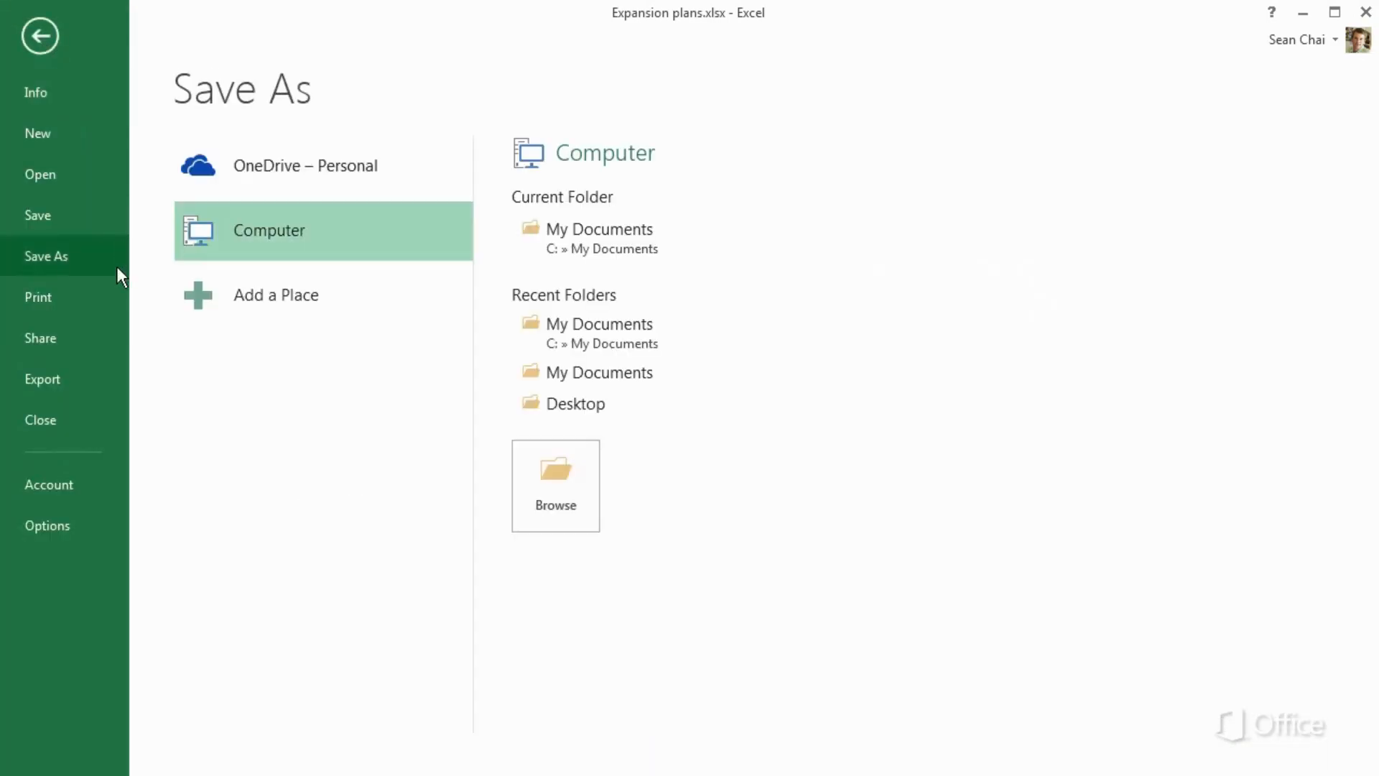
{"action": "left_click", "coordinate": [199, 173]}
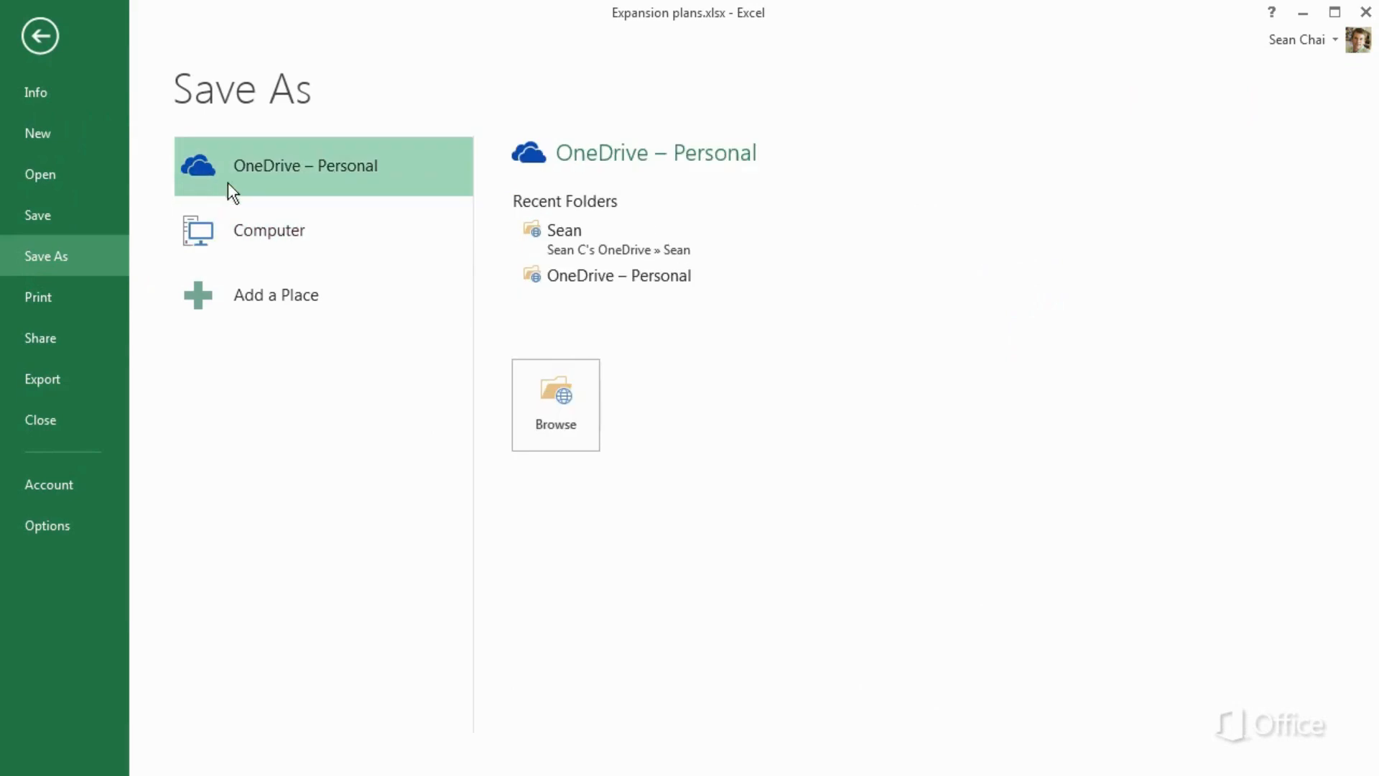
{"action": "left_click", "coordinate": [543, 377]}
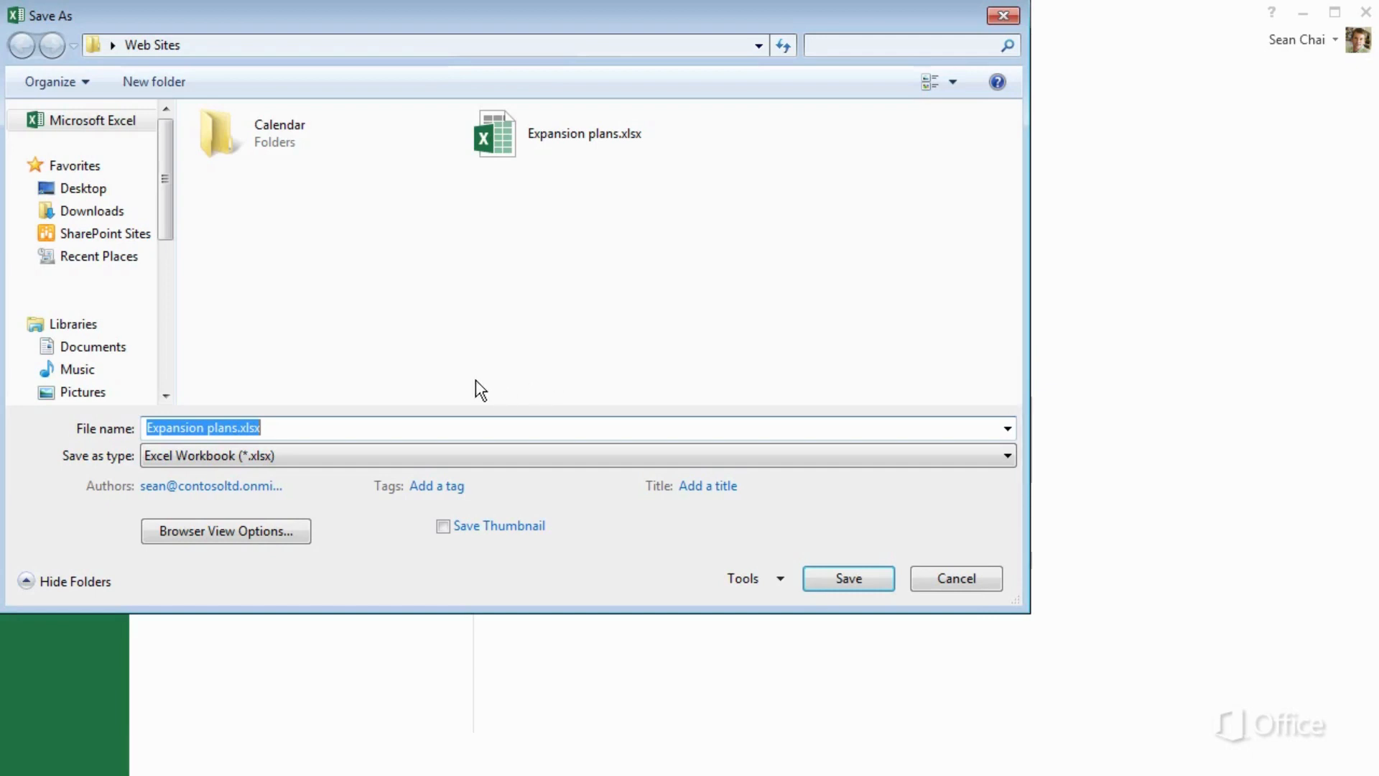
{"action": "left_click", "coordinate": [366, 456]}
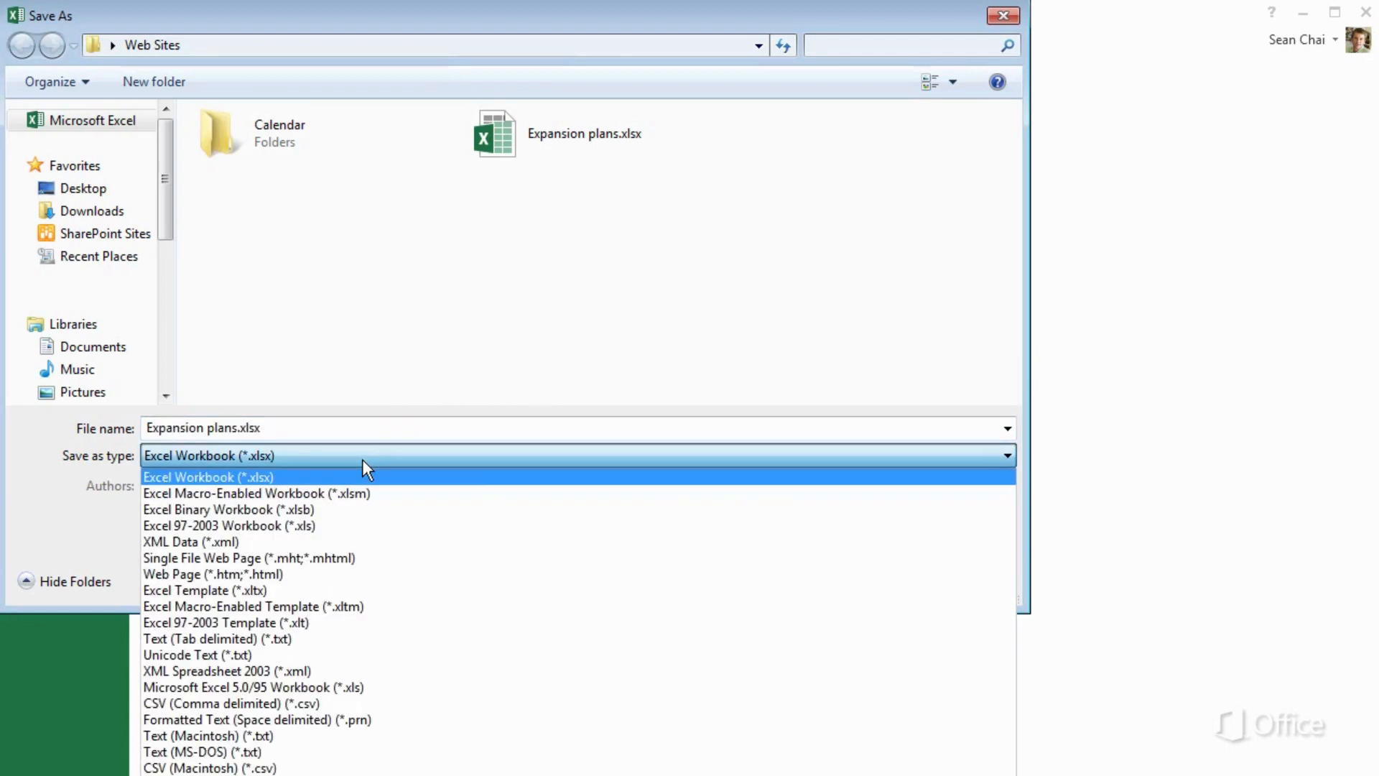
{"action": "left_click", "coordinate": [334, 523]}
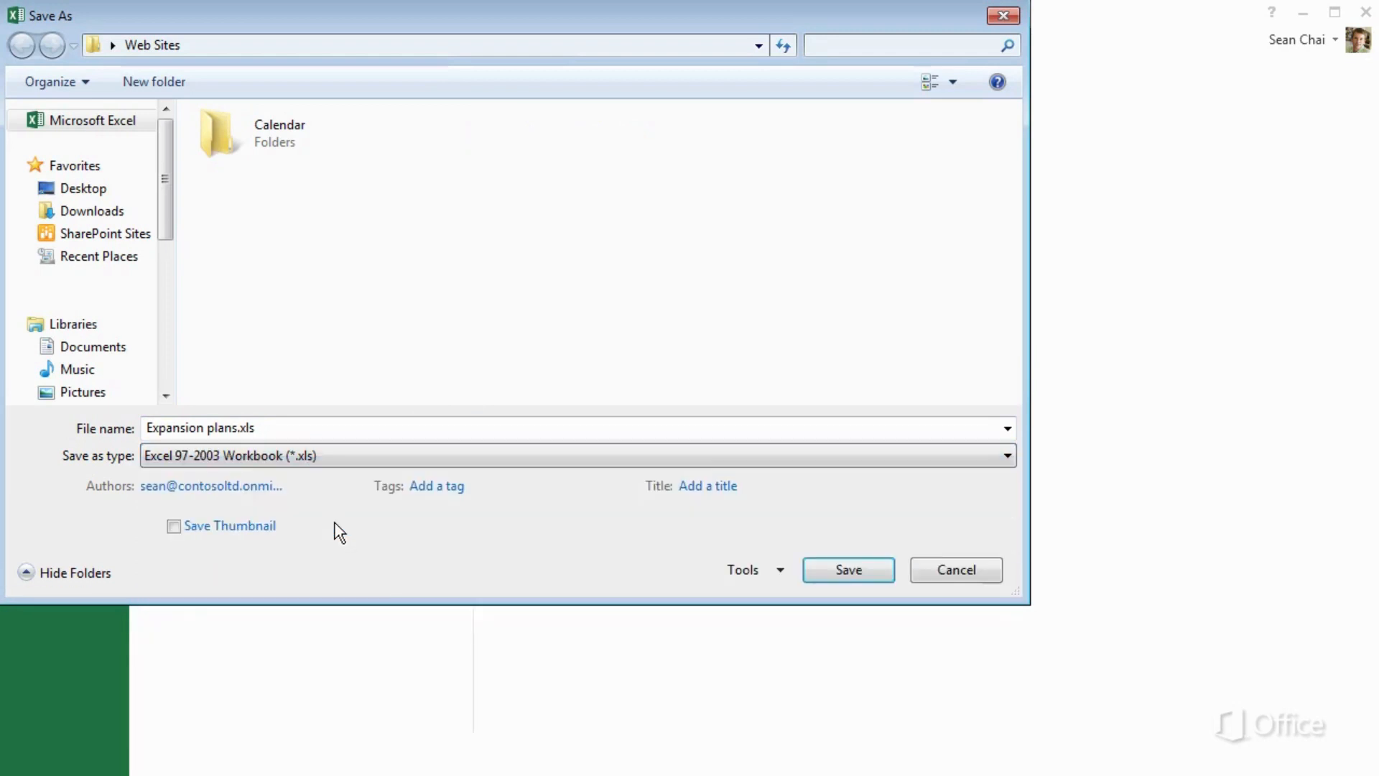
{"action": "left_click", "coordinate": [820, 573]}
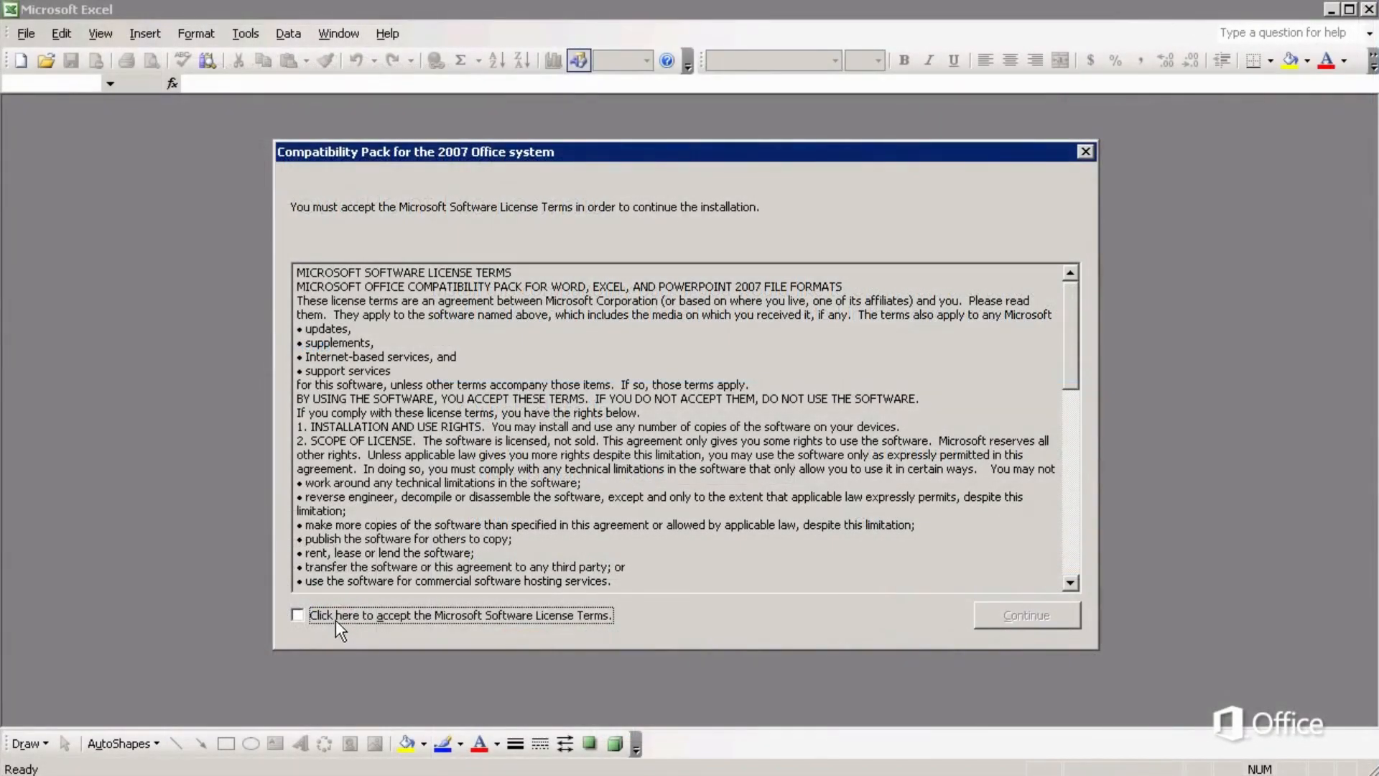
Accept the Office Compatibility Pack license terms in the installer
{"action": "left_click", "coordinate": [334, 619]}
Finish installing the Compatibility Pack and open Expansion plans.xlsx from the Desktop
{"action": "left_click", "coordinate": [992, 610]}
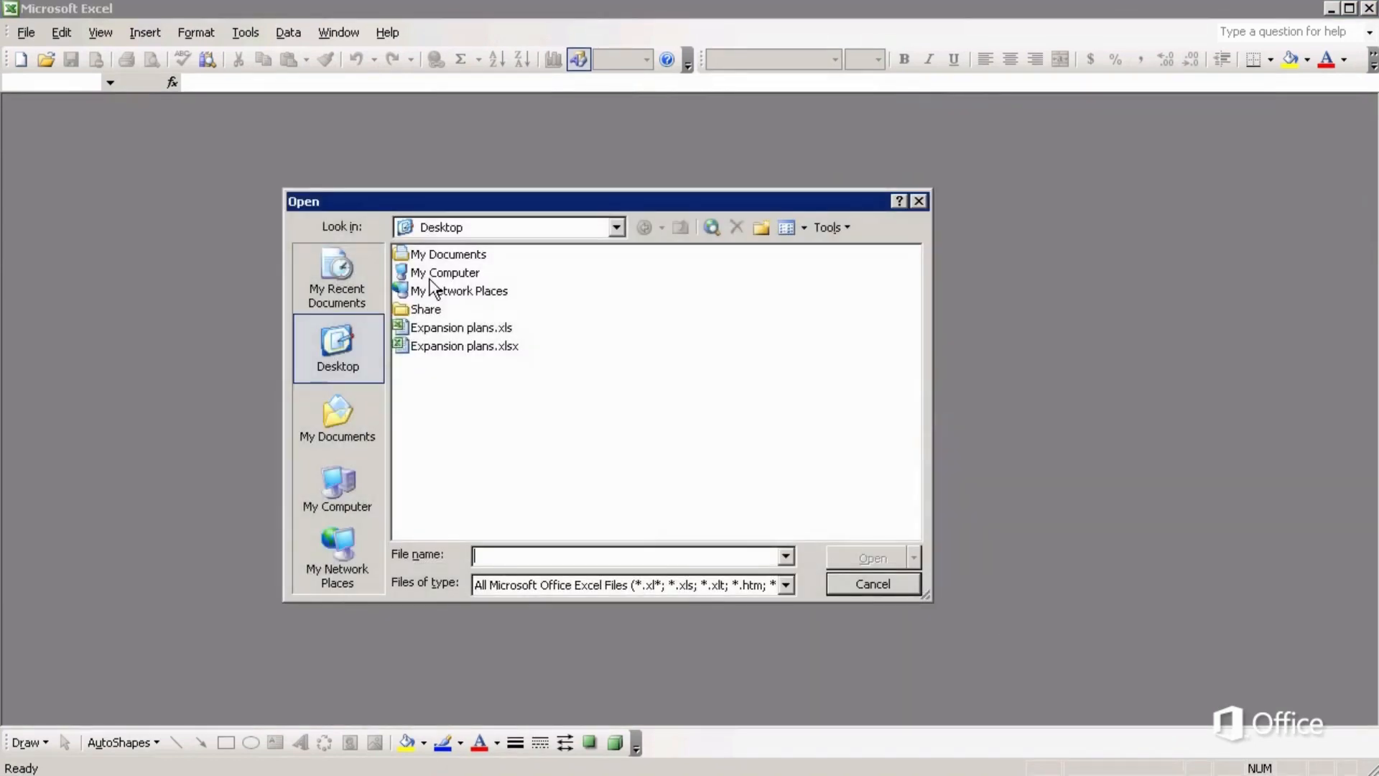
{"action": "left_click", "coordinate": [515, 349]}
{"action": "left_click", "coordinate": [855, 554]}
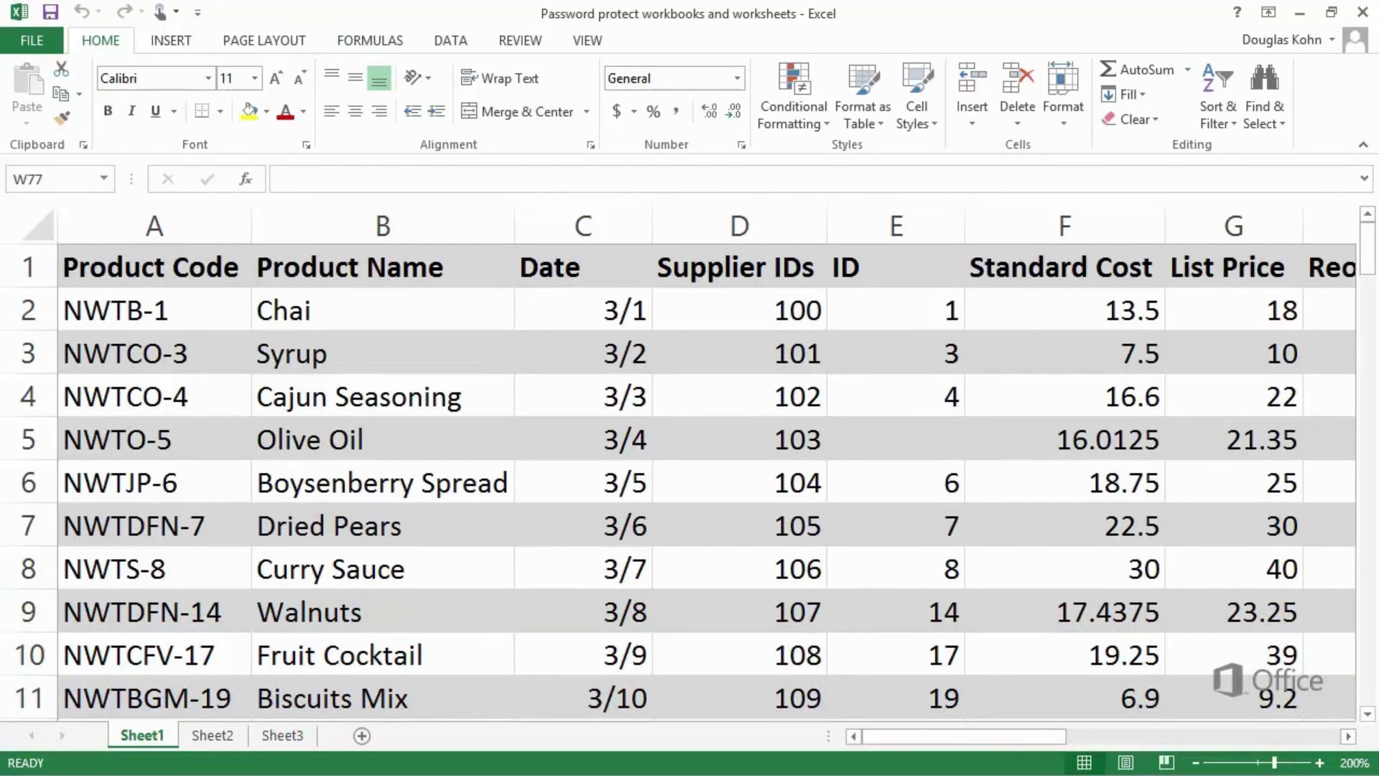
Encrypt the product workbook with a password, entering and confirming it, then save
{"action": "left_click", "coordinate": [223, 350]}
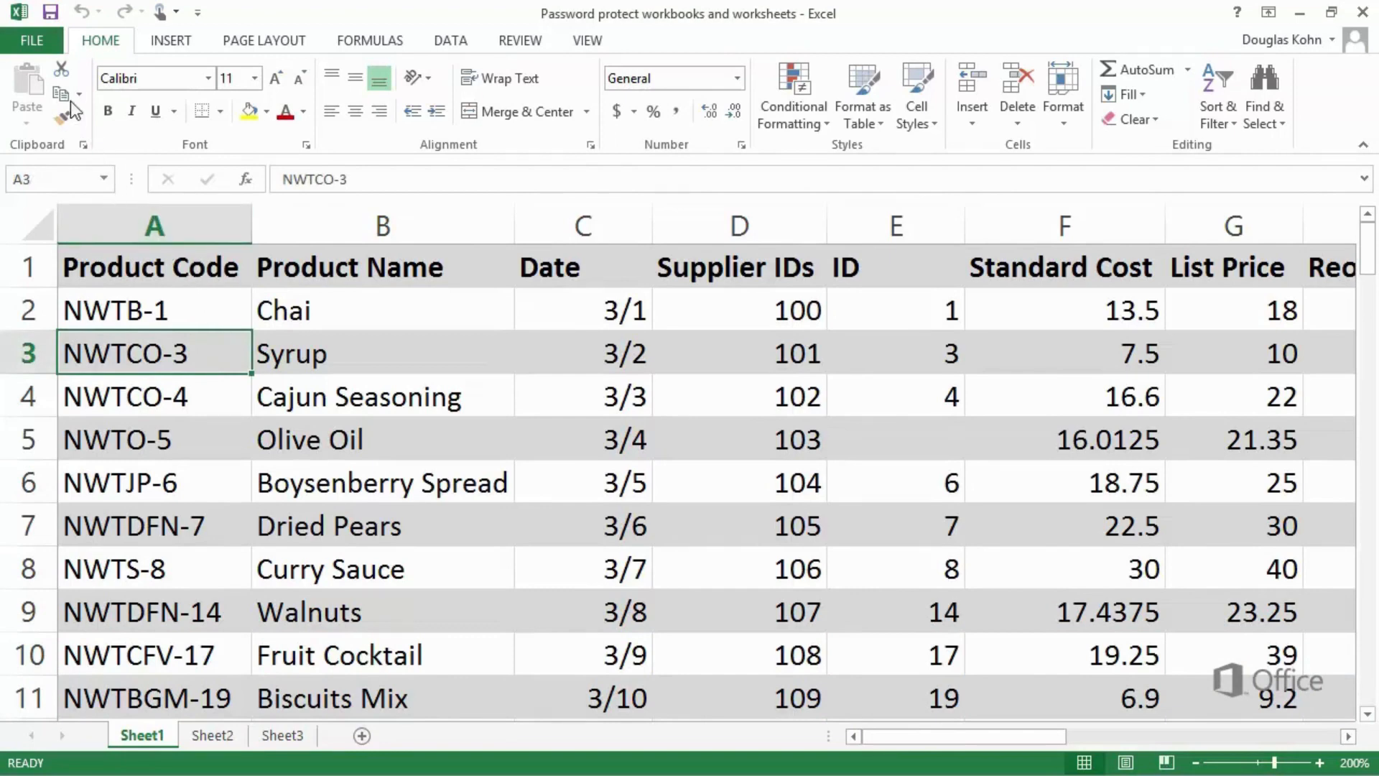
{"action": "left_click", "coordinate": [41, 43]}
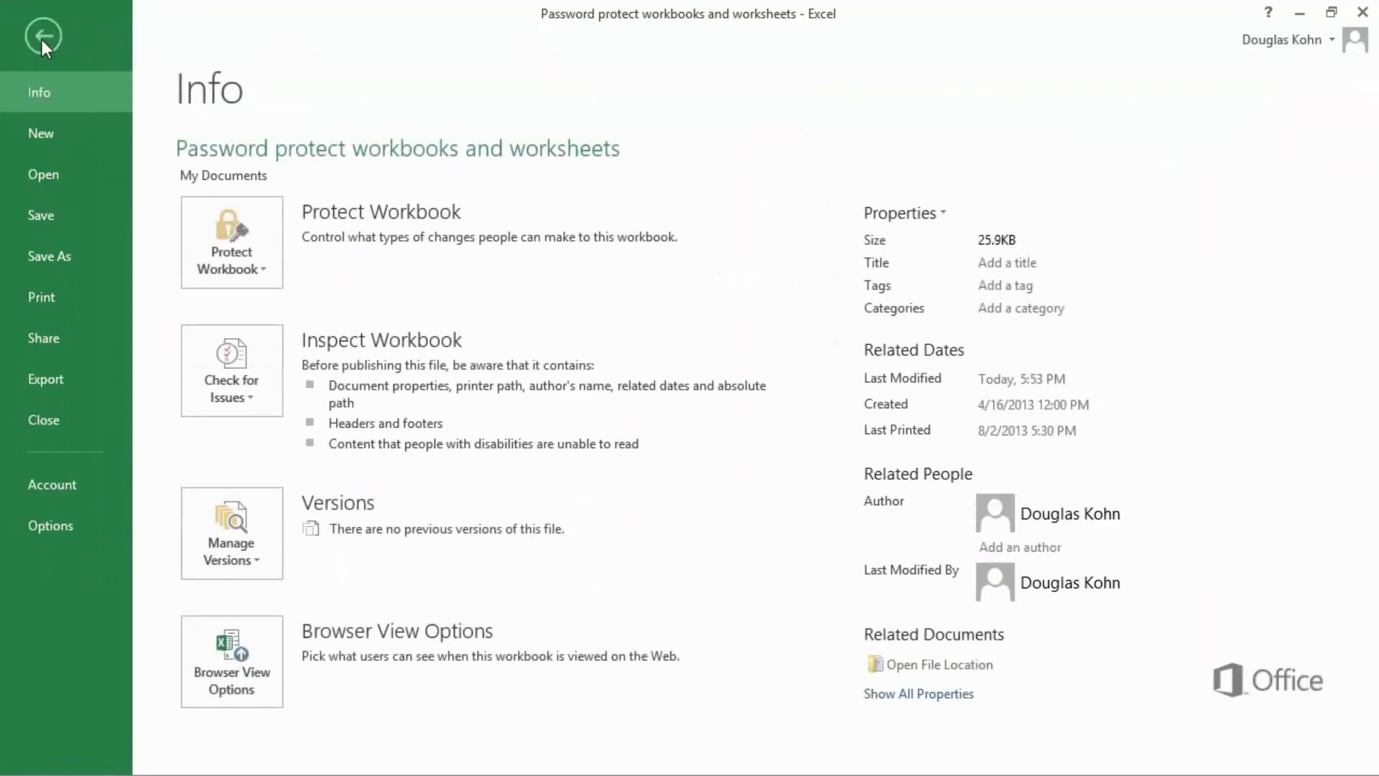
{"action": "left_click", "coordinate": [239, 278]}
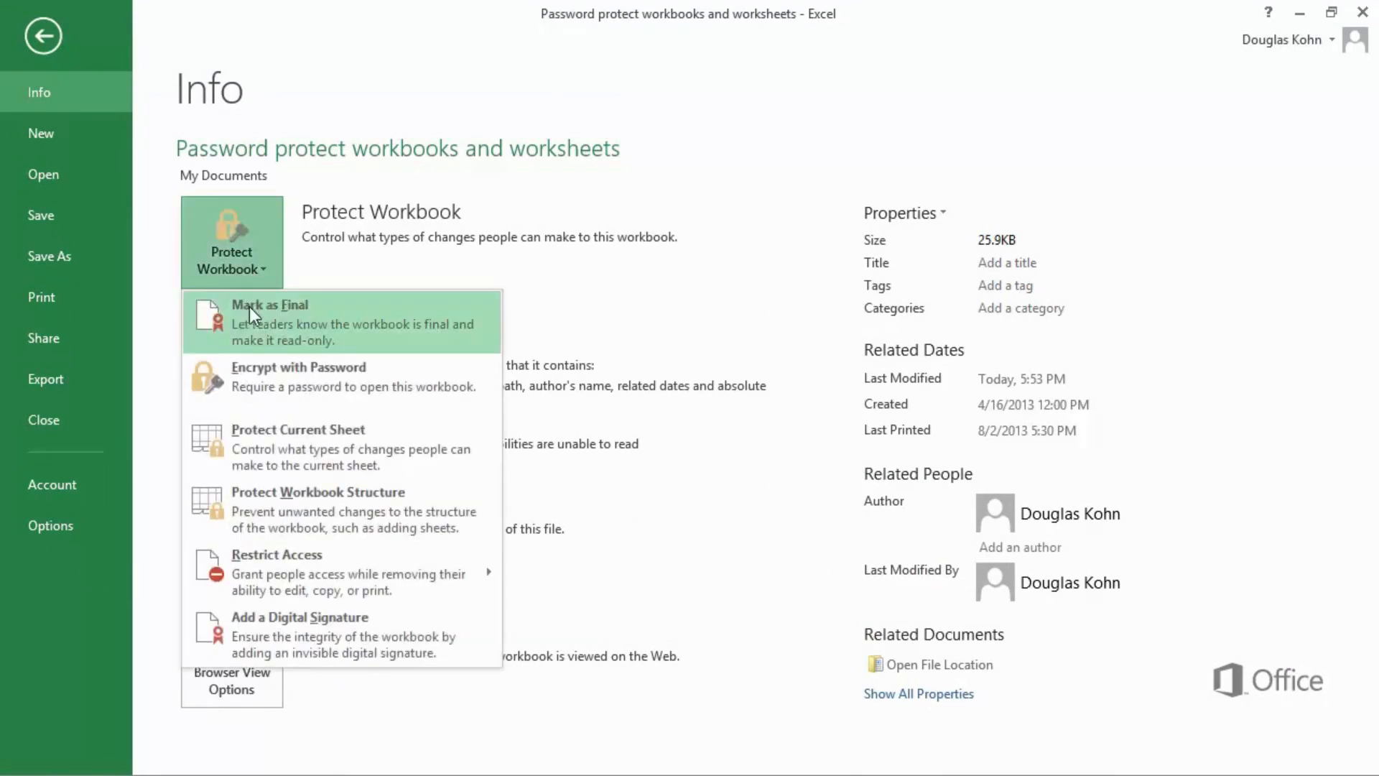
{"action": "left_click", "coordinate": [283, 409]}
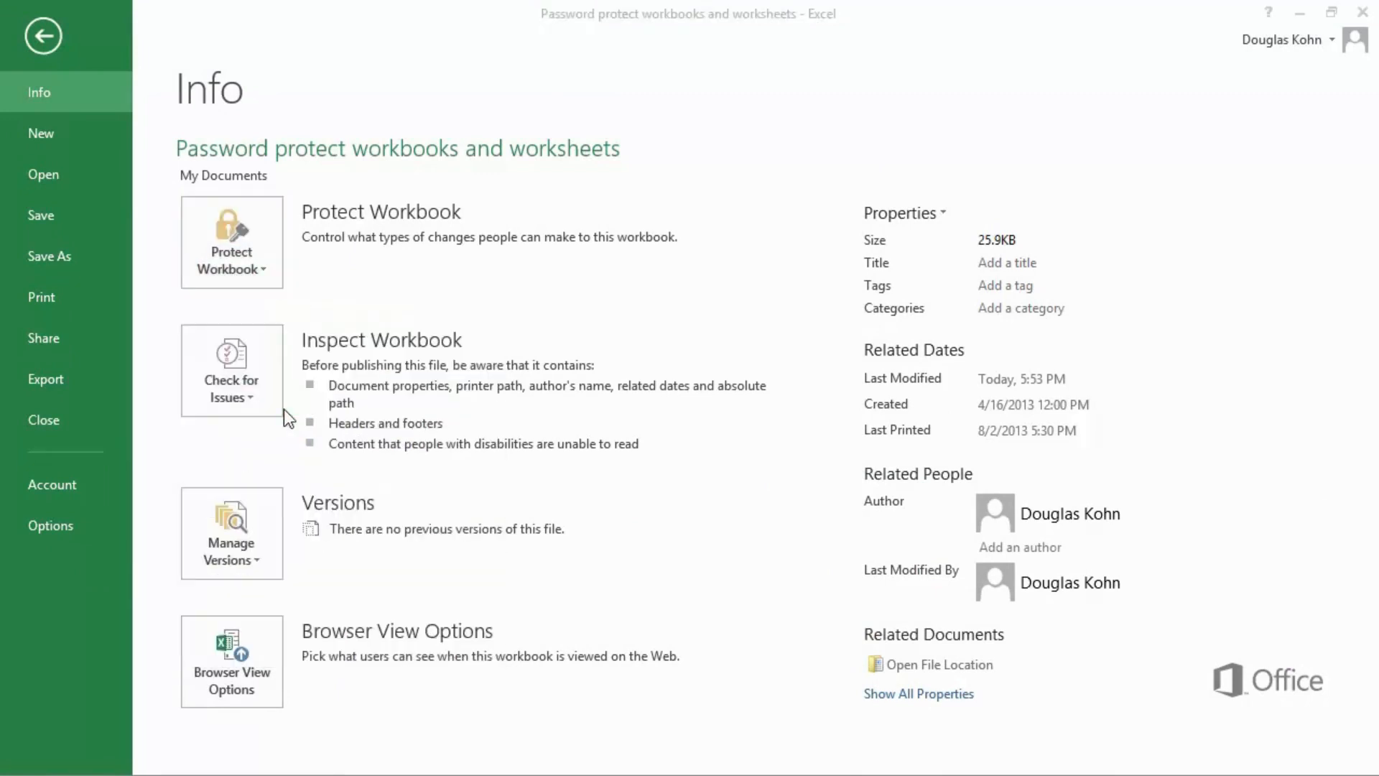
{"action": "type", "text": "test"}
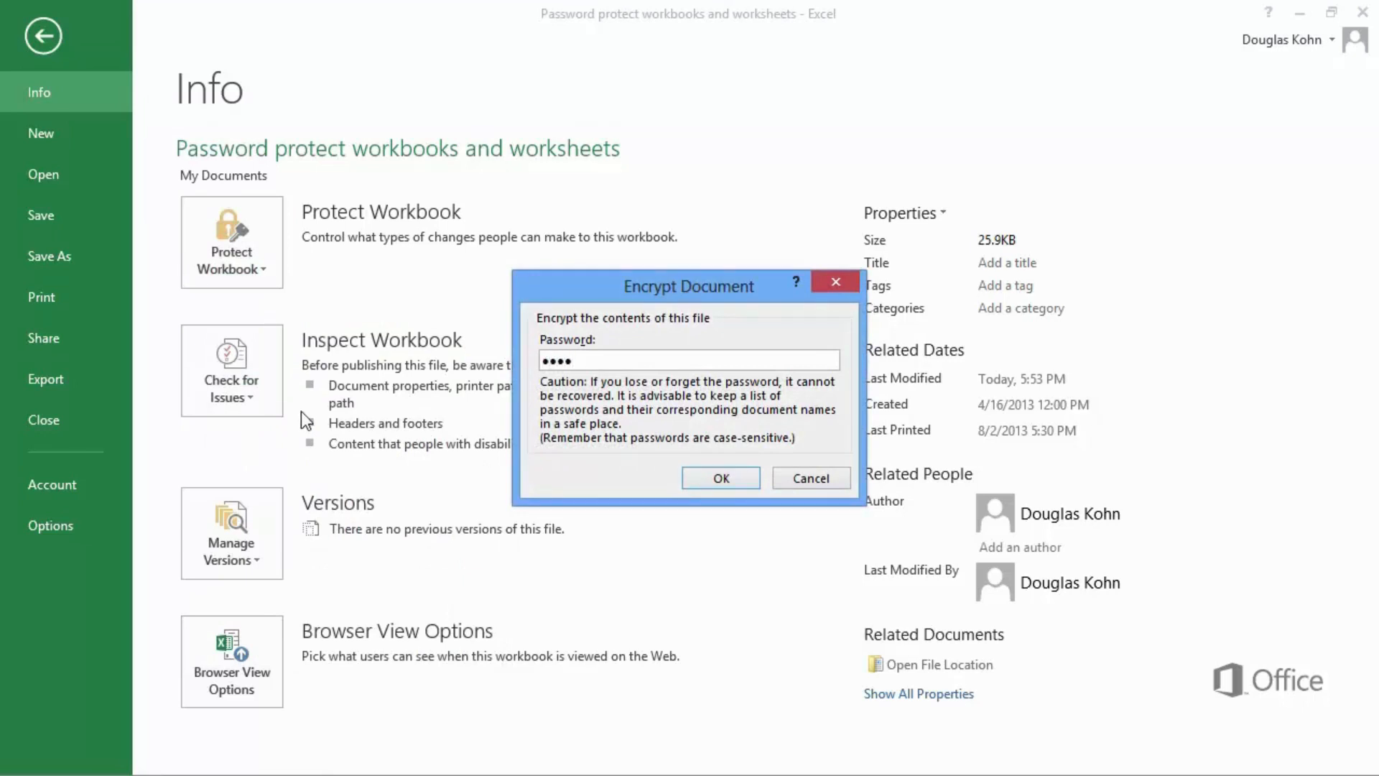
{"action": "left_click", "coordinate": [703, 485]}
{"action": "type", "text": "test"}
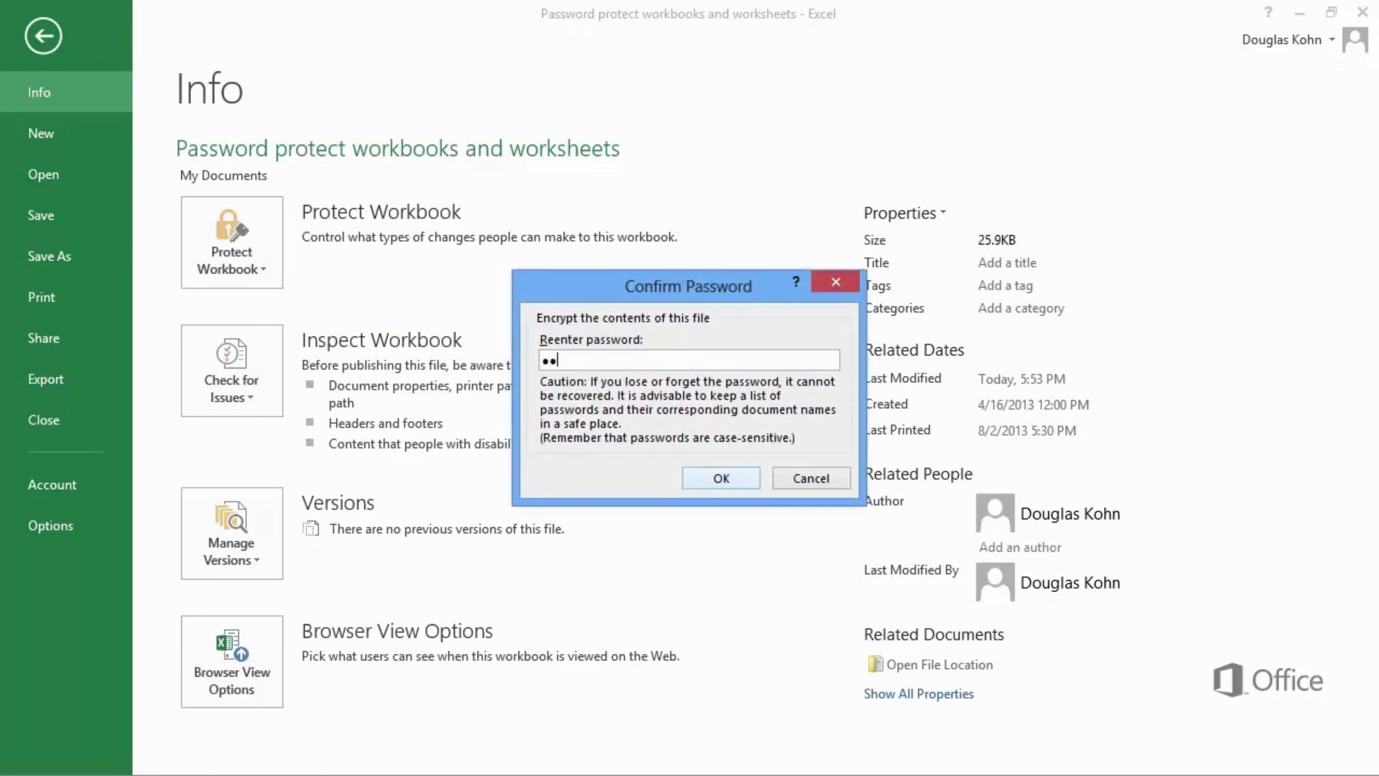
{"action": "left_click", "coordinate": [710, 478]}
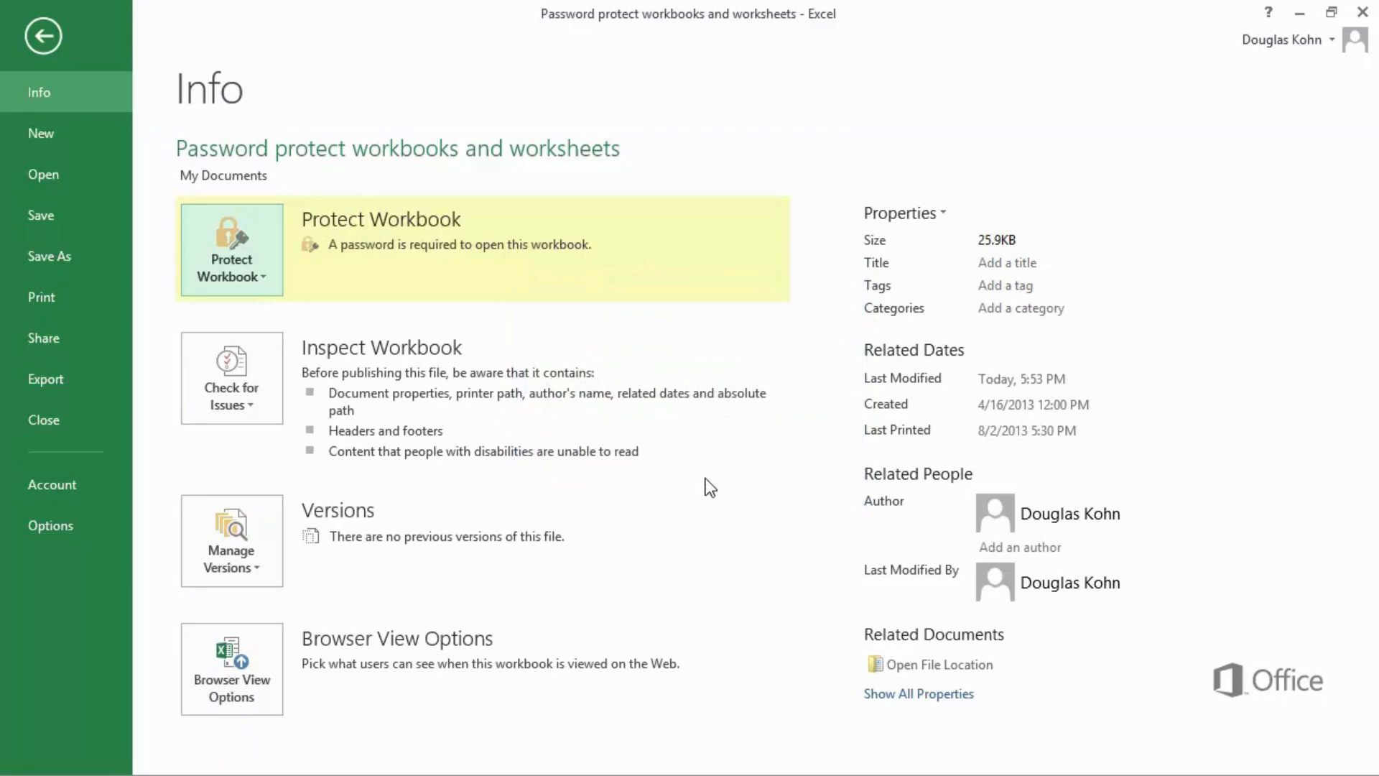
{"action": "left_click", "coordinate": [70, 223]}
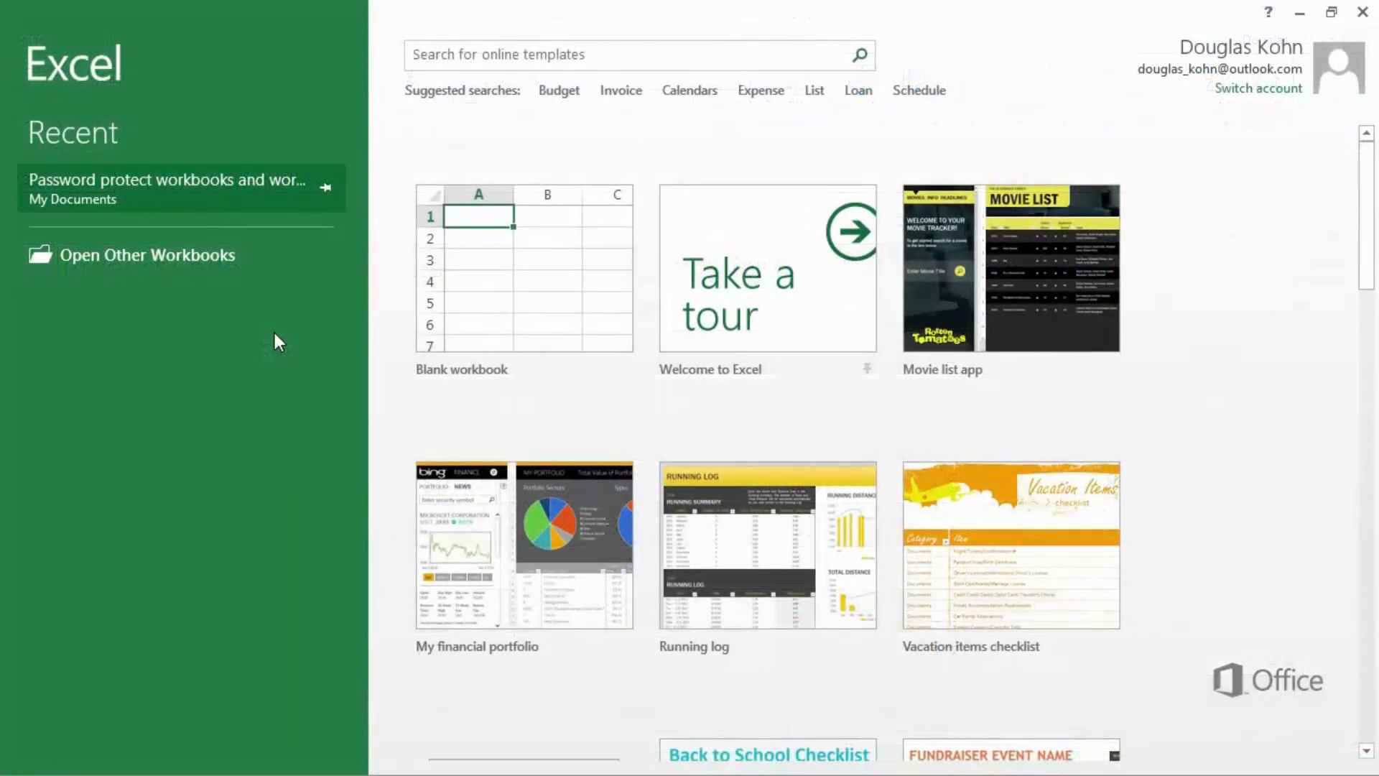
Reopen the encrypted workbook from Recent and supply its password
{"action": "left_click", "coordinate": [266, 184]}
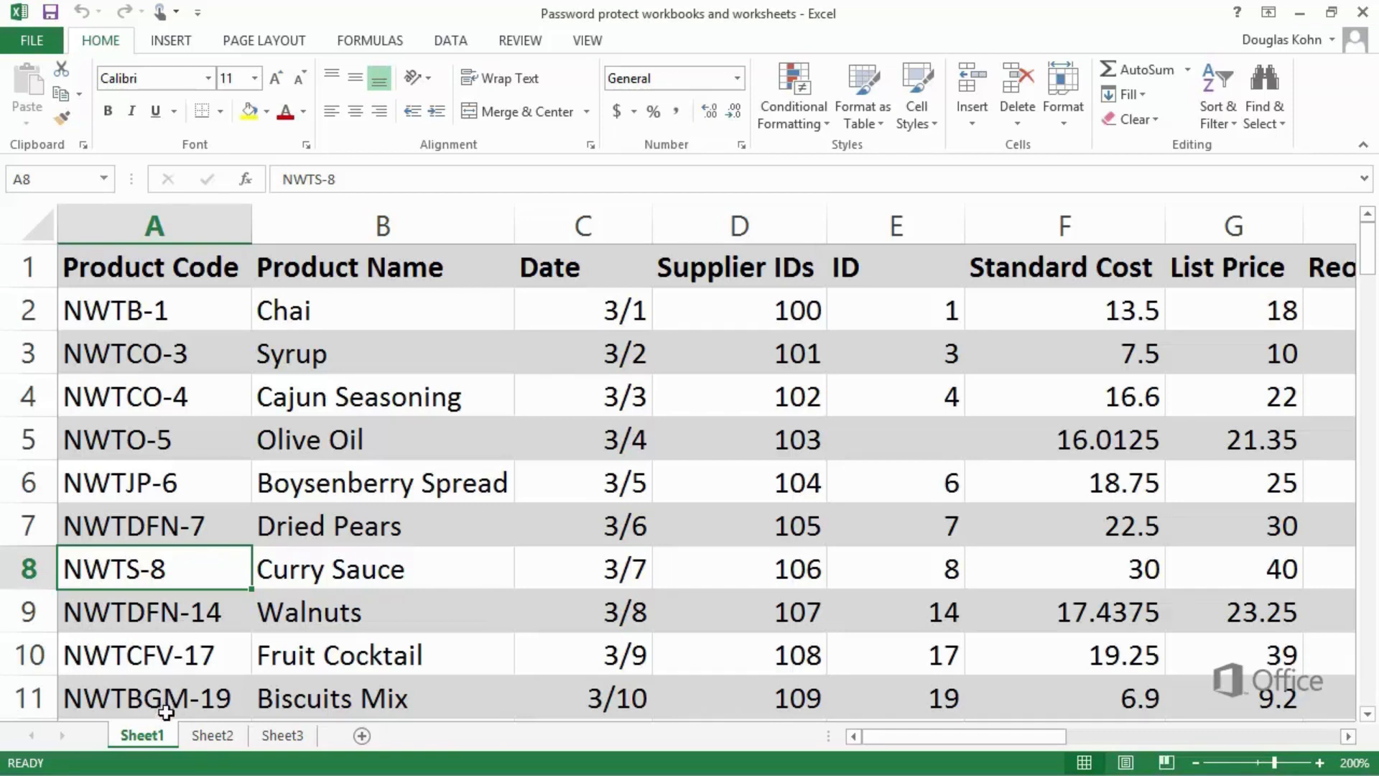
Protect Sheet1 with a password entered twice, then save with Ctrl+S
{"action": "right_click", "coordinate": [158, 734]}
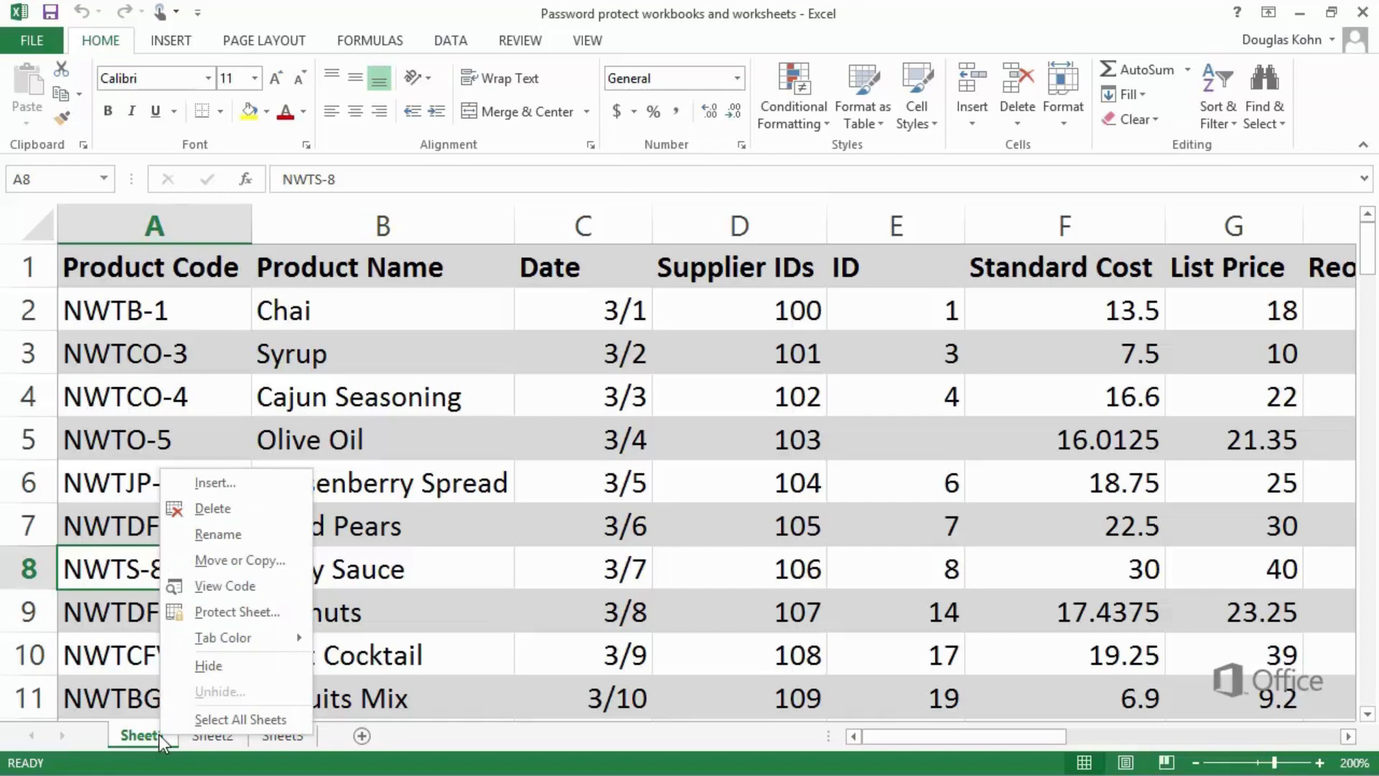
{"action": "left_click", "coordinate": [213, 615]}
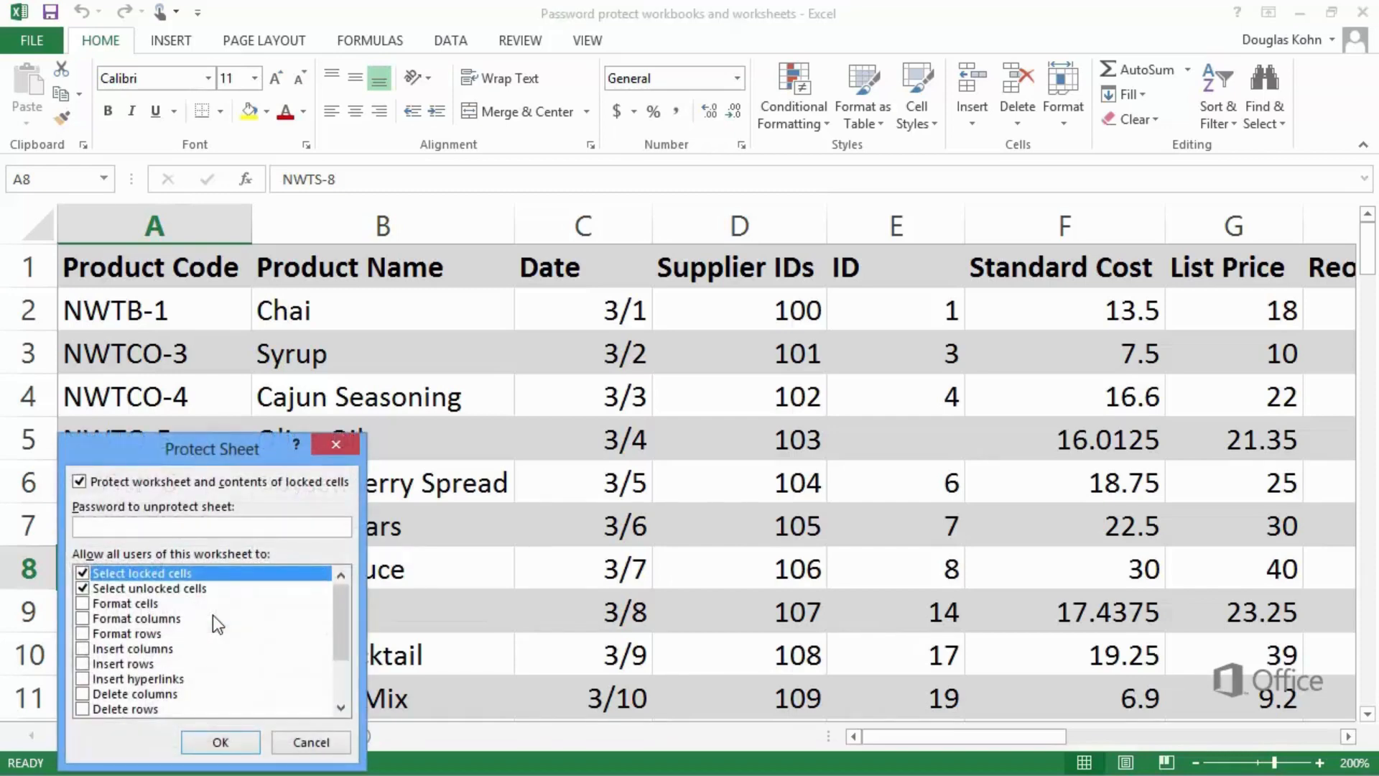
{"action": "type", "text": "1234"}
{"action": "left_click", "coordinate": [220, 742]}
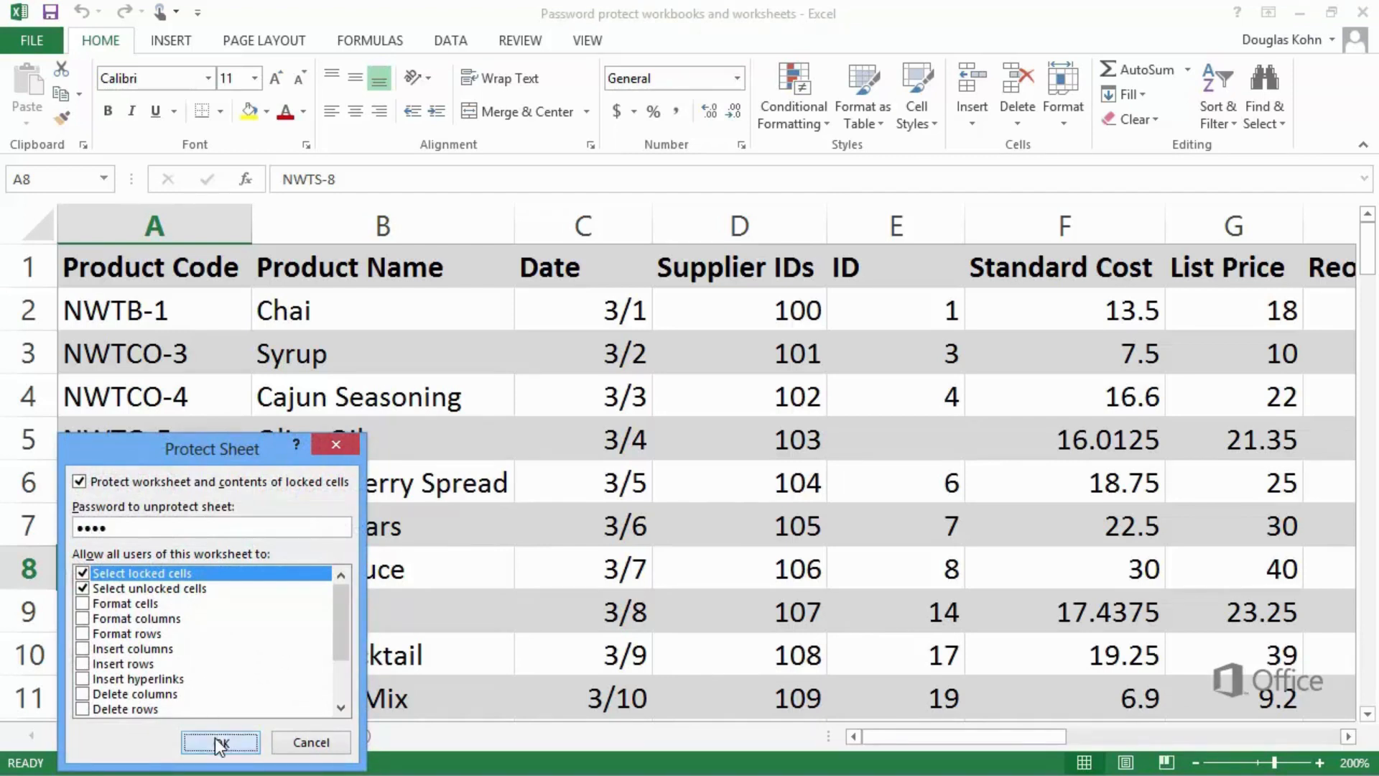
{"action": "type", "text": "1234"}
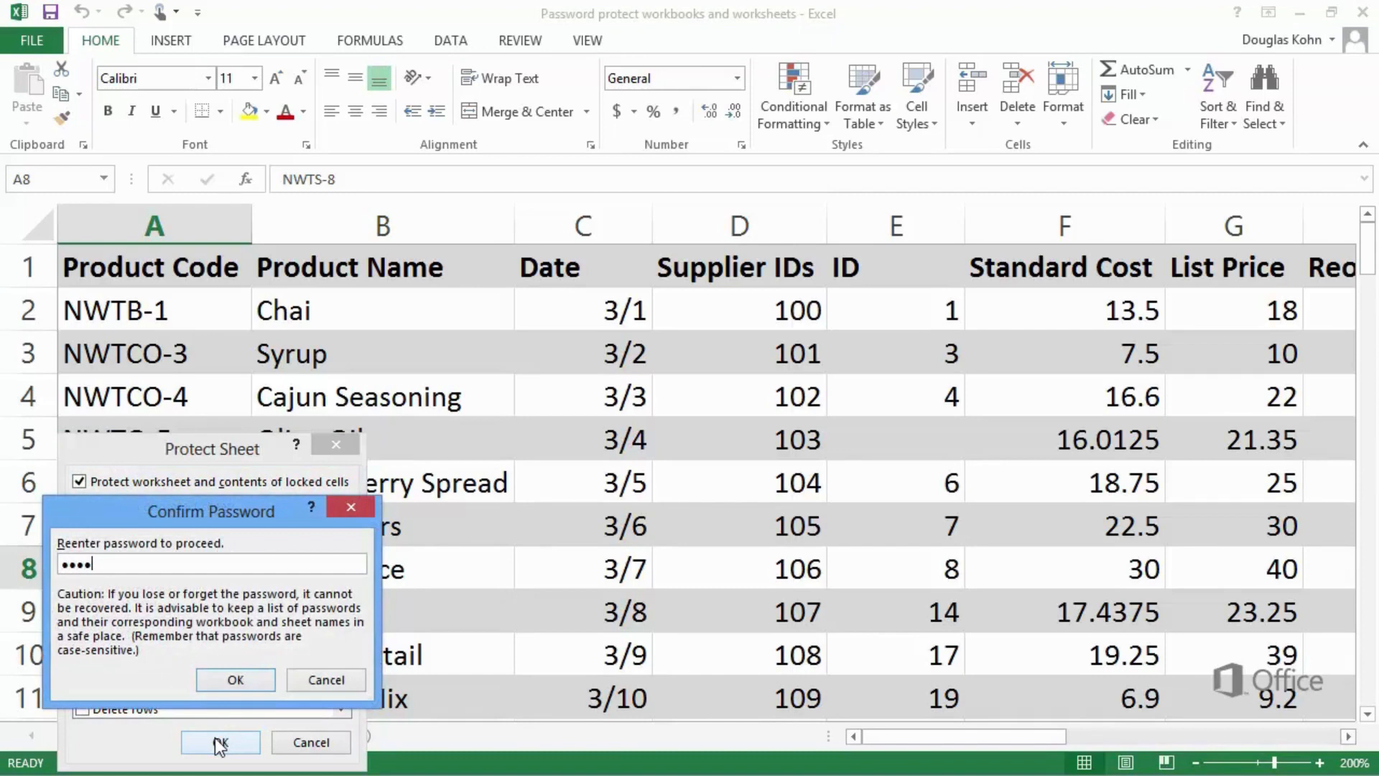
{"action": "left_click", "coordinate": [228, 680]}
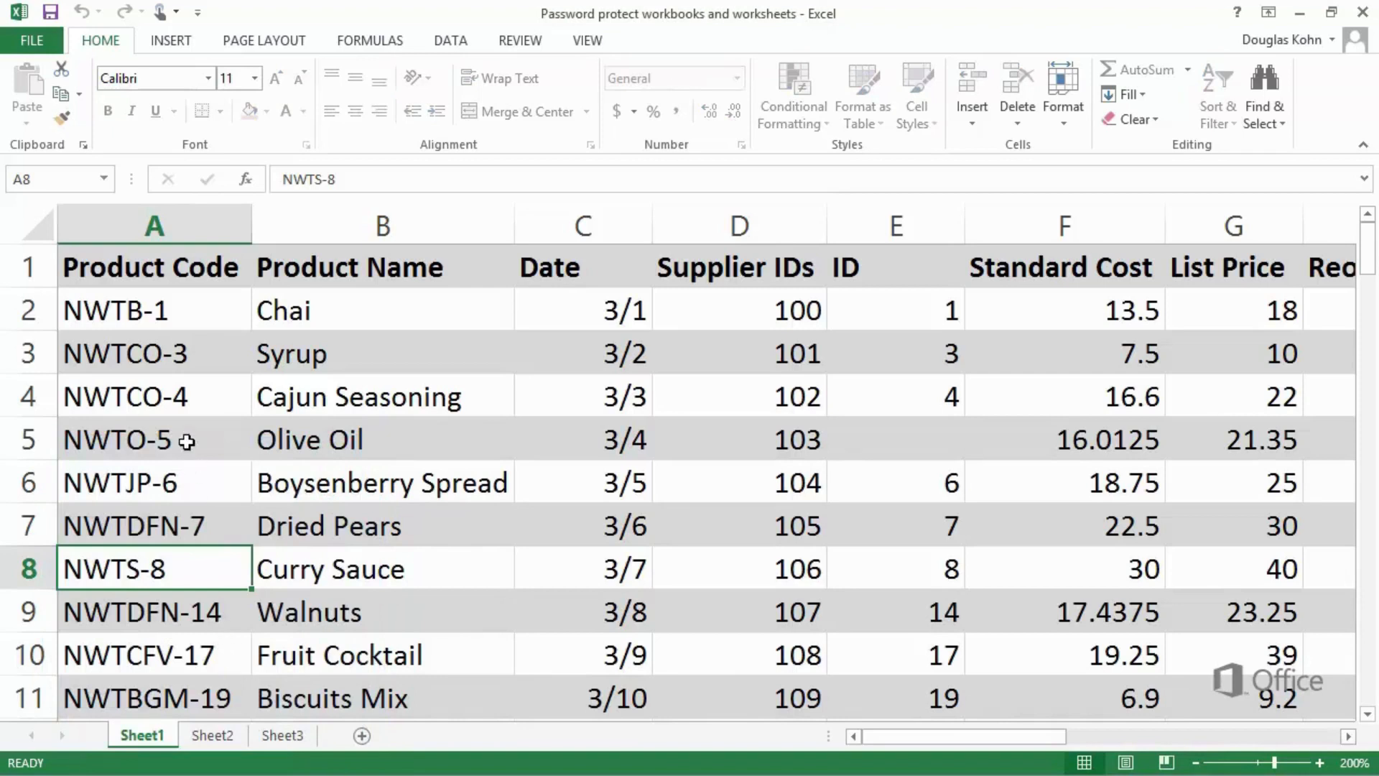
{"action": "left_click", "coordinate": [55, 13]}
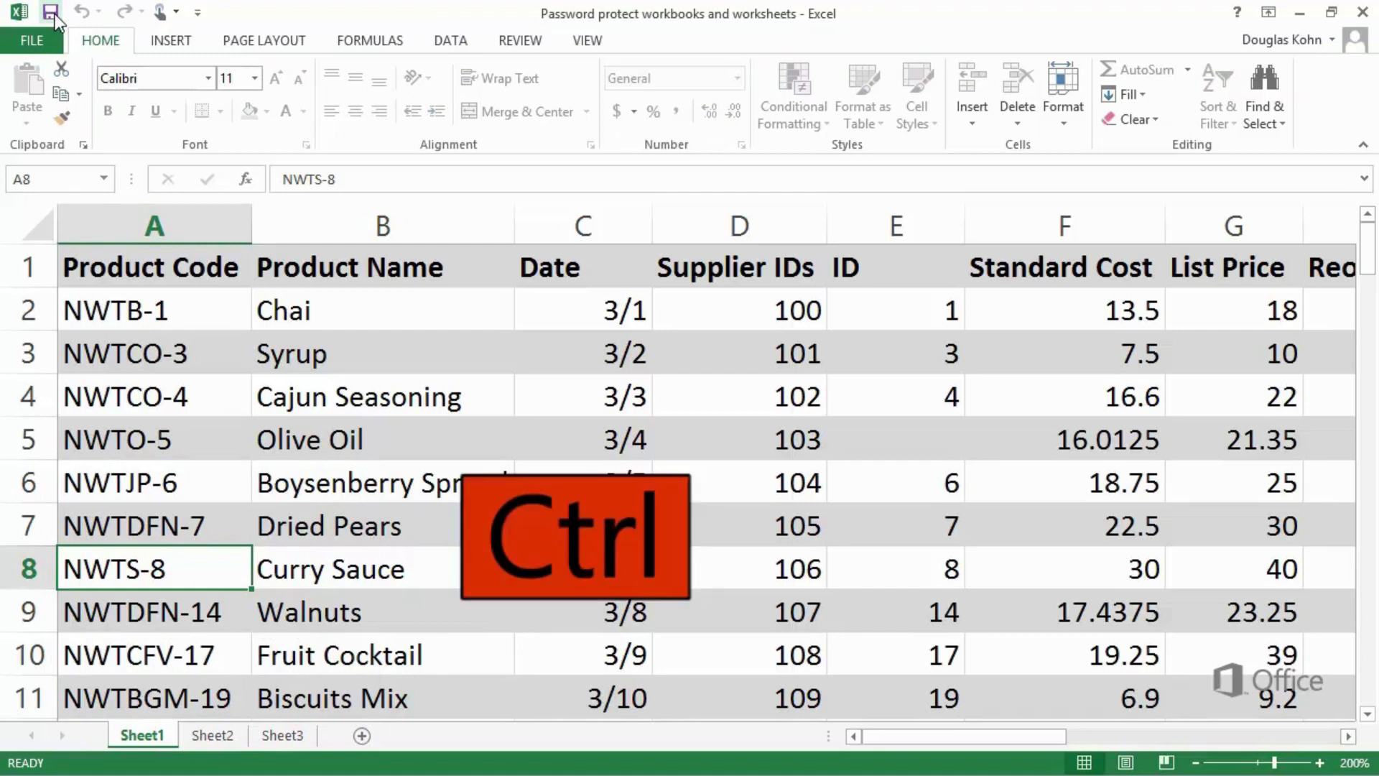
{"action": "key", "text": "ctrl+s"}
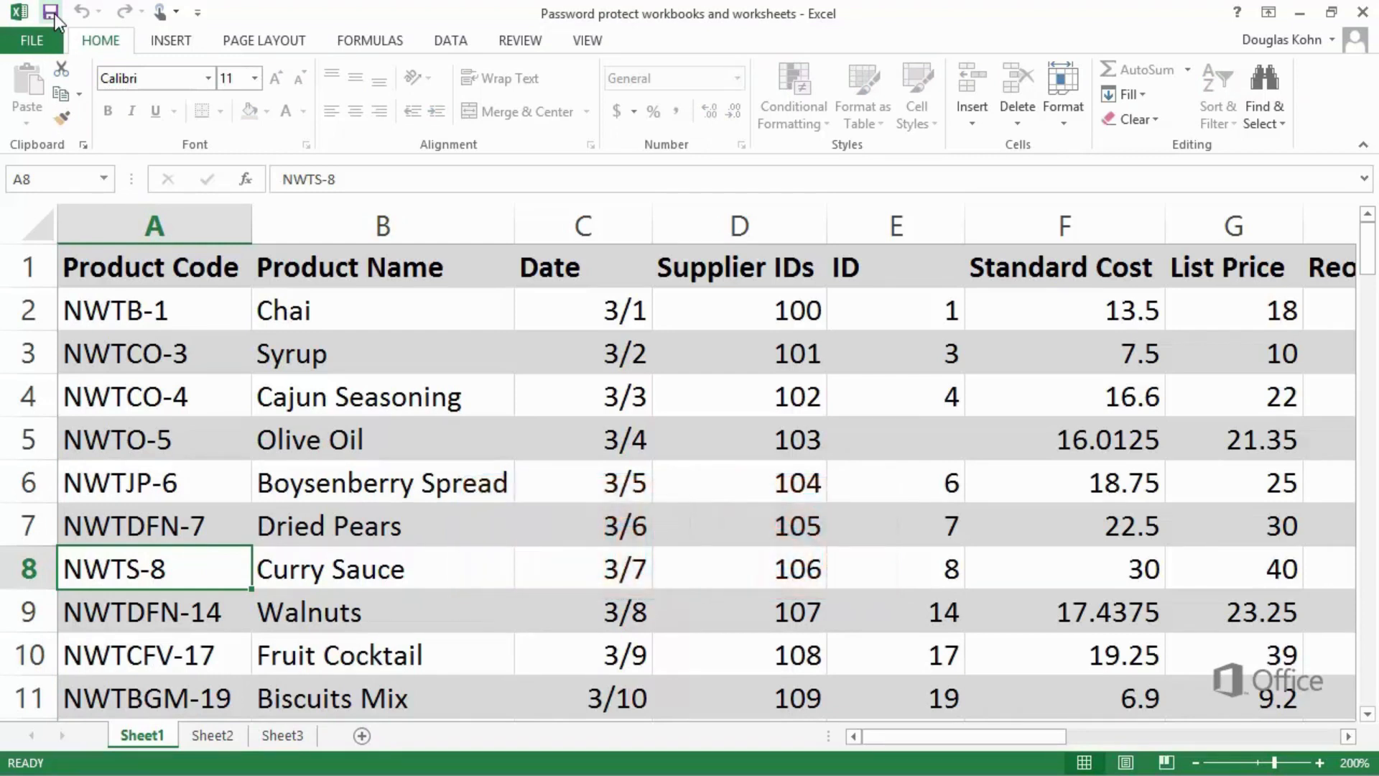
Try editing cell A5 on protected Sheet1 and dismiss the refusal warning
{"action": "left_click", "coordinate": [169, 438]}
{"action": "double_click", "coordinate": [167, 438]}
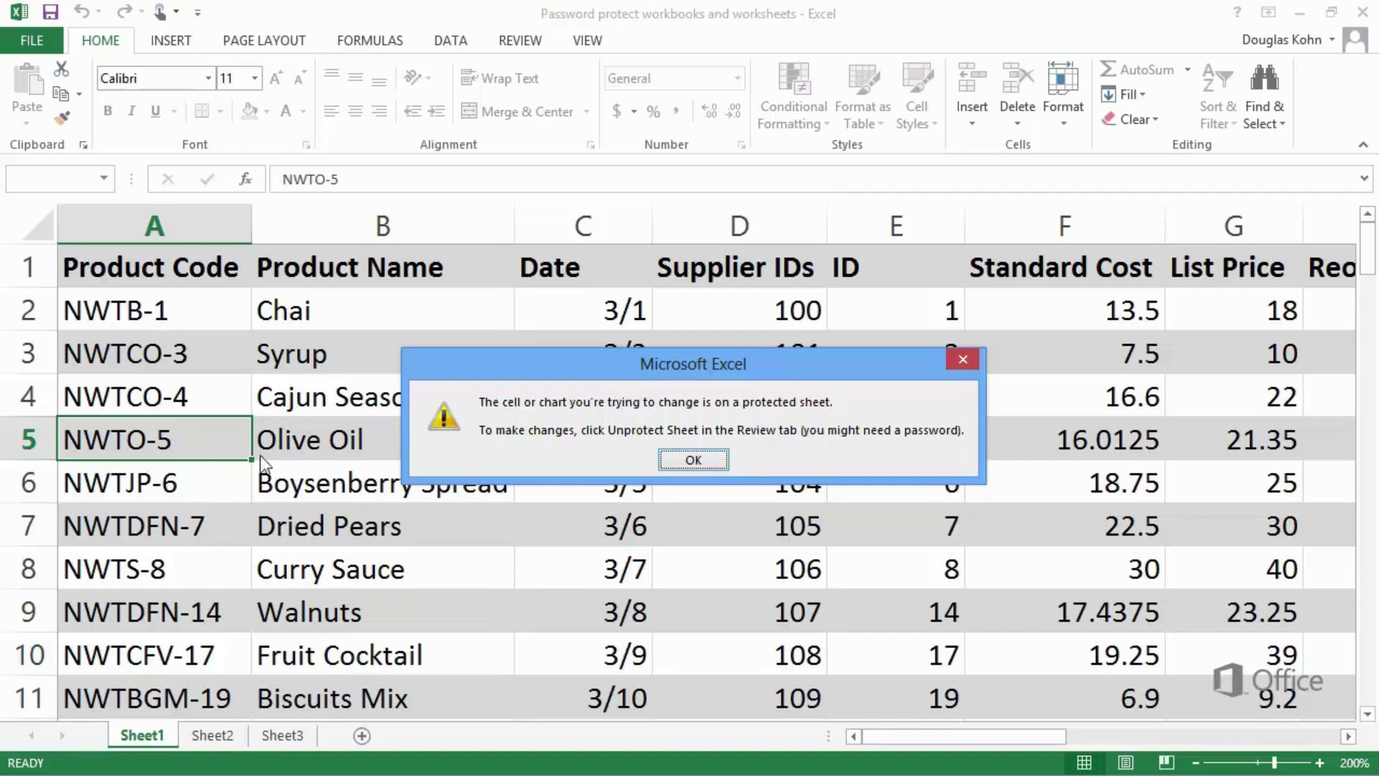
{"action": "left_click", "coordinate": [690, 463]}
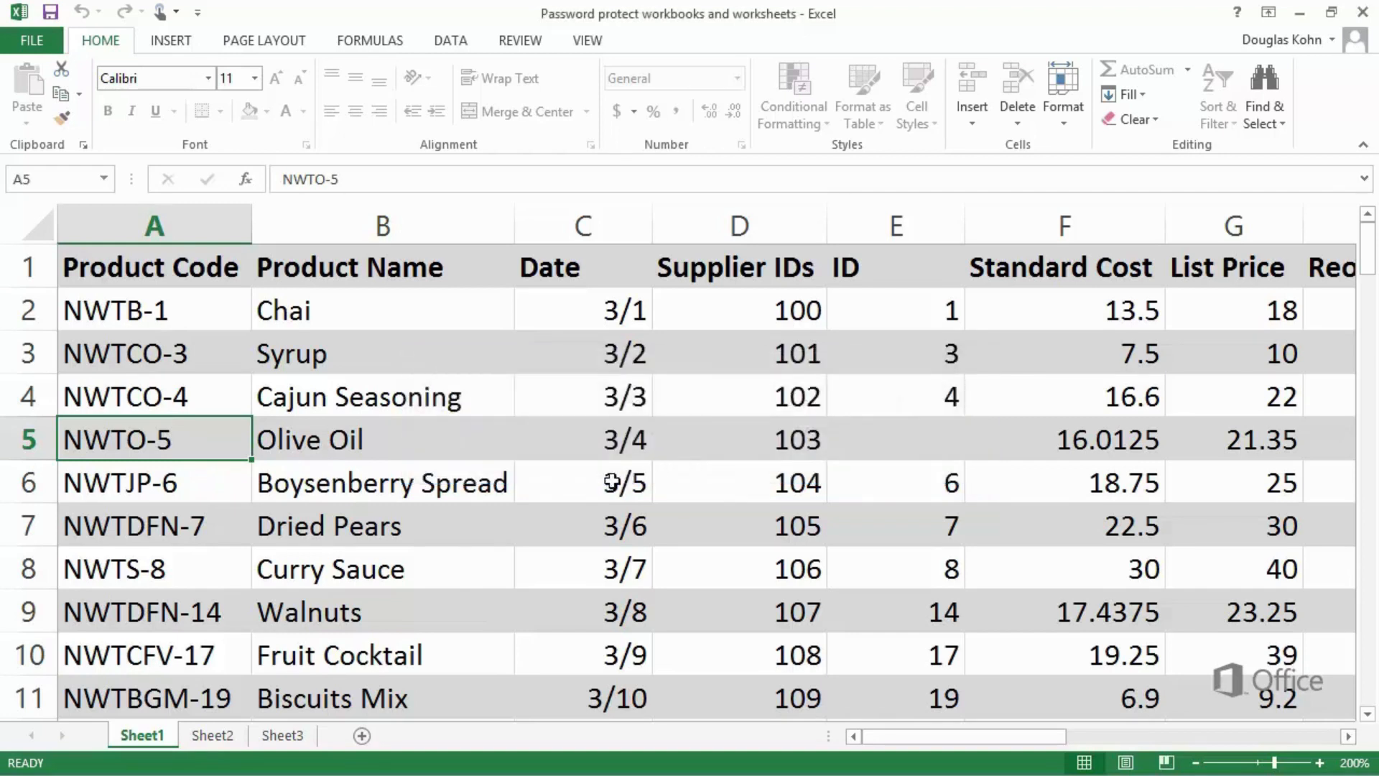
Choose Delete from the Sheet1 tab's right-click menu
{"action": "left_click", "coordinate": [213, 576]}
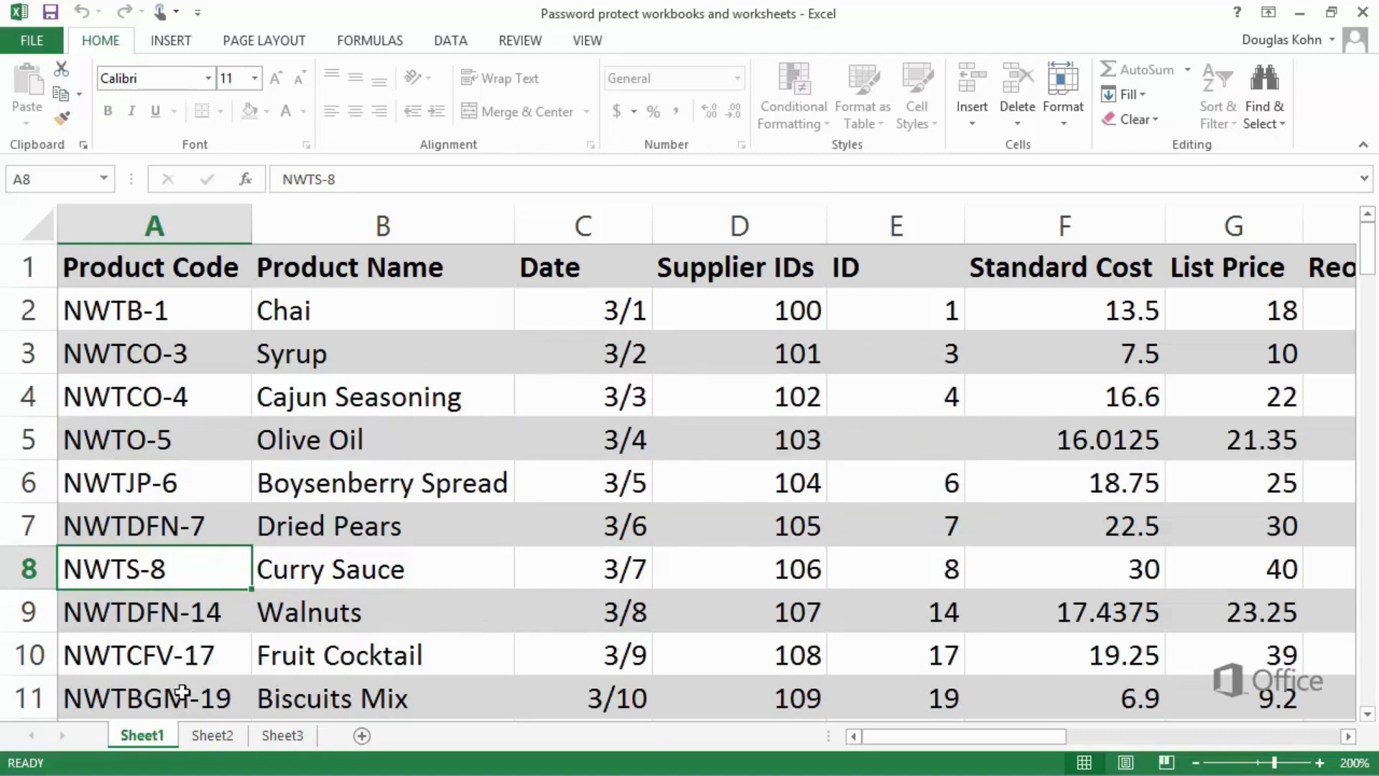
{"action": "right_click", "coordinate": [164, 734]}
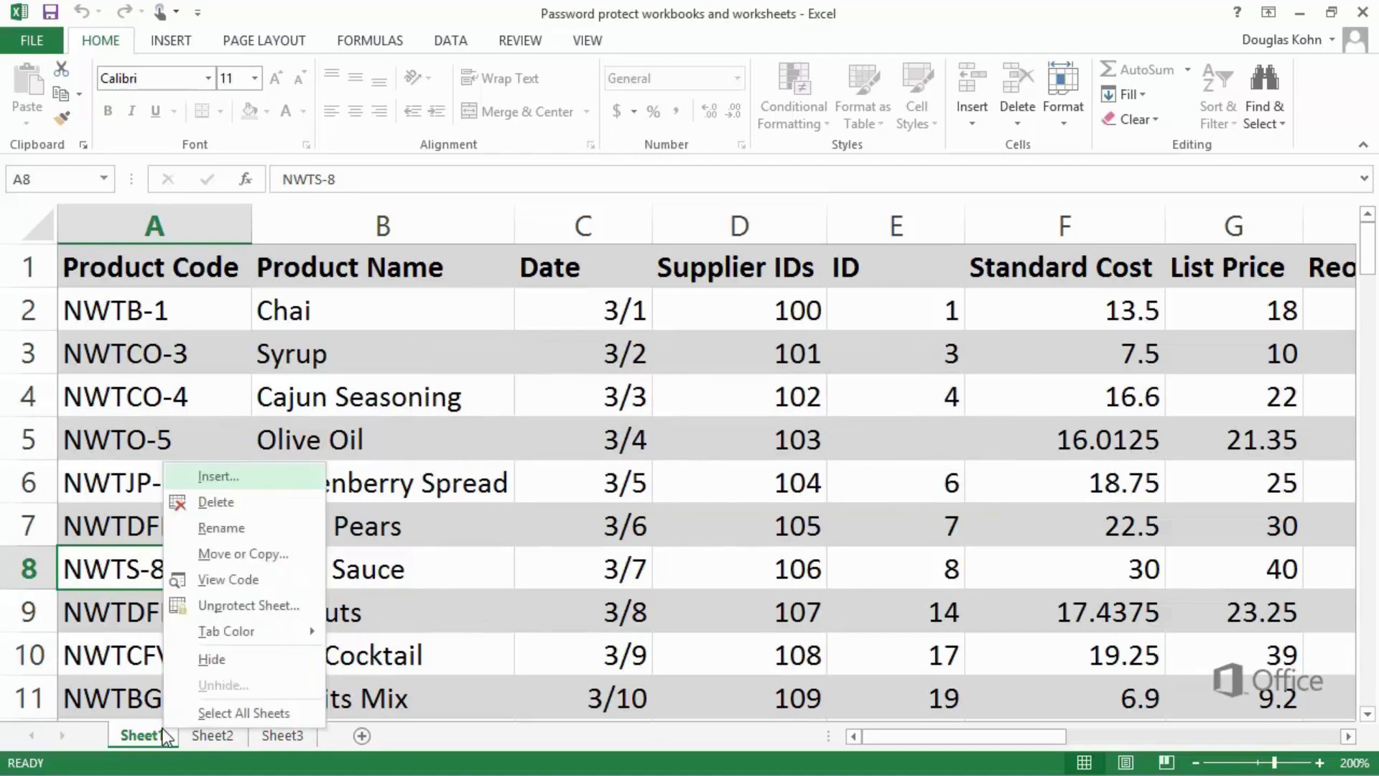
{"action": "left_click", "coordinate": [231, 508]}
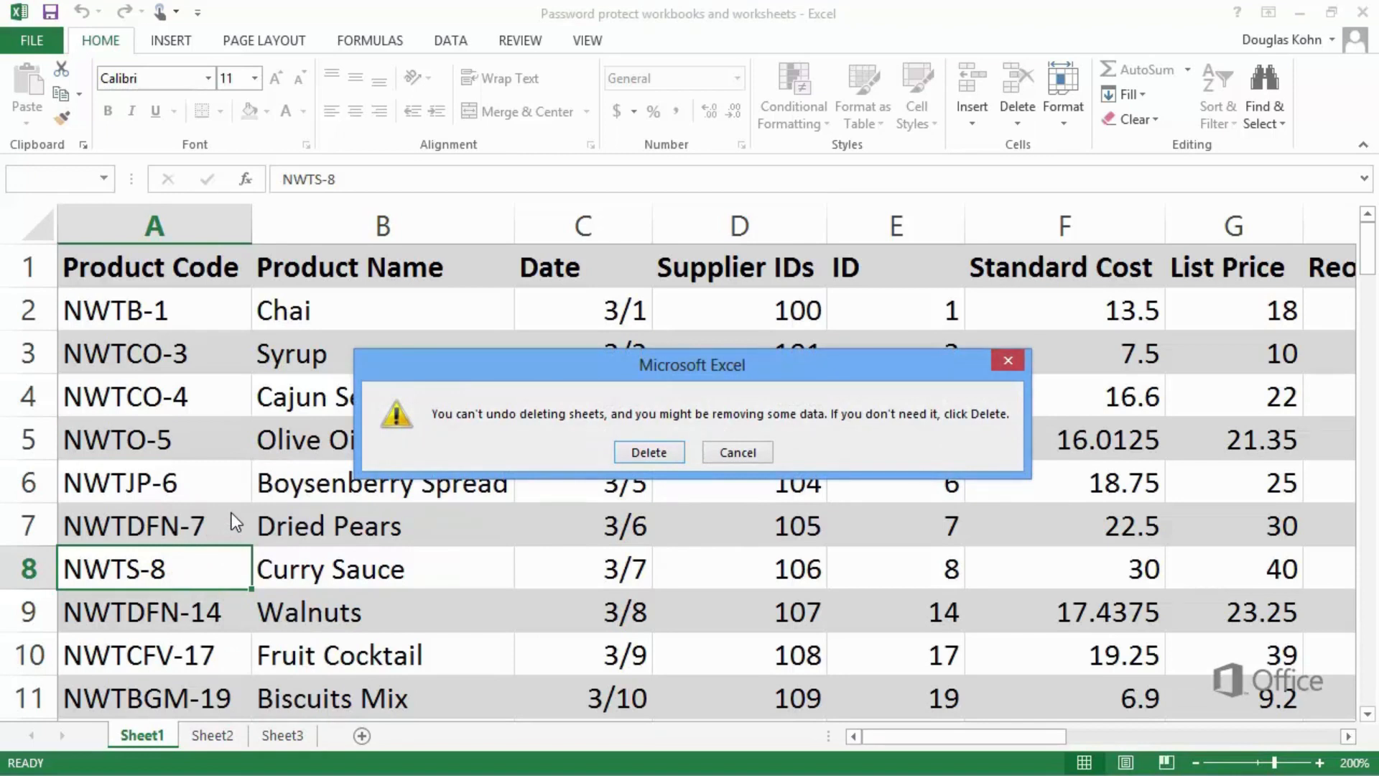